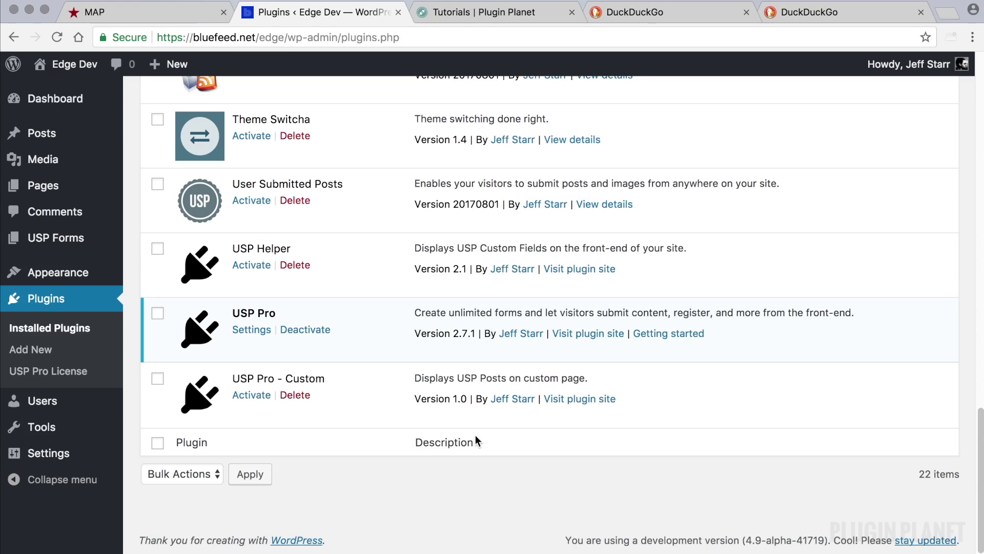
- Highlight the active USP Pro 2.7.1 entry in the Installed Plugins list
{"action": "left_click", "coordinate": [460, 485]}
{"action": "left_click", "coordinate": [292, 312]}
{"action": "left_click_drag", "start_coordinate": [271, 311], "coordinate": [234, 312]}
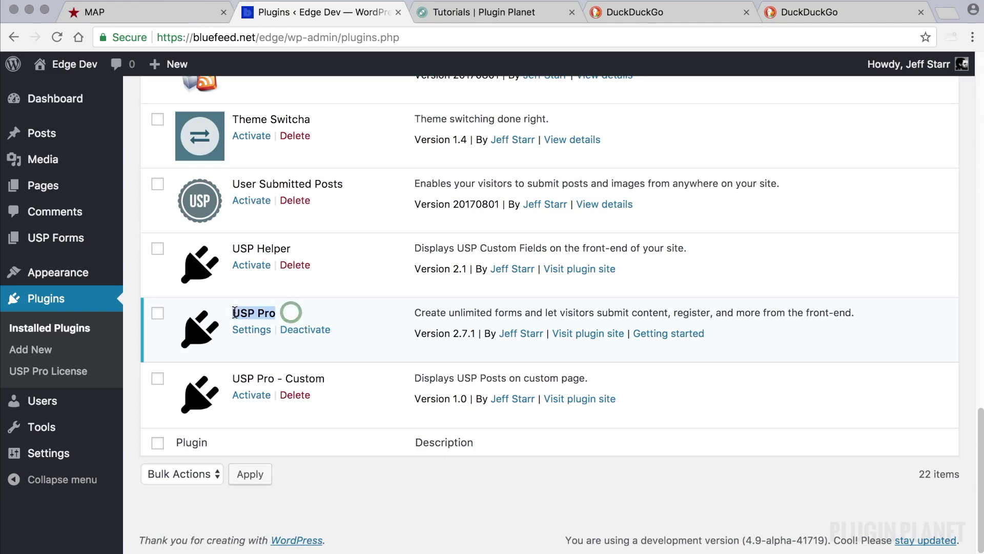
- Start a new USP form titled 'Combo: Submit & Register'
{"action": "left_click", "coordinate": [300, 312]}
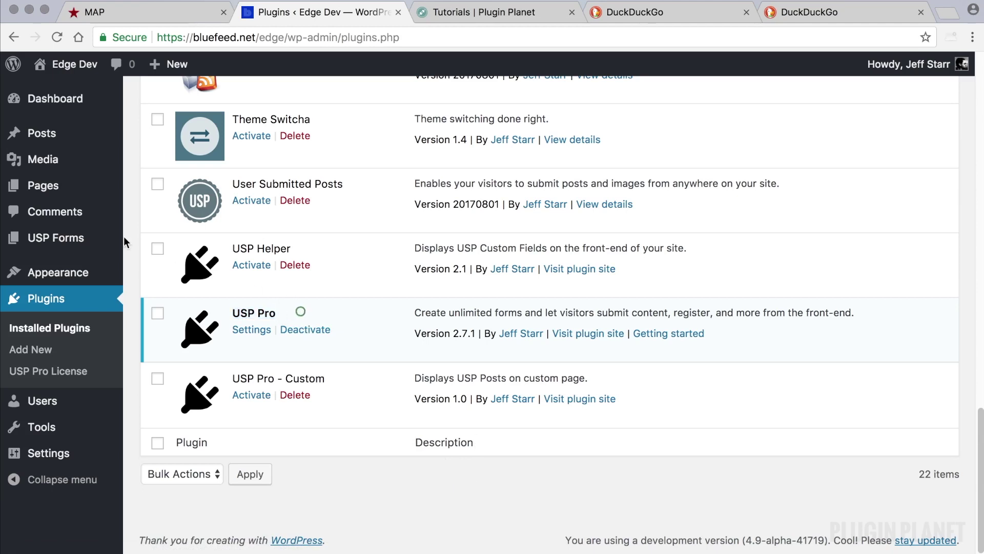
{"action": "left_click", "coordinate": [76, 235]}
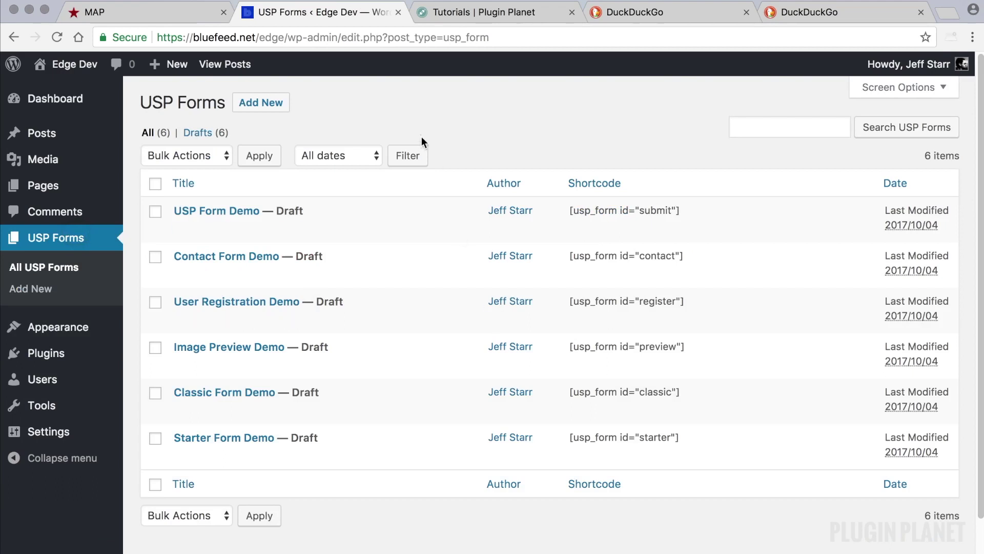
{"action": "left_click", "coordinate": [421, 135]}
{"action": "left_click", "coordinate": [258, 106]}
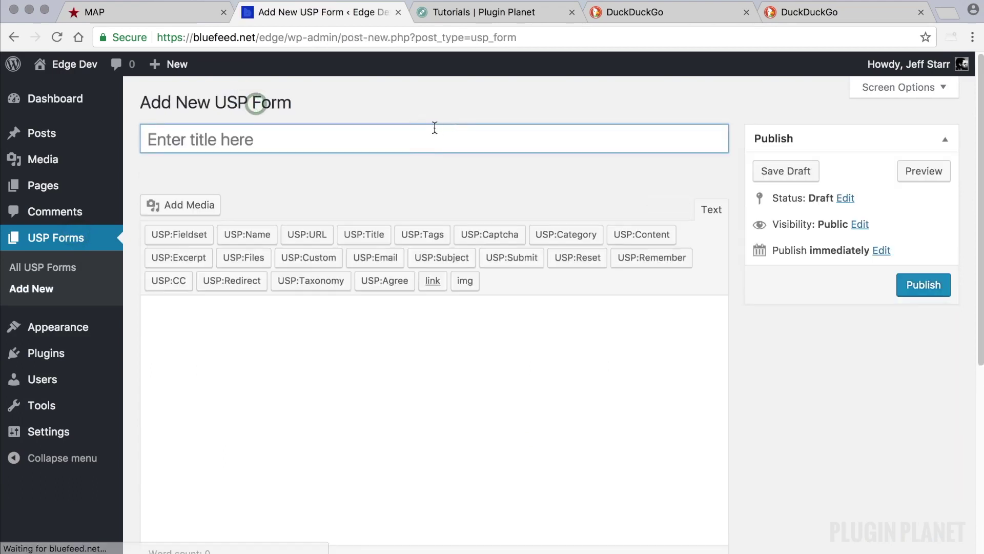
{"action": "type", "text": "Combo: Submit & Register"}
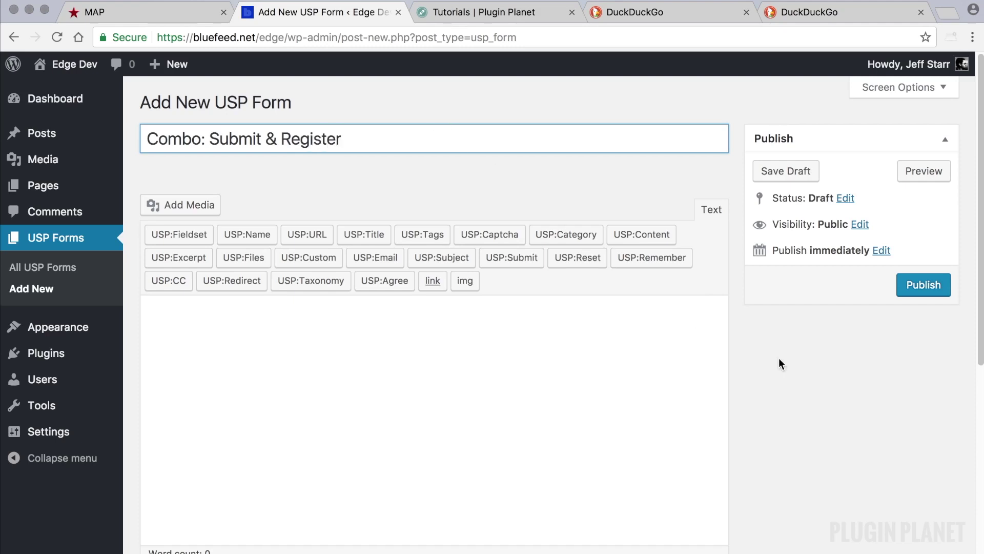
- Publish the form, check its title, and place the cursor in the empty content area
{"action": "left_click", "coordinate": [928, 290]}
{"action": "scroll", "coordinate": [541, 358], "scroll_direction": "down", "scroll_amount": 2}
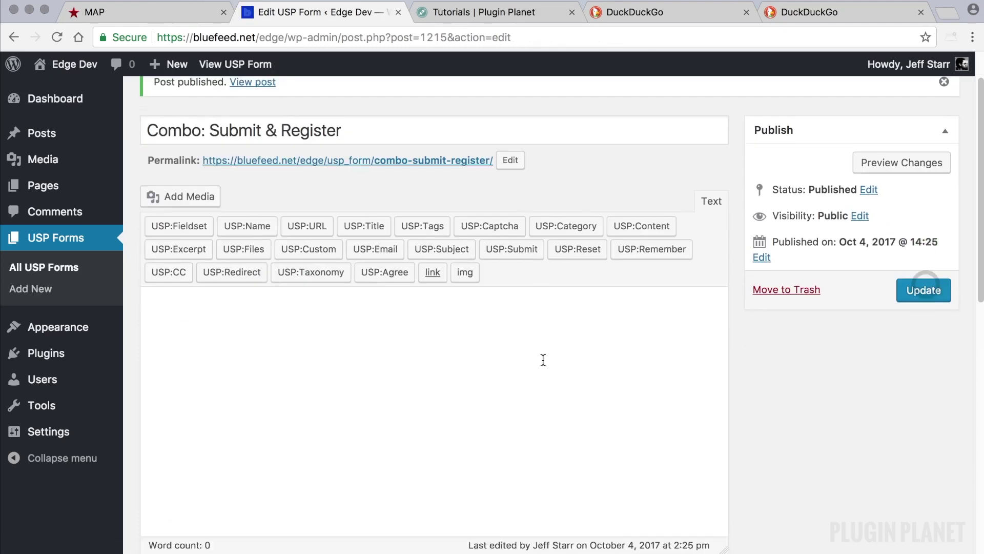
{"action": "scroll", "coordinate": [544, 360], "scroll_direction": "up", "scroll_amount": 1}
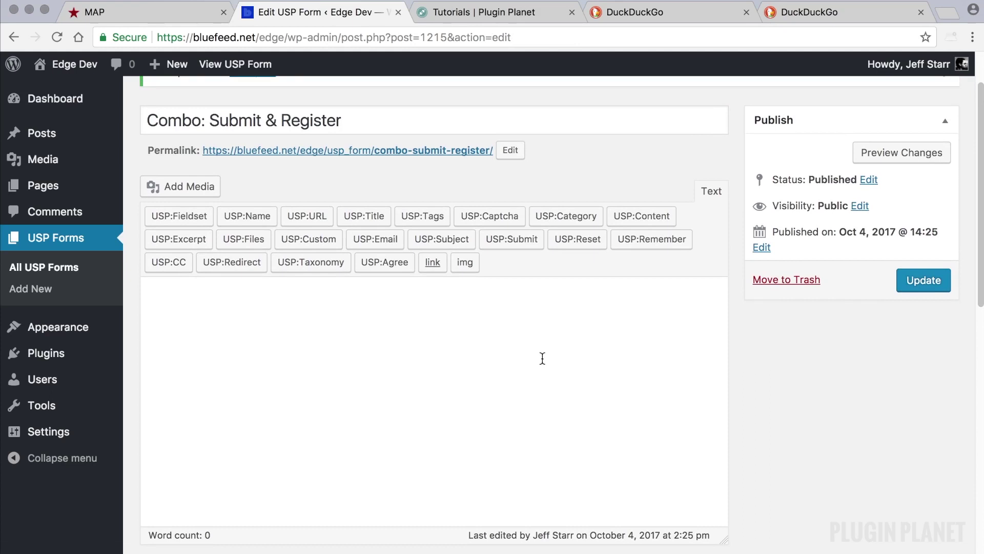
{"action": "triple_click", "coordinate": [383, 124]}
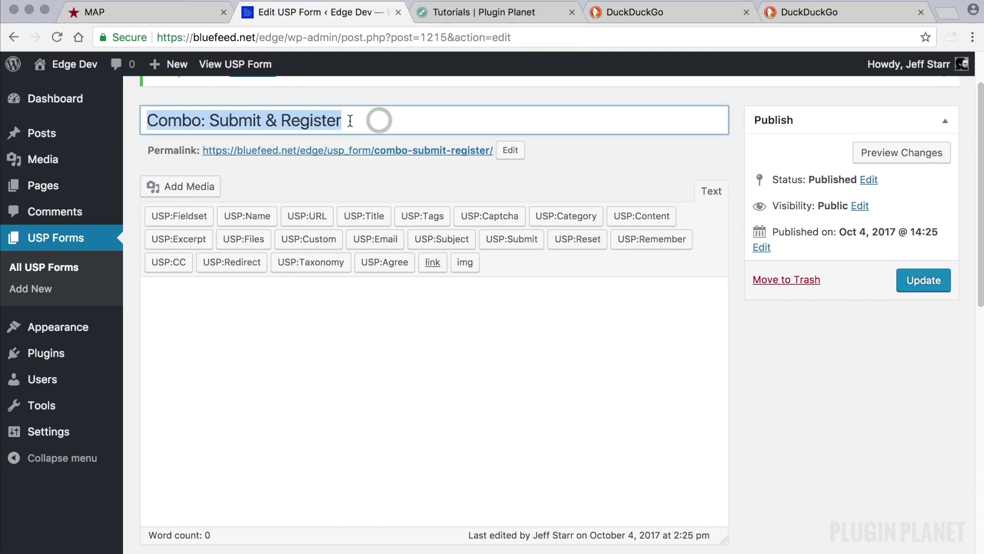
{"action": "scroll", "coordinate": [409, 202], "scroll_direction": "up", "scroll_amount": 1}
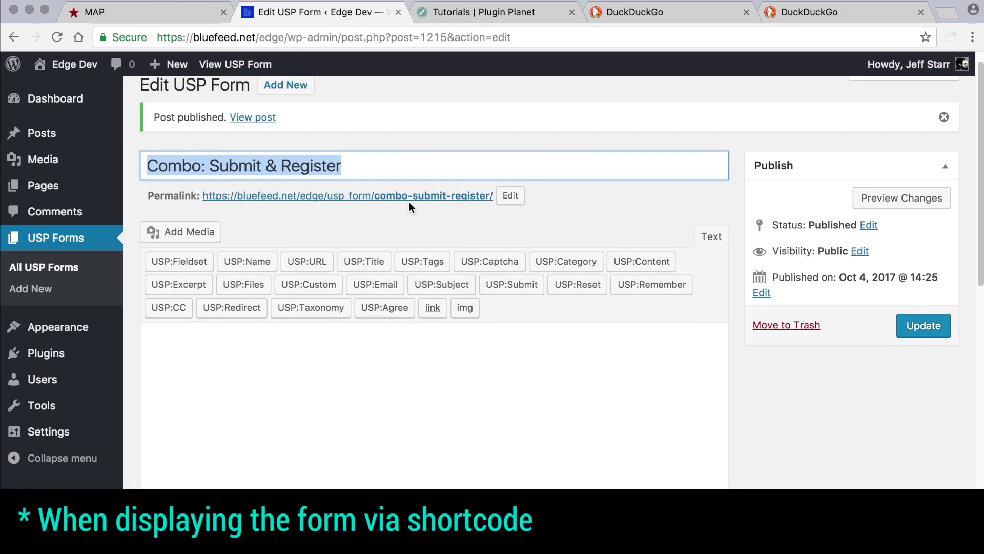
{"action": "left_click", "coordinate": [375, 163]}
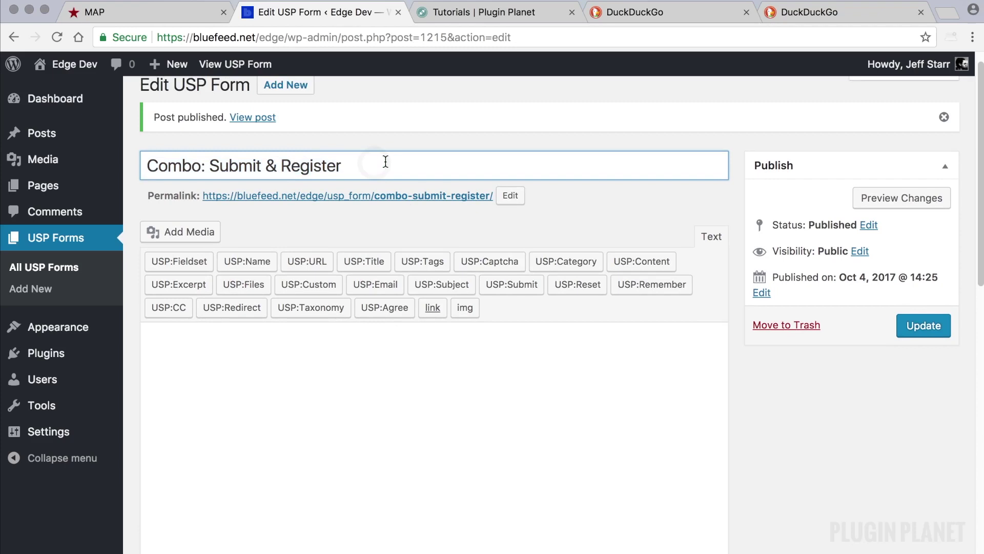
{"action": "key", "text": "shift+alt+Left"}
{"action": "key", "text": "shift+alt+Left"}
{"action": "key", "text": "shift+alt+Left"}
{"action": "key", "text": "shift+alt+Left"}
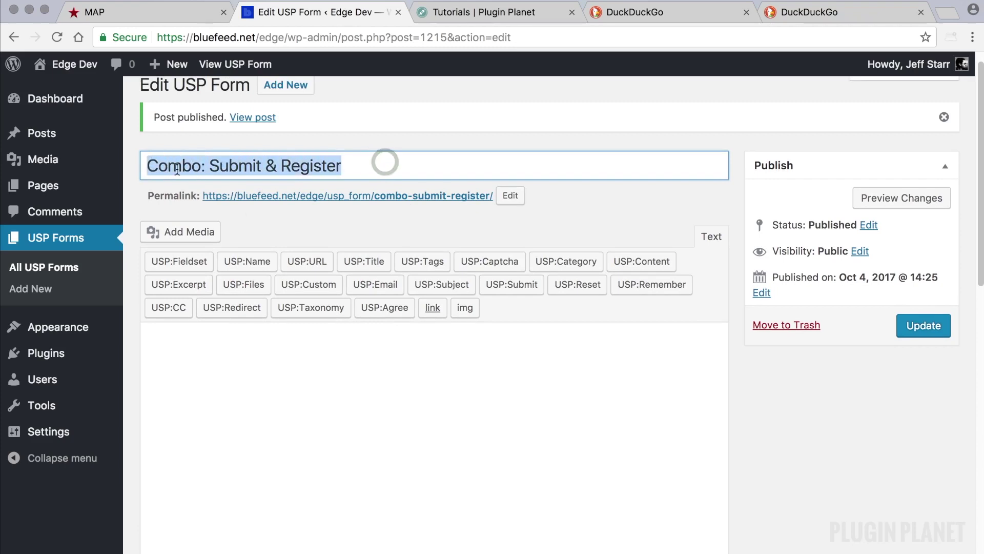
{"action": "scroll", "coordinate": [765, 393], "scroll_direction": "down", "scroll_amount": 2}
{"action": "left_click", "coordinate": [538, 344]}
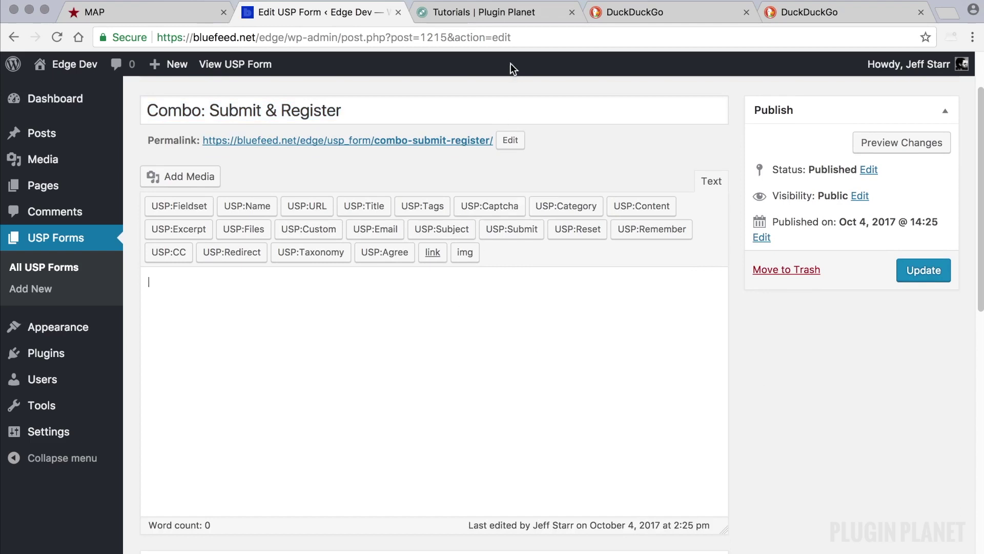
- Search the Plugin Planet tutorials for 'register submit' and browse the results
{"action": "left_click", "coordinate": [496, 14]}
{"action": "scroll", "coordinate": [718, 288], "scroll_direction": "down", "scroll_amount": 5}
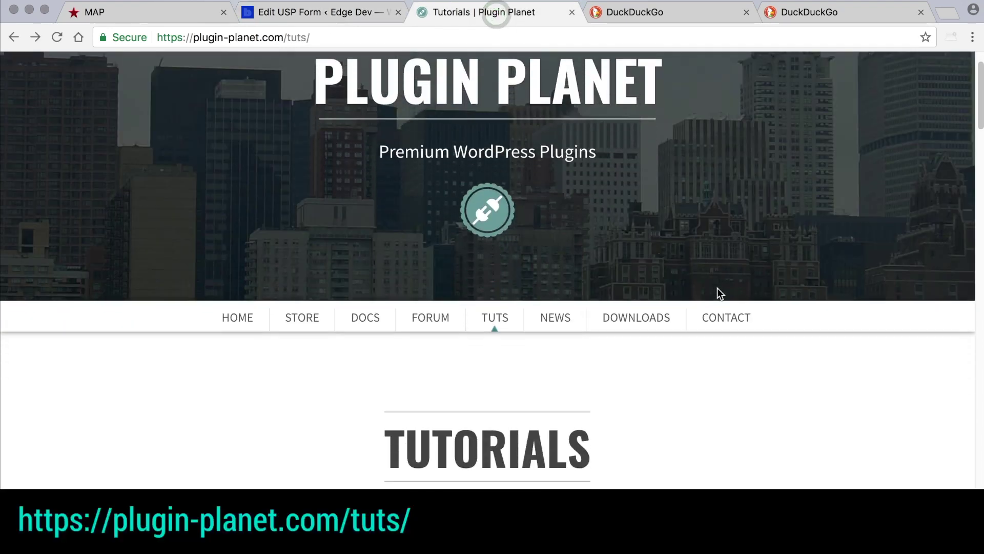
{"action": "scroll", "coordinate": [718, 293], "scroll_direction": "down", "scroll_amount": 4}
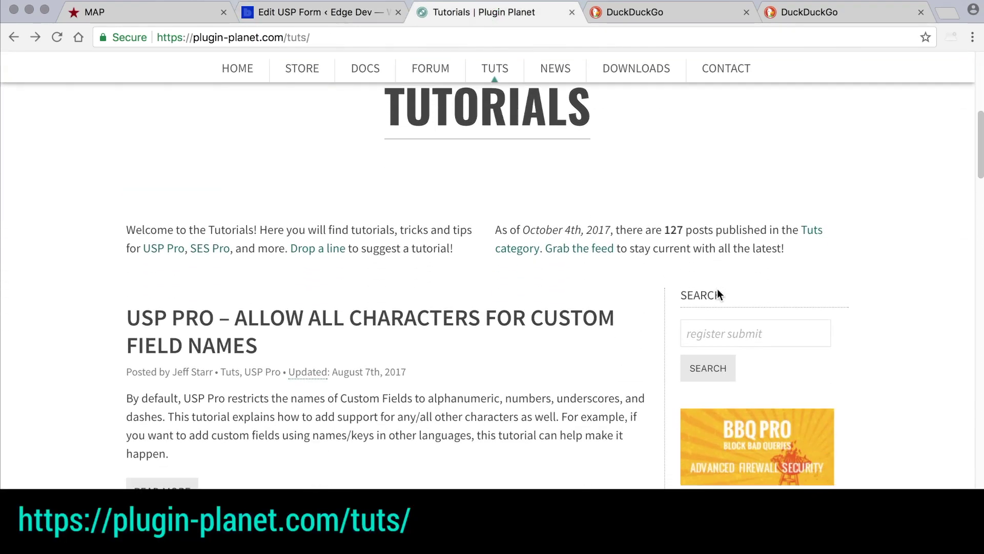
{"action": "left_click", "coordinate": [758, 334]}
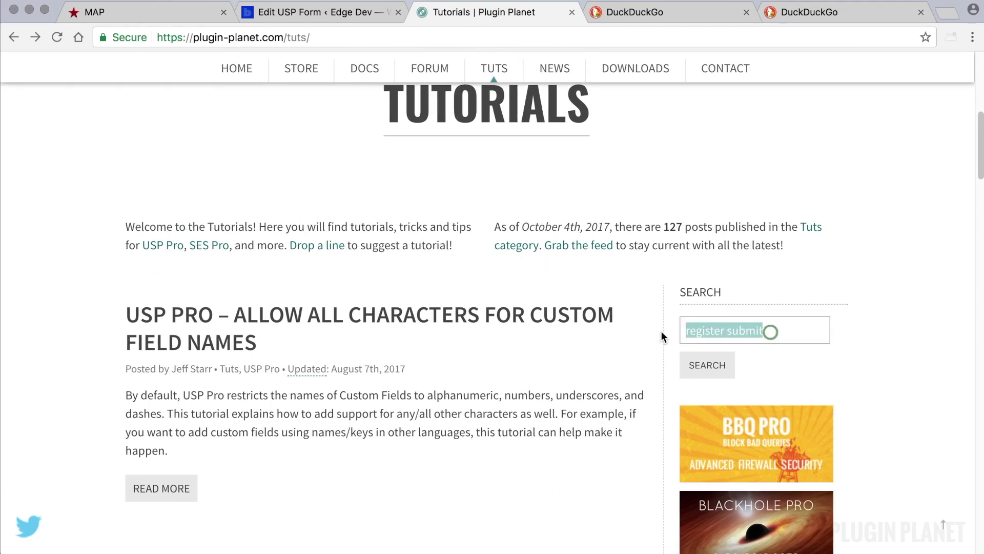
{"action": "left_click", "coordinate": [770, 331]}
{"action": "left_click", "coordinate": [740, 351]}
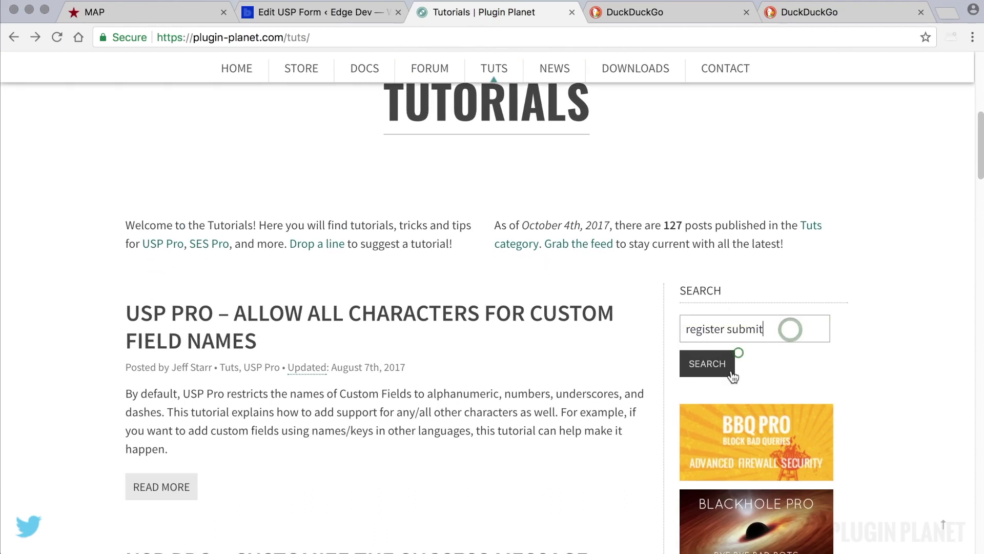
{"action": "left_click", "coordinate": [710, 365]}
{"action": "scroll", "coordinate": [613, 319], "scroll_direction": "down", "scroll_amount": 8}
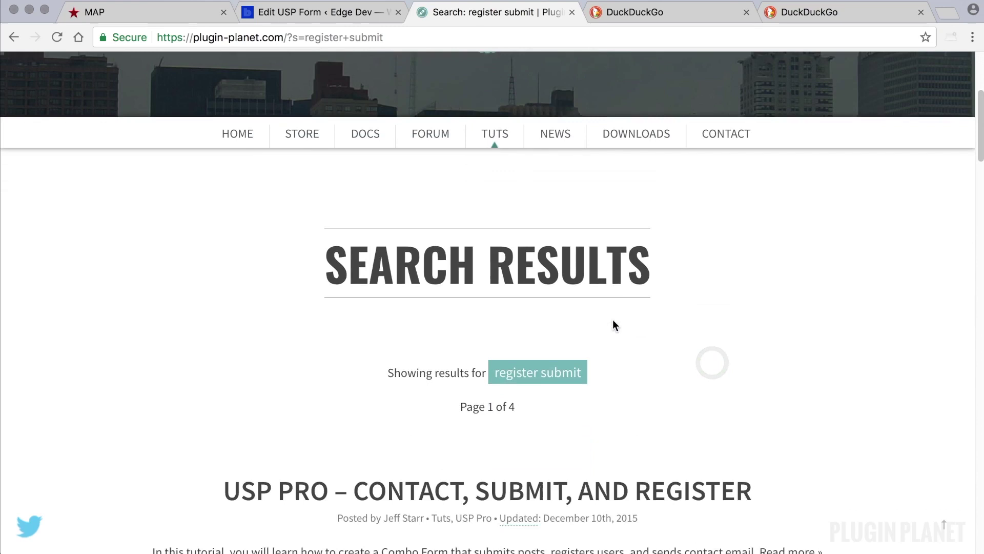
{"action": "scroll", "coordinate": [614, 325], "scroll_direction": "down", "scroll_amount": 1}
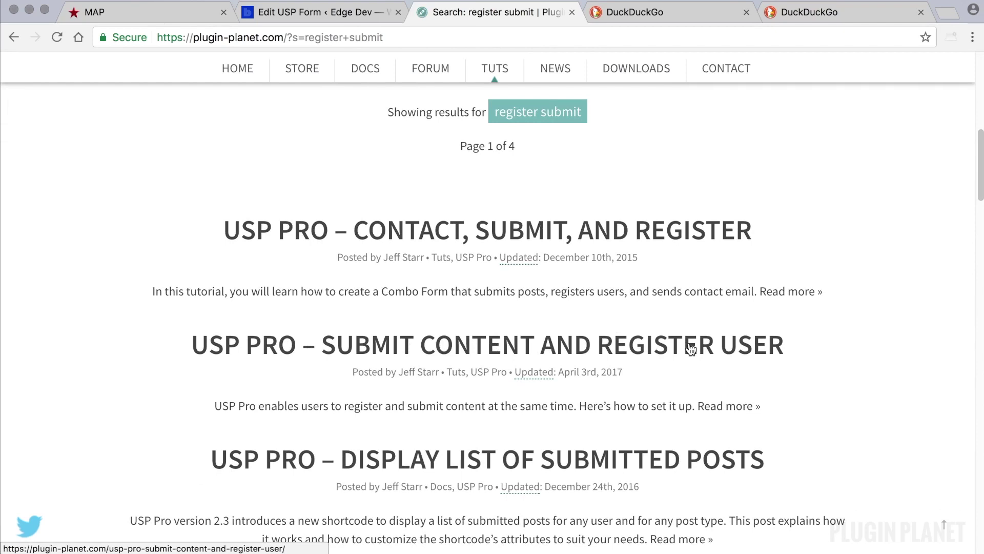
- Find the tutorial's Step 1 code block with [usp_name], [usp_title] and [usp_content]
{"action": "scroll", "coordinate": [689, 348], "scroll_direction": "down", "scroll_amount": 5}
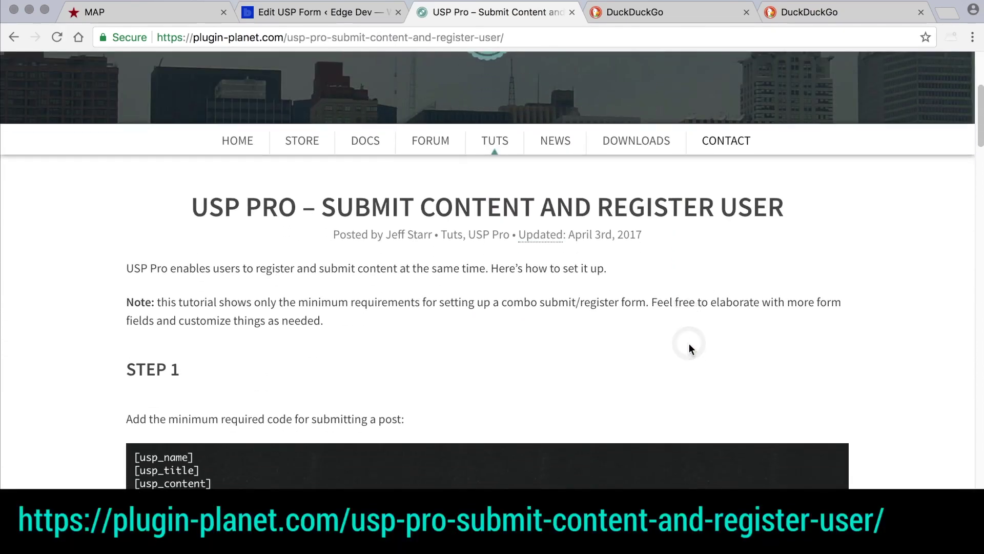
{"action": "scroll", "coordinate": [689, 350], "scroll_direction": "down", "scroll_amount": 1}
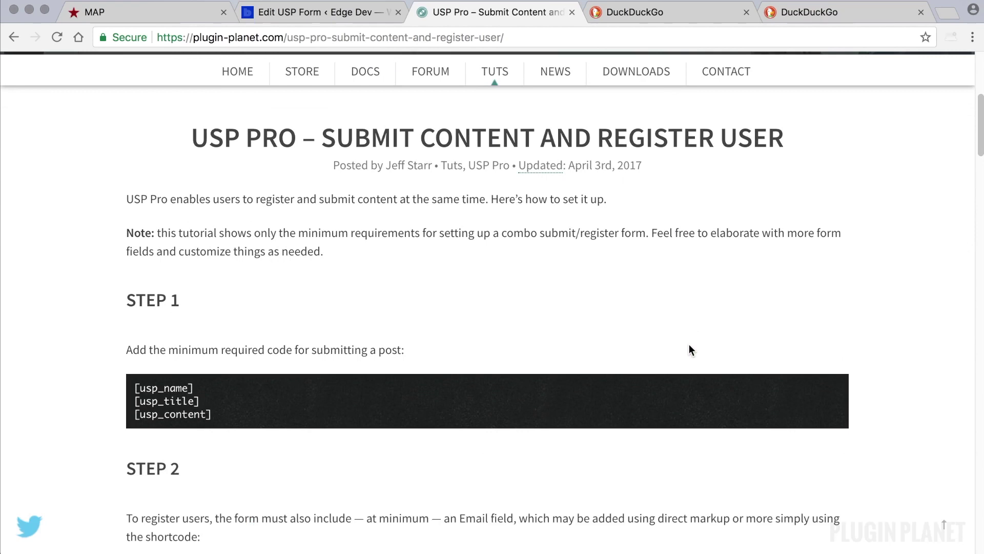
{"action": "scroll", "coordinate": [689, 344], "scroll_direction": "down", "scroll_amount": 1}
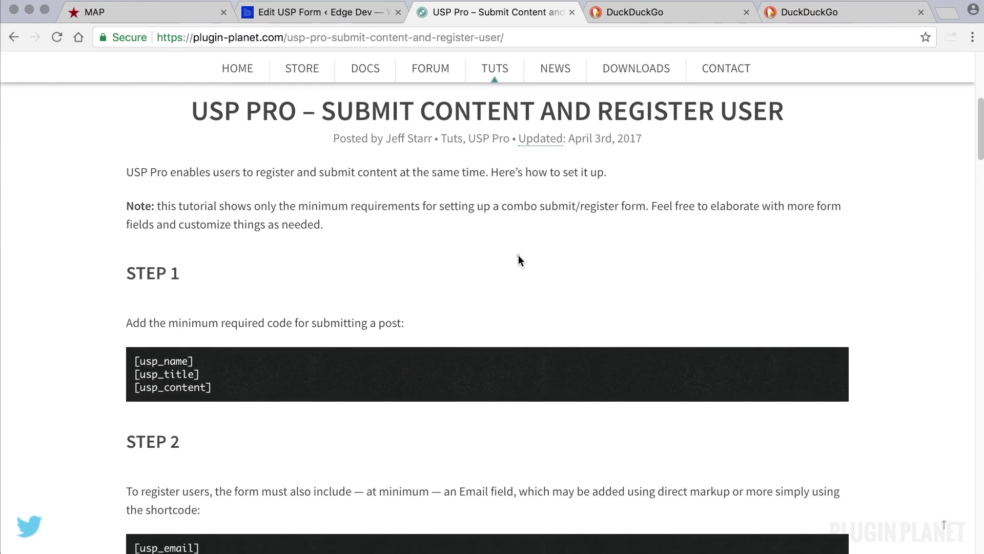
{"action": "scroll", "coordinate": [379, 224], "scroll_direction": "up", "scroll_amount": 1}
{"action": "left_click_drag", "start_coordinate": [380, 218], "coordinate": [195, 215]}
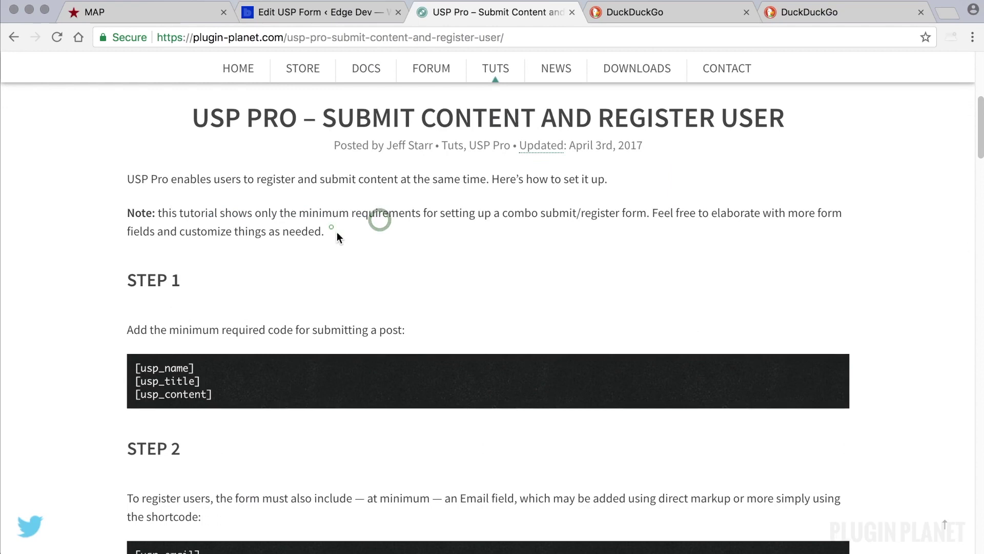
{"action": "left_click_drag", "start_coordinate": [332, 229], "coordinate": [142, 207]}
{"action": "left_click", "coordinate": [454, 232]}
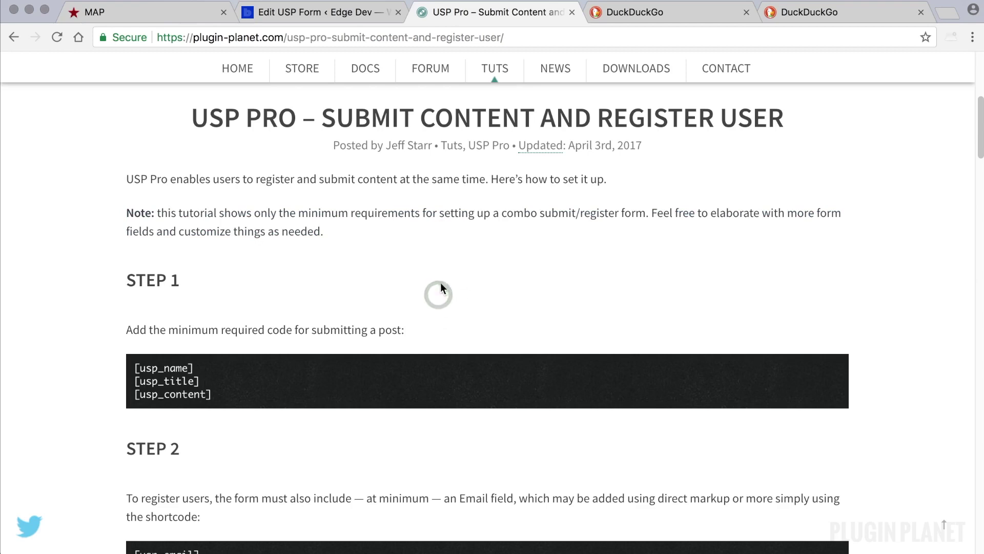
{"action": "scroll", "coordinate": [430, 284], "scroll_direction": "down", "scroll_amount": 4}
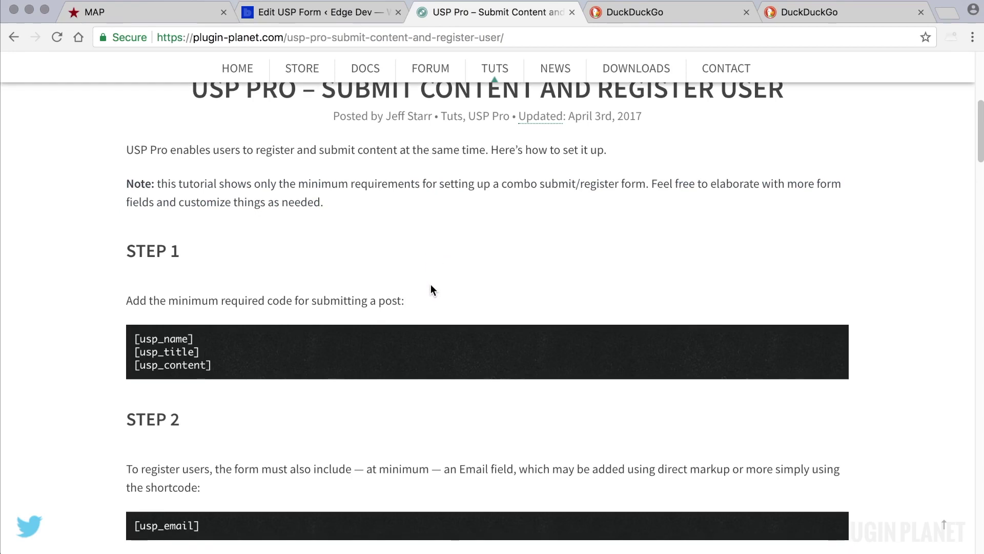
{"action": "scroll", "coordinate": [437, 282], "scroll_direction": "down", "scroll_amount": 2}
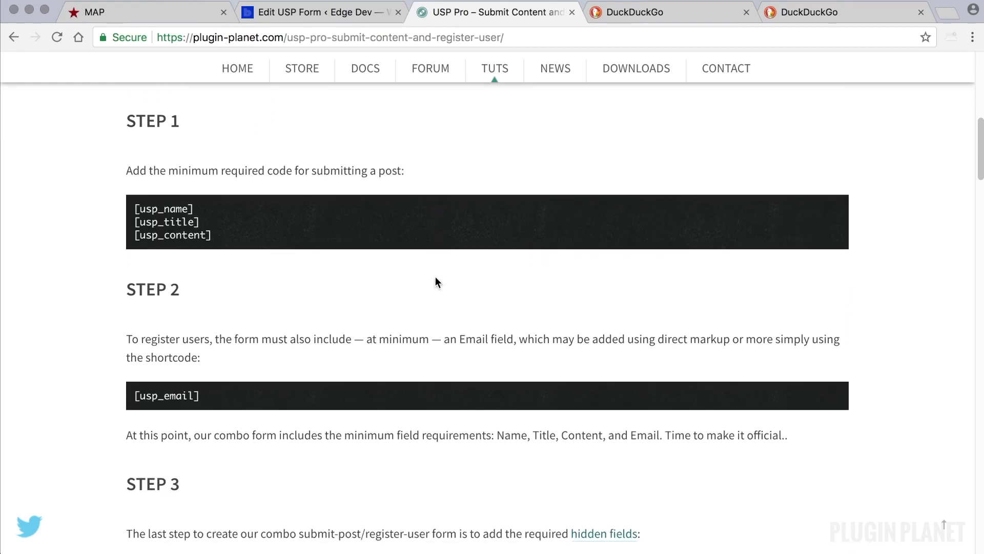
- Paste the Step 1 shortcodes [usp_name], [usp_title], [usp_content] into the form content
{"action": "left_click_drag", "start_coordinate": [217, 236], "coordinate": [129, 210]}
{"action": "key", "text": "super+c"}
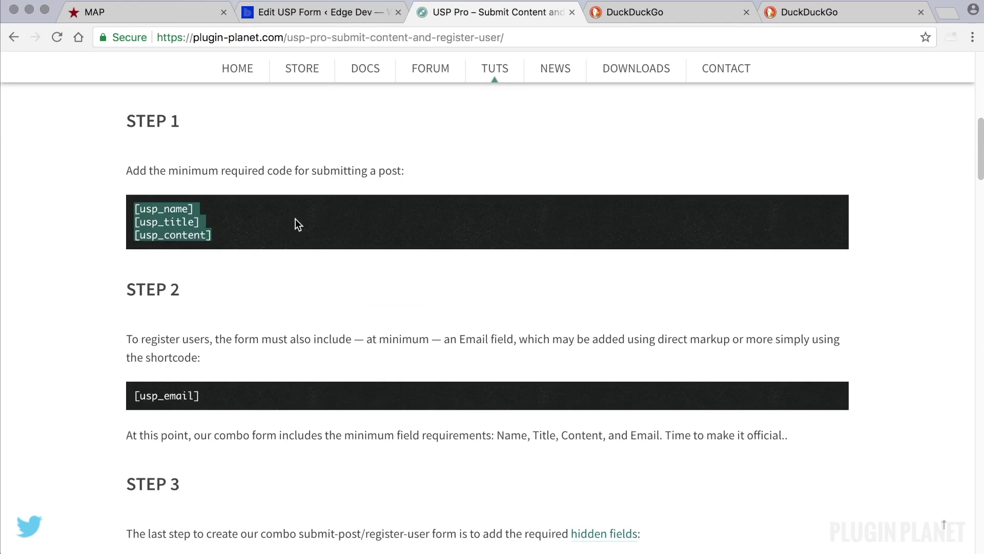
{"action": "left_click", "coordinate": [321, 16]}
{"action": "key", "text": "super+v"}
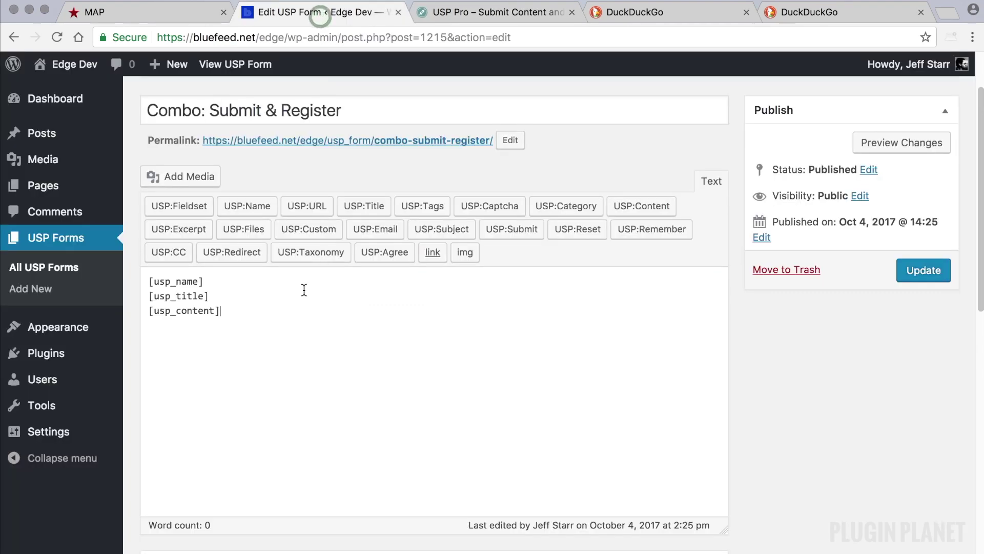
- Copy [usp_email] from the tutorial and paste it below [usp_content]
{"action": "left_click", "coordinate": [519, 11]}
{"action": "scroll", "coordinate": [376, 302], "scroll_direction": "down", "scroll_amount": 1}
{"action": "scroll", "coordinate": [377, 303], "scroll_direction": "down", "scroll_amount": 1}
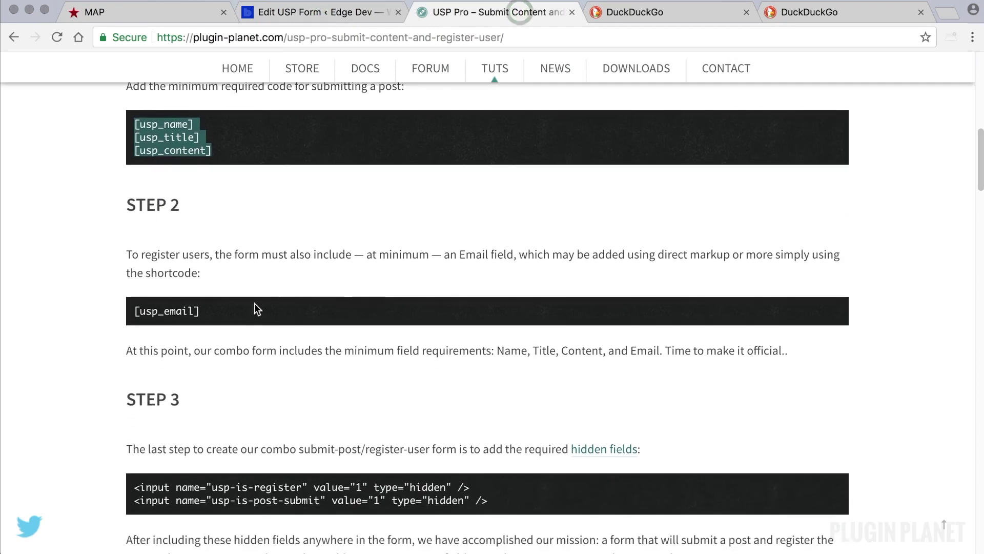
{"action": "left_click_drag", "start_coordinate": [230, 308], "coordinate": [135, 314]}
{"action": "key", "text": "super+c"}
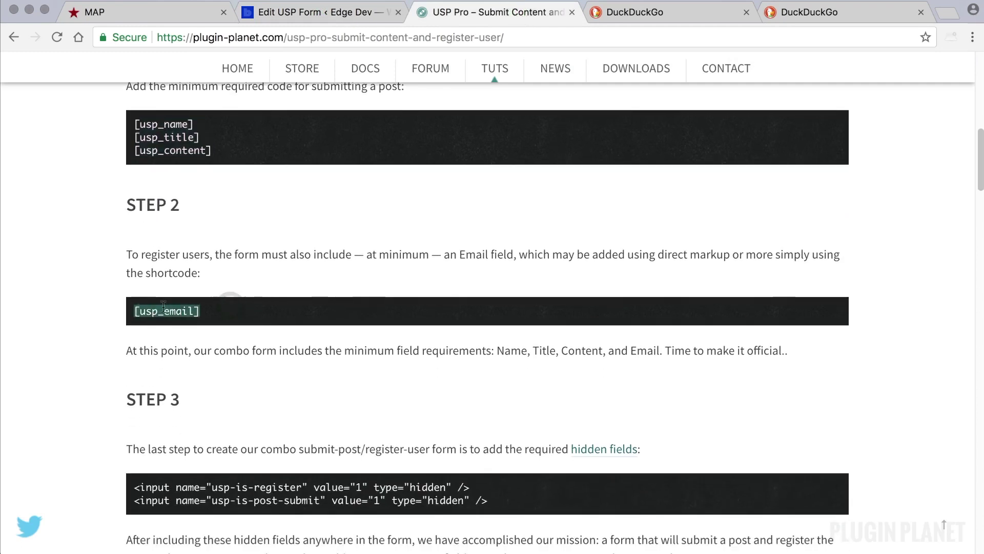
{"action": "left_click", "coordinate": [317, 12]}
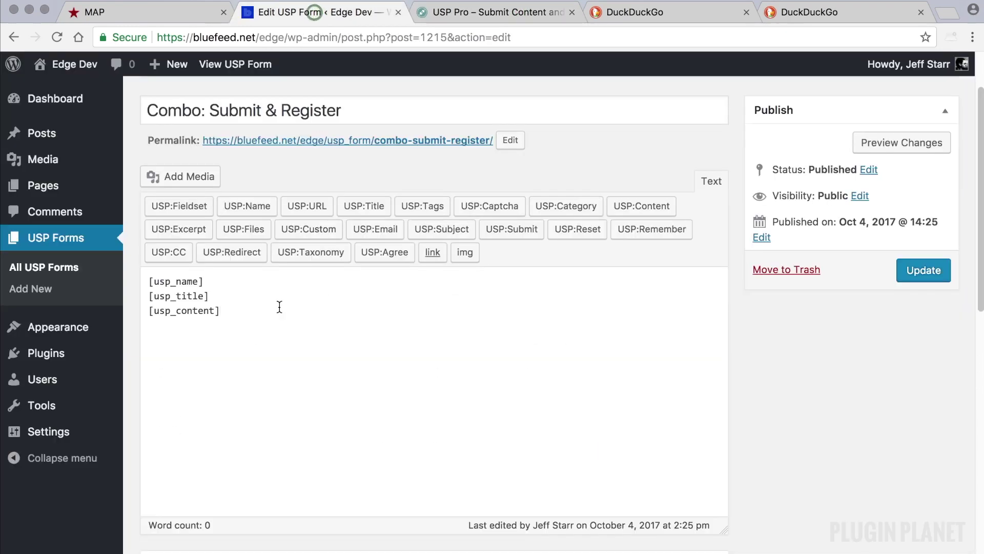
{"action": "key", "text": "Return"}
{"action": "key", "text": "Return"}
{"action": "key", "text": "super+v"}
- Paste the usp-is-register and usp-is-post-submit hidden input lines below [usp_email]
{"action": "left_click", "coordinate": [474, 10]}
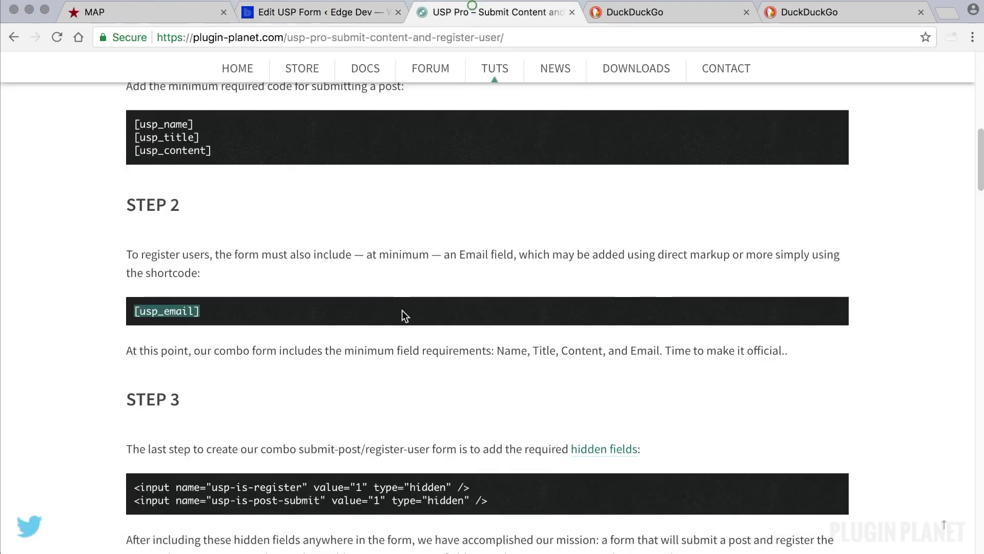
{"action": "scroll", "coordinate": [402, 310], "scroll_direction": "down", "scroll_amount": 3}
{"action": "left_click_drag", "start_coordinate": [488, 339], "coordinate": [135, 318]}
{"action": "left_click", "coordinate": [323, 8]}
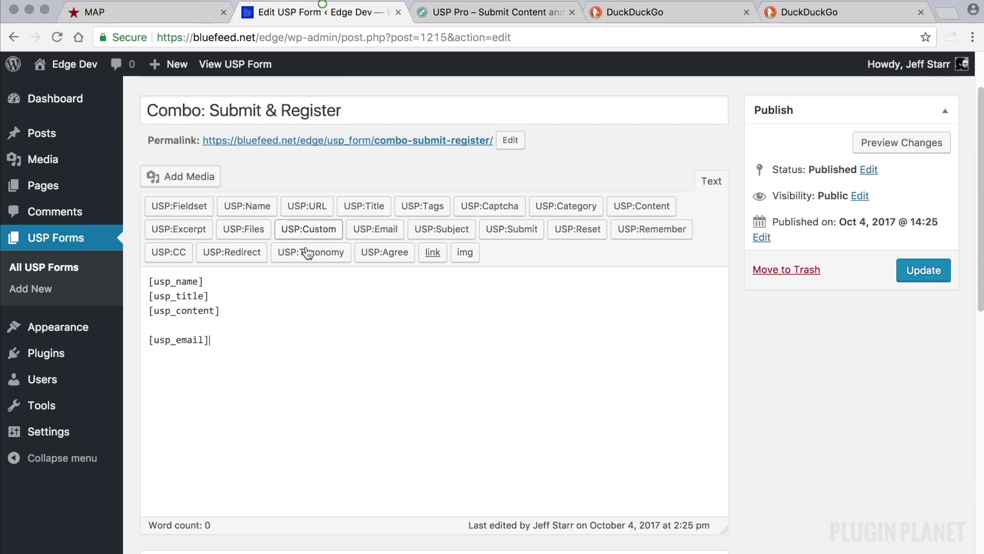
{"action": "key", "text": "Return"}
{"action": "key", "text": "Return"}
{"action": "key", "text": "super+v"}
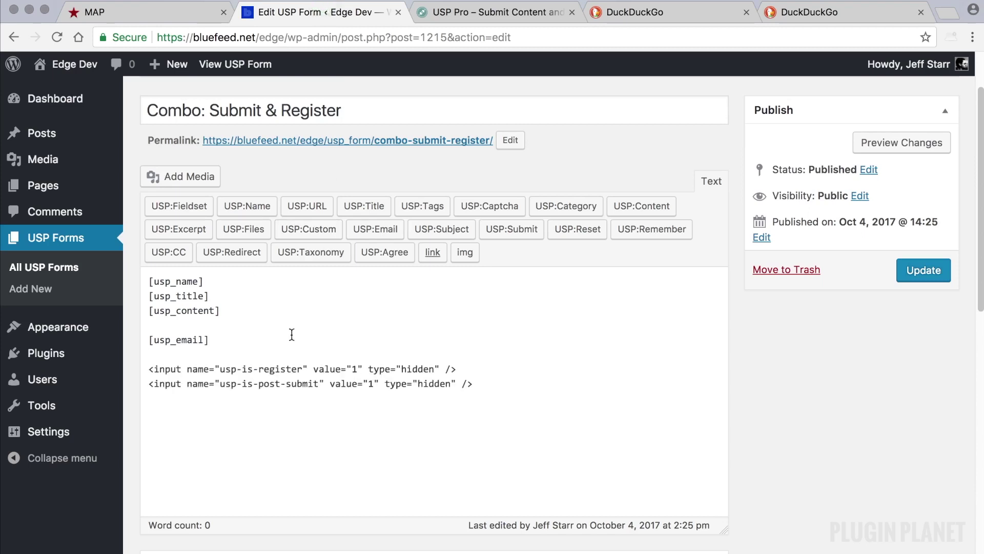
- Read the tutorial's optional custom user fields step and scroll back to the top
{"action": "left_click", "coordinate": [477, 11]}
{"action": "scroll", "coordinate": [426, 329], "scroll_direction": "down", "scroll_amount": 3}
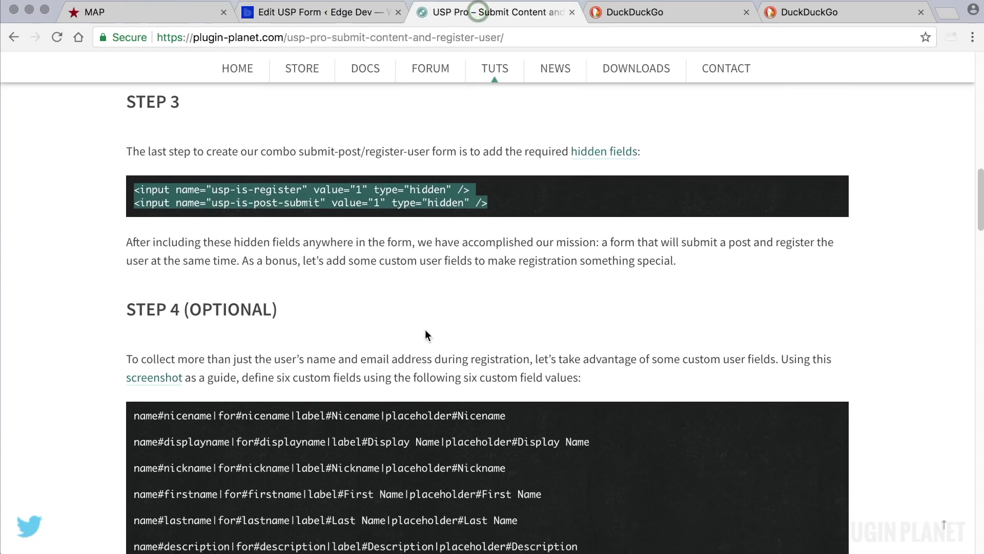
{"action": "left_click", "coordinate": [413, 265]}
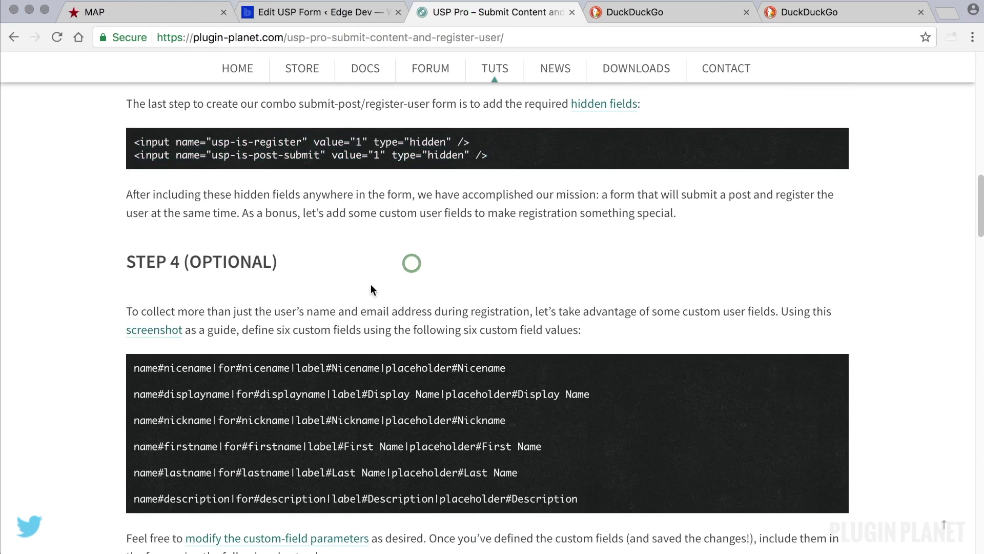
{"action": "scroll", "coordinate": [388, 286], "scroll_direction": "down", "scroll_amount": 2}
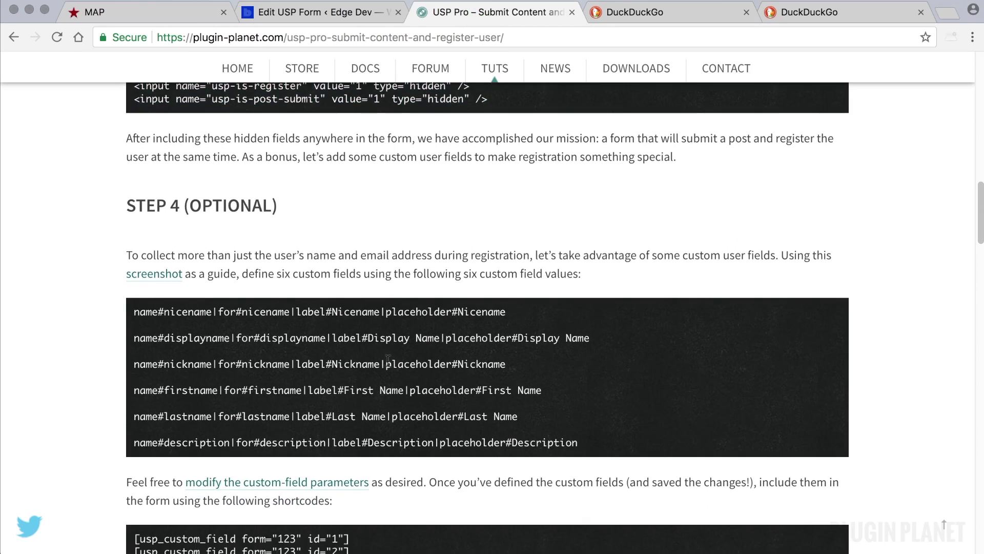
{"action": "scroll", "coordinate": [389, 359], "scroll_direction": "down", "scroll_amount": 5}
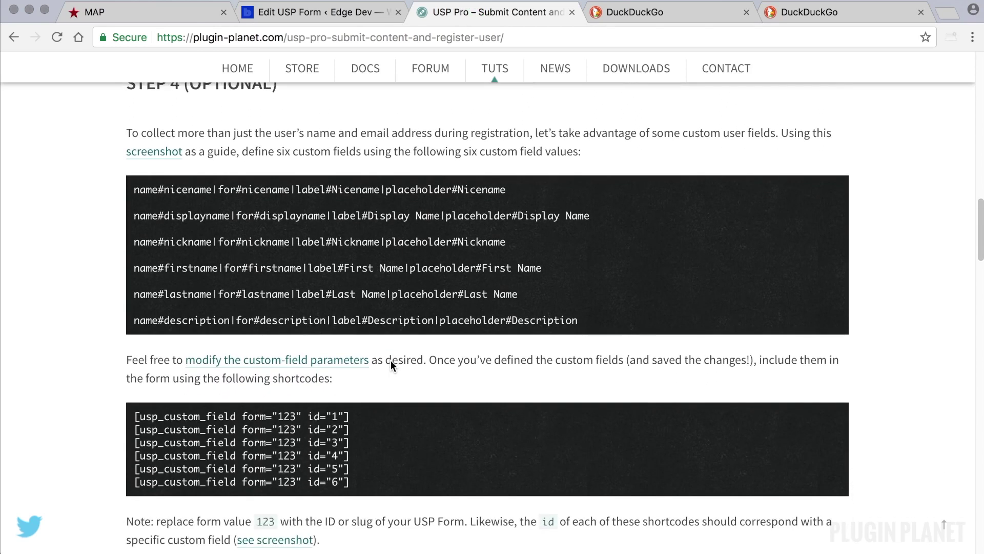
{"action": "scroll", "coordinate": [391, 361], "scroll_direction": "down", "scroll_amount": 2}
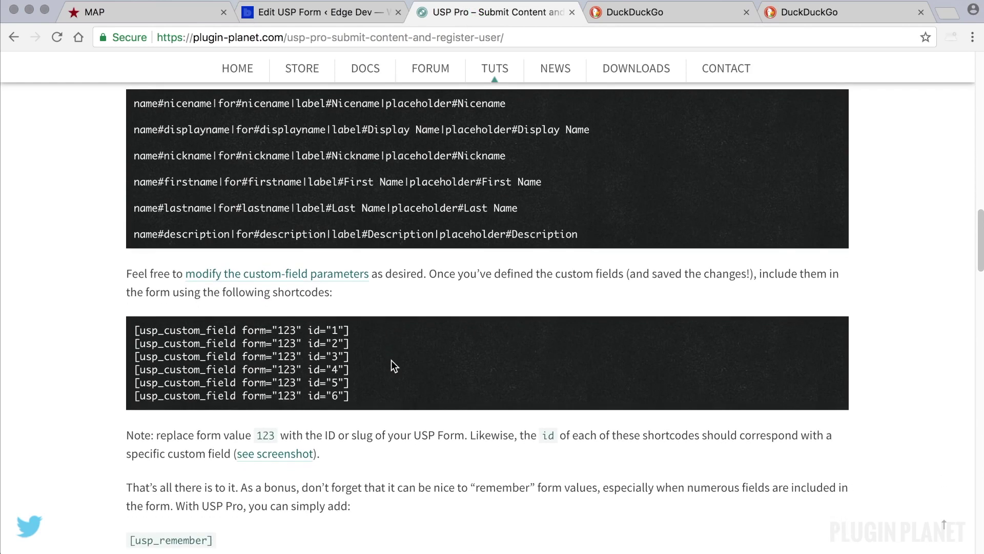
{"action": "scroll", "coordinate": [394, 366], "scroll_direction": "up", "scroll_amount": 7}
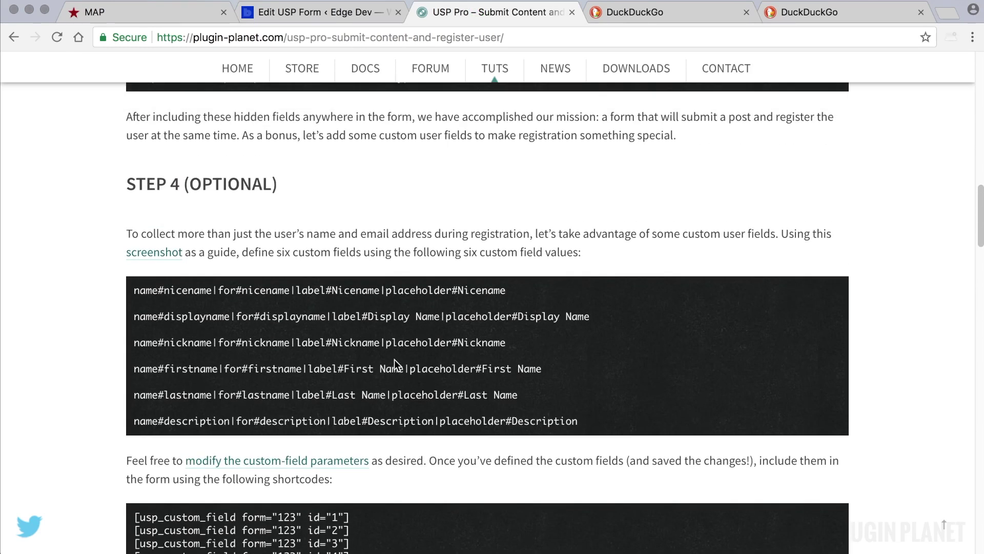
{"action": "scroll", "coordinate": [386, 407], "scroll_direction": "up", "scroll_amount": 7}
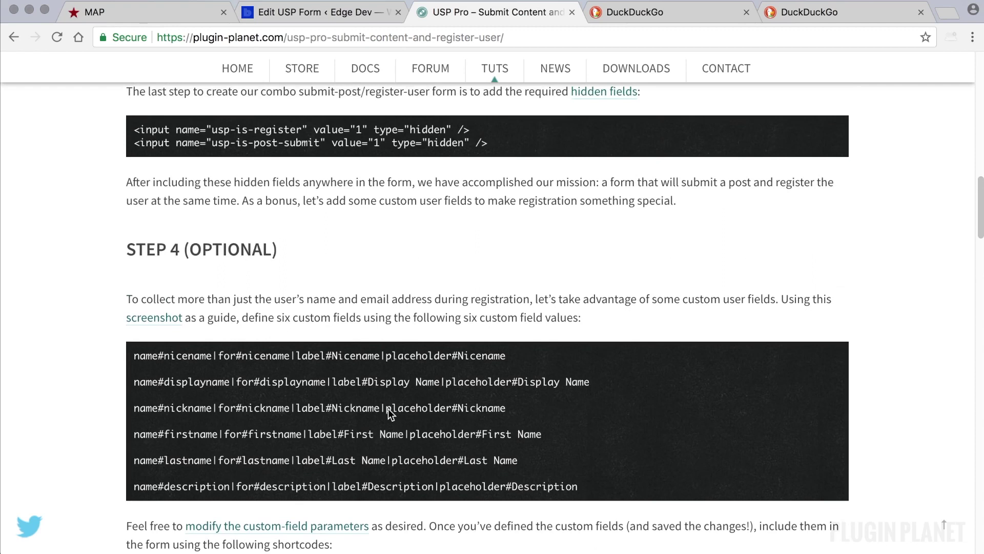
{"action": "scroll", "coordinate": [389, 408], "scroll_direction": "up", "scroll_amount": 10}
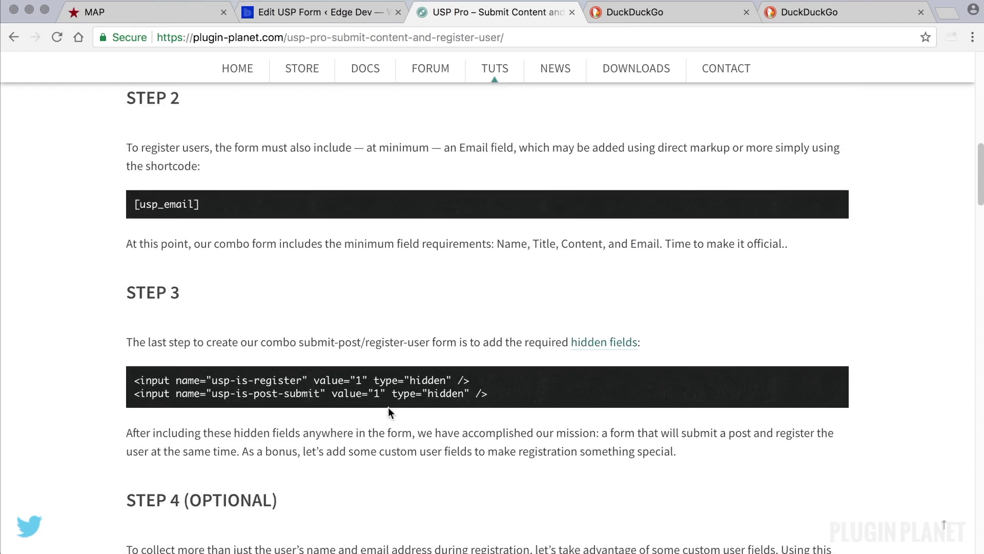
{"action": "scroll", "coordinate": [389, 407], "scroll_direction": "up", "scroll_amount": 10}
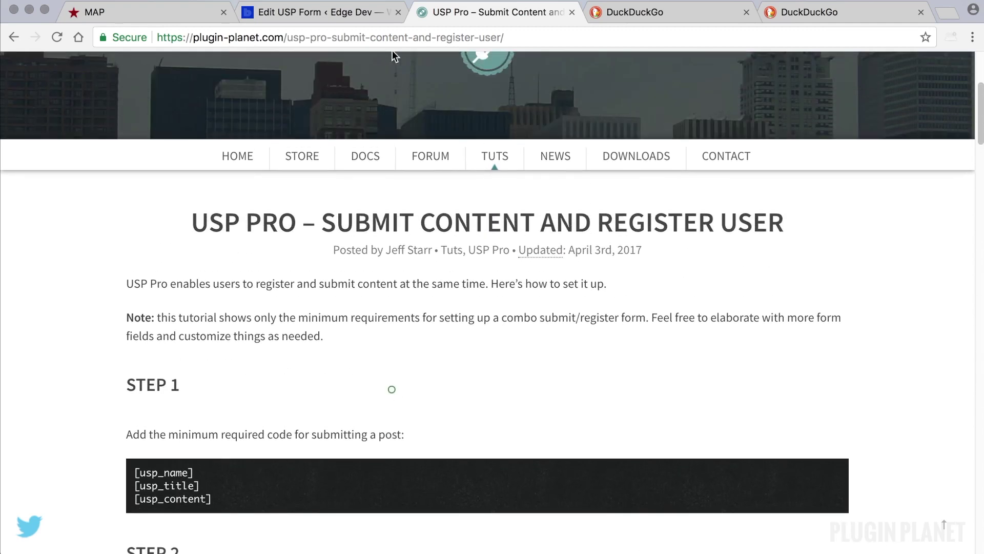
- Delete the blank line so [usp_email] sits directly under [usp_content]
{"action": "left_click", "coordinate": [328, 12]}
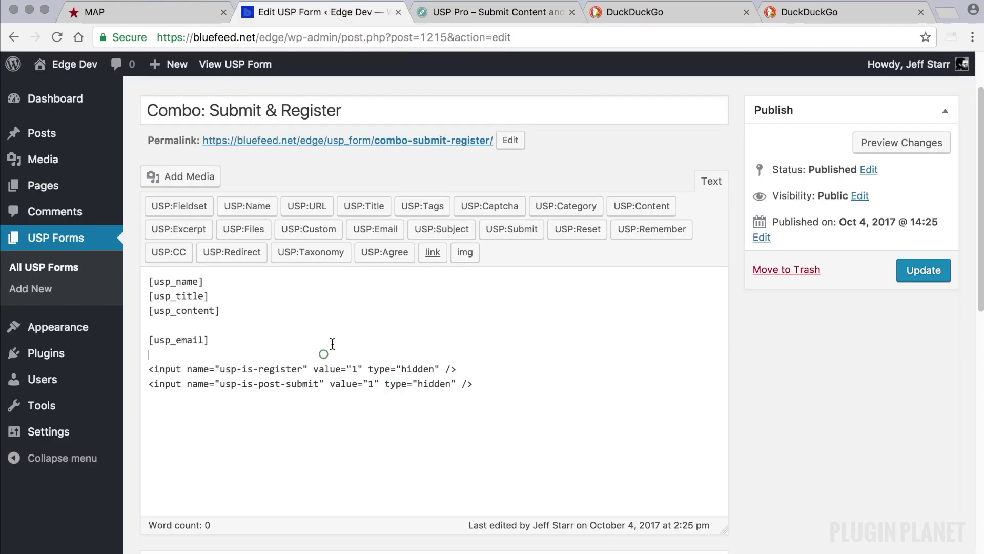
{"action": "left_click_drag", "start_coordinate": [230, 311], "coordinate": [154, 276]}
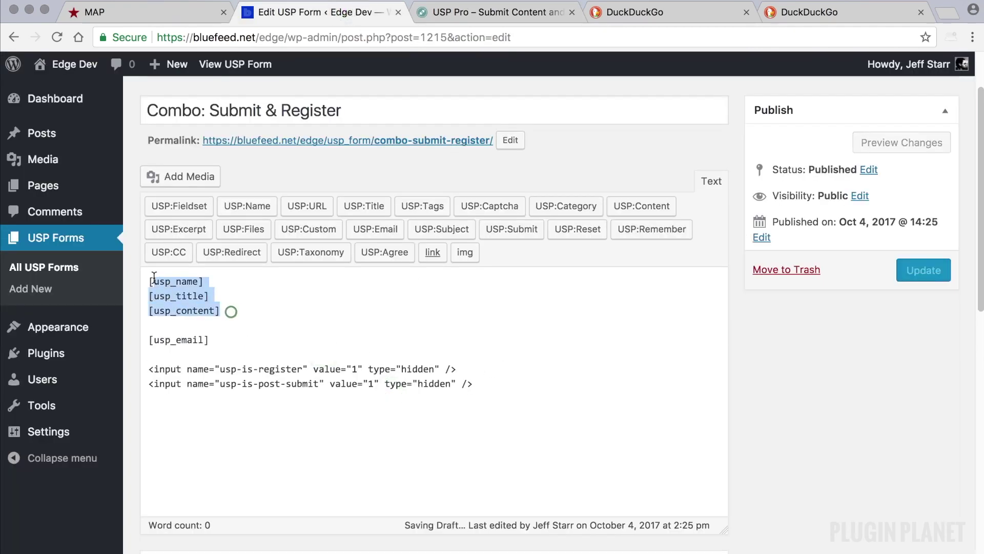
{"action": "left_click", "coordinate": [229, 311]}
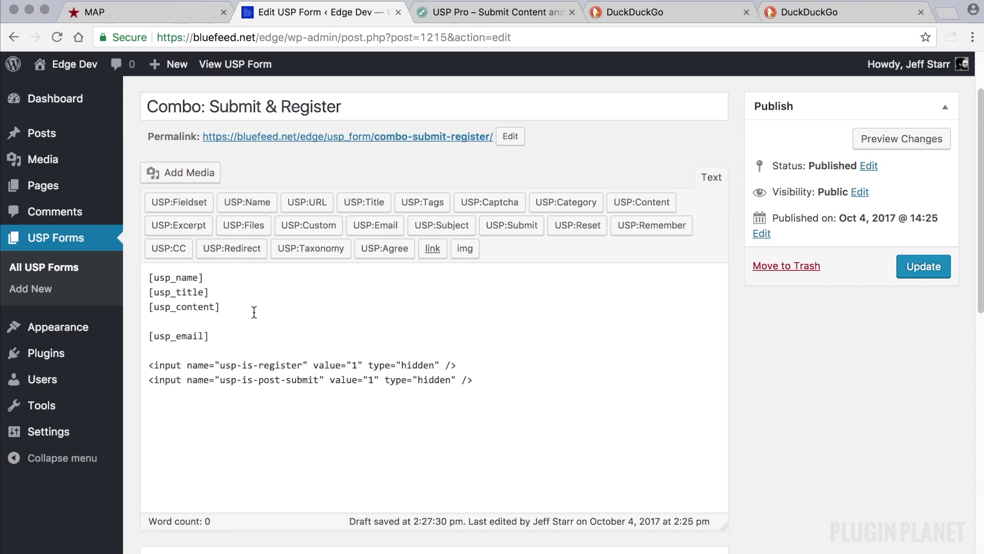
{"action": "triple_click", "coordinate": [221, 334]}
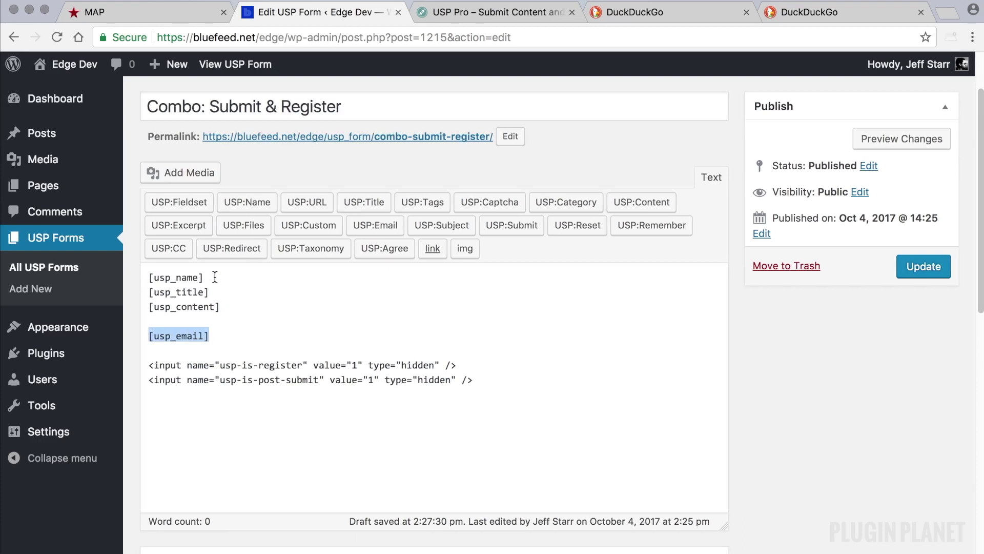
{"action": "left_click", "coordinate": [217, 324]}
{"action": "key", "text": "BackSpace"}
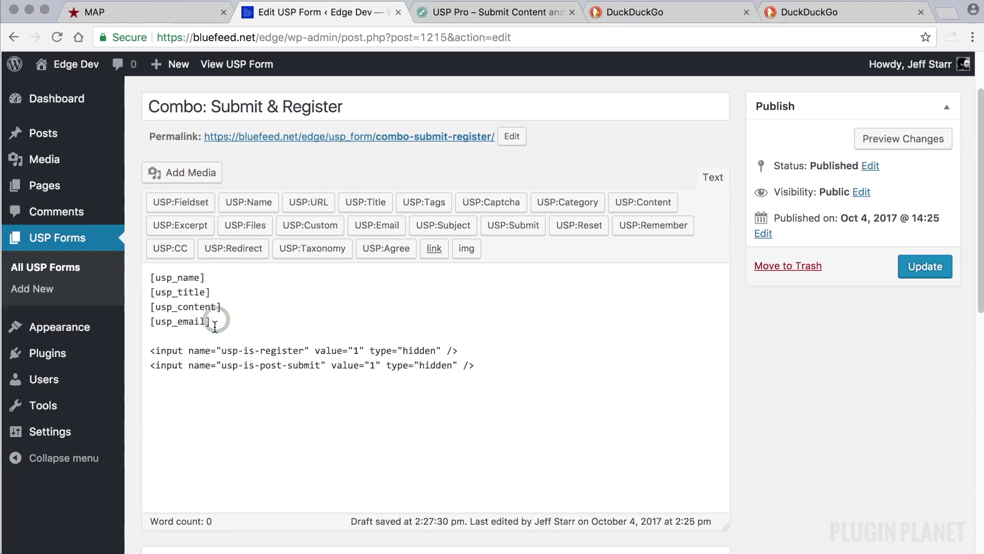
- Review the usp-is-register and usp-is-post-submit hidden input lines and their field names
{"action": "scroll", "coordinate": [224, 323], "scroll_direction": "right", "scroll_amount": 1}
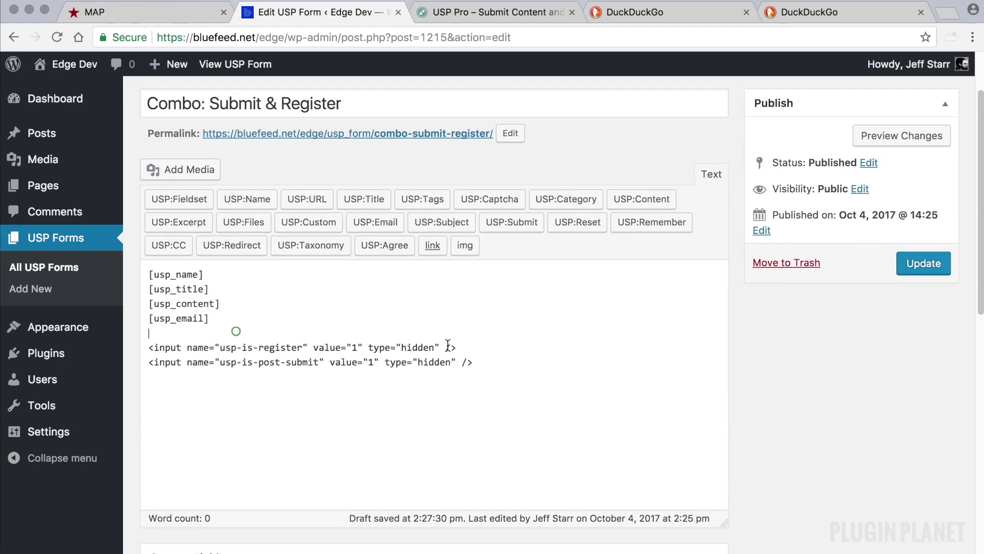
{"action": "left_click_drag", "start_coordinate": [462, 348], "coordinate": [145, 349]}
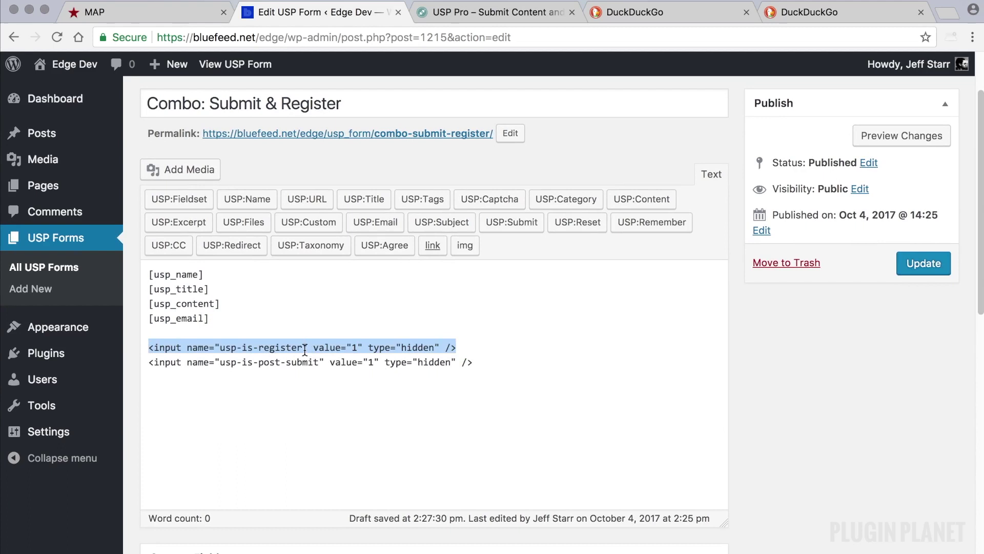
{"action": "left_click_drag", "start_coordinate": [306, 348], "coordinate": [220, 348]}
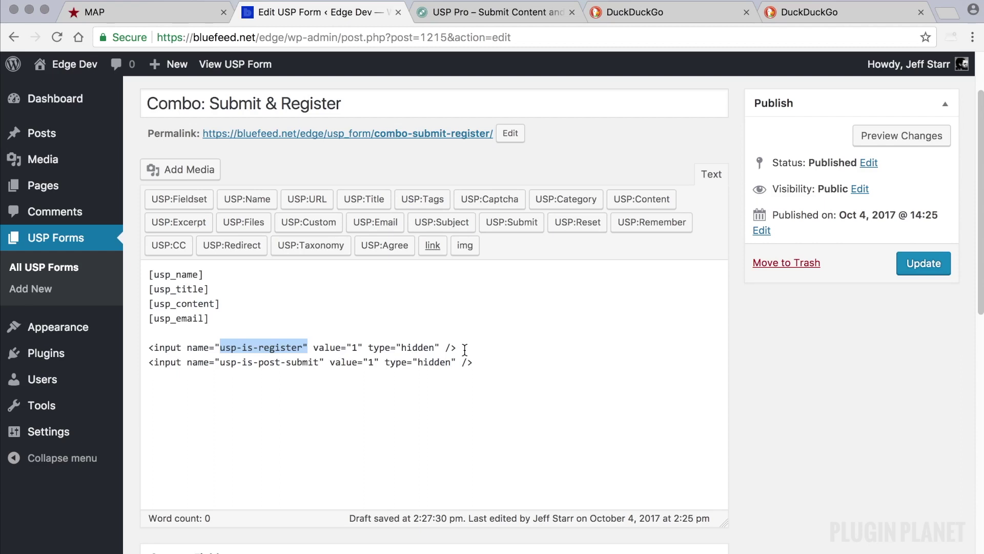
{"action": "left_click_drag", "start_coordinate": [484, 362], "coordinate": [147, 362]}
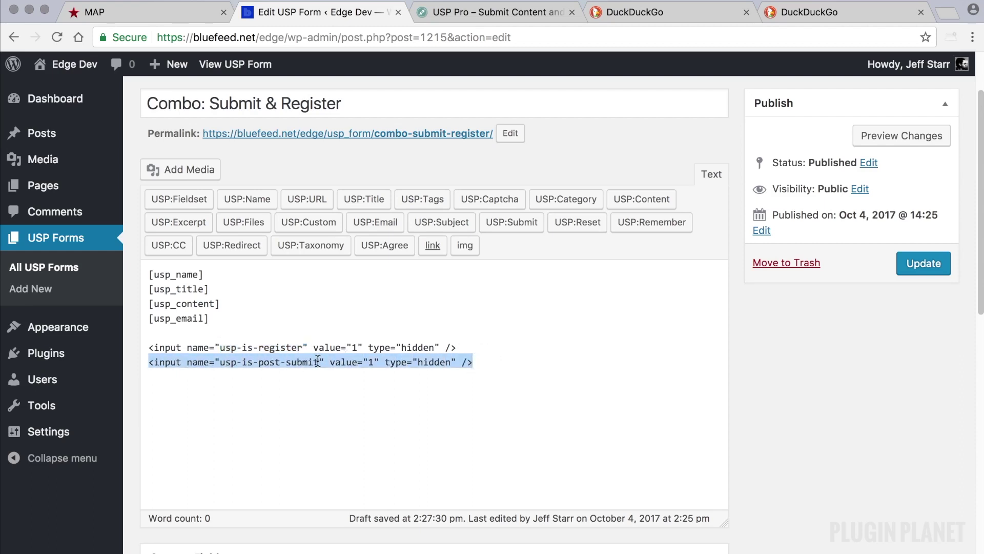
{"action": "left_click_drag", "start_coordinate": [319, 362], "coordinate": [221, 362]}
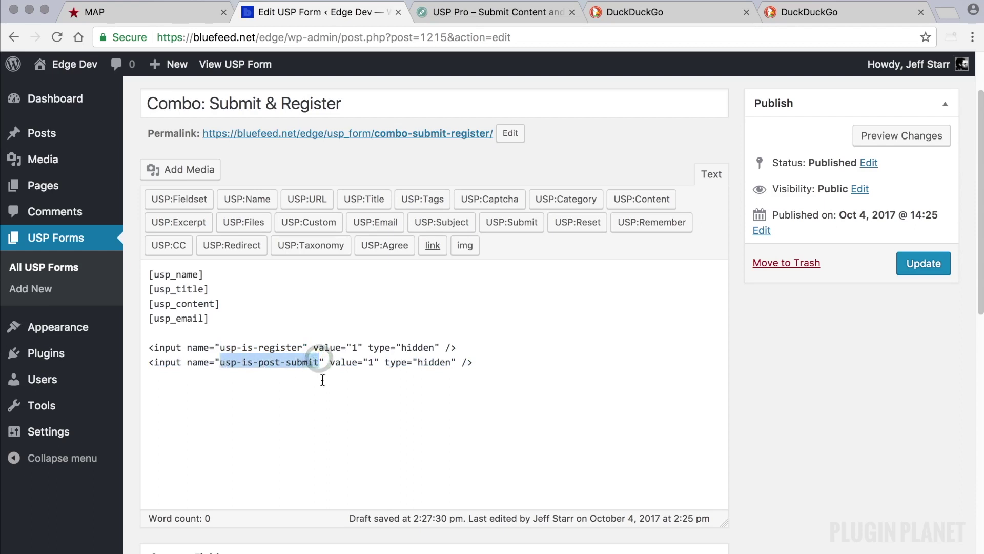
{"action": "left_click", "coordinate": [475, 363]}
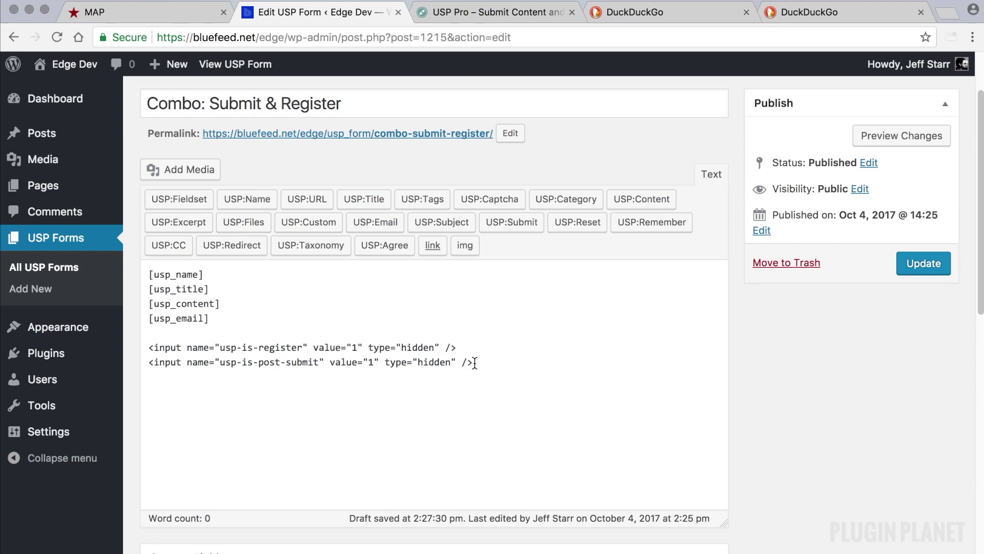
{"action": "key", "text": "shift+alt+Left"}
{"action": "key", "text": "shift+alt+Left"}
{"action": "key", "text": "shift+alt+Left"}
{"action": "key", "text": "shift+alt+Left"}
{"action": "key", "text": "shift+alt+Left"}
{"action": "key", "text": "shift+alt+Left"}
{"action": "key", "text": "shift+alt+Left"}
{"action": "key", "text": "shift+alt+Left"}
{"action": "key", "text": "shift+alt+Left"}
{"action": "key", "text": "shift+alt+Left"}
{"action": "key", "text": "shift+alt+Left"}
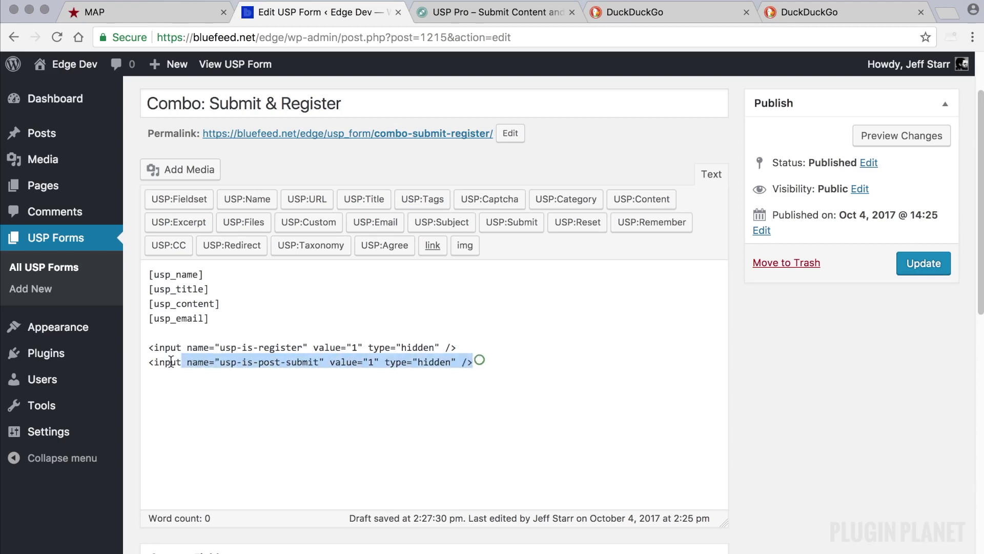
{"action": "key", "text": "shift+Up"}
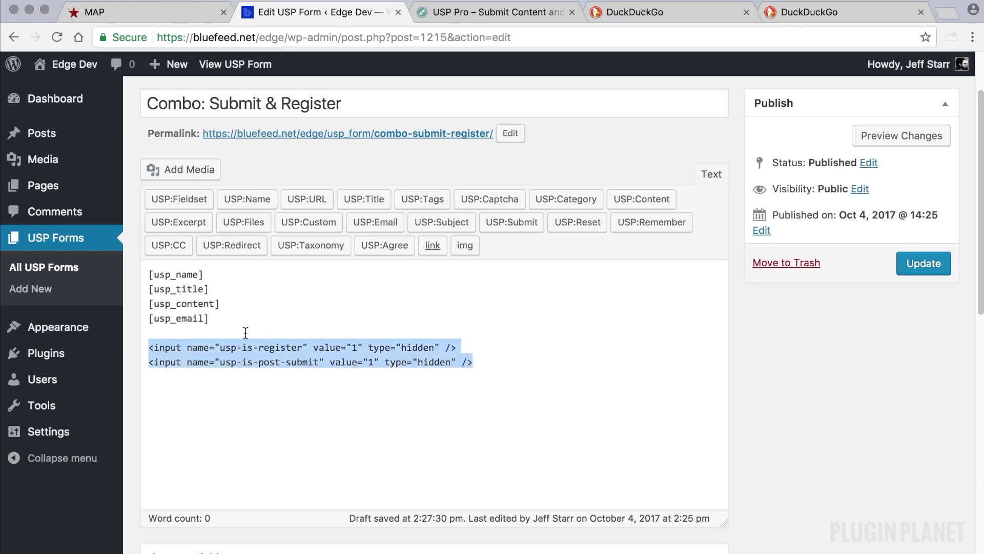
{"action": "left_click", "coordinate": [229, 320]}
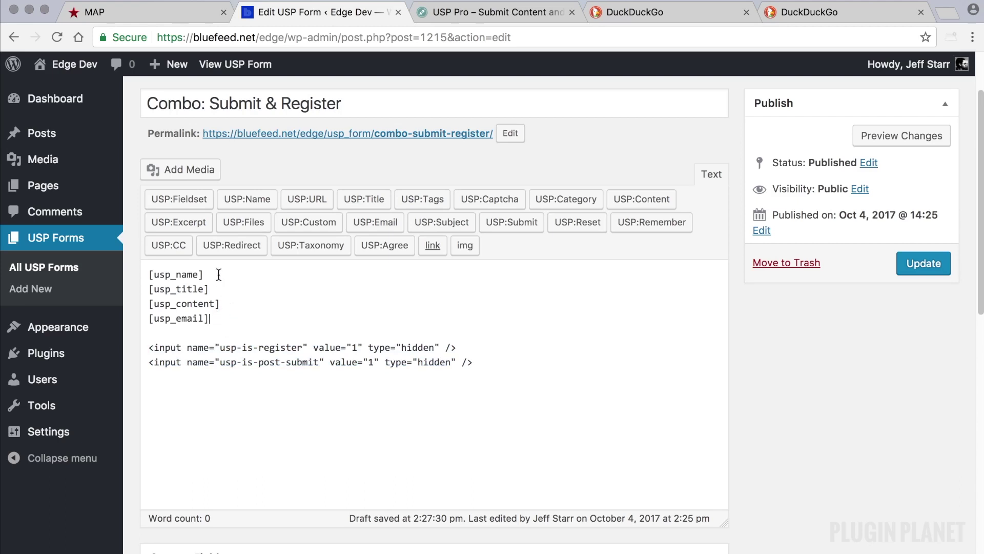
{"action": "scroll", "coordinate": [622, 367], "scroll_direction": "down", "scroll_amount": 1}
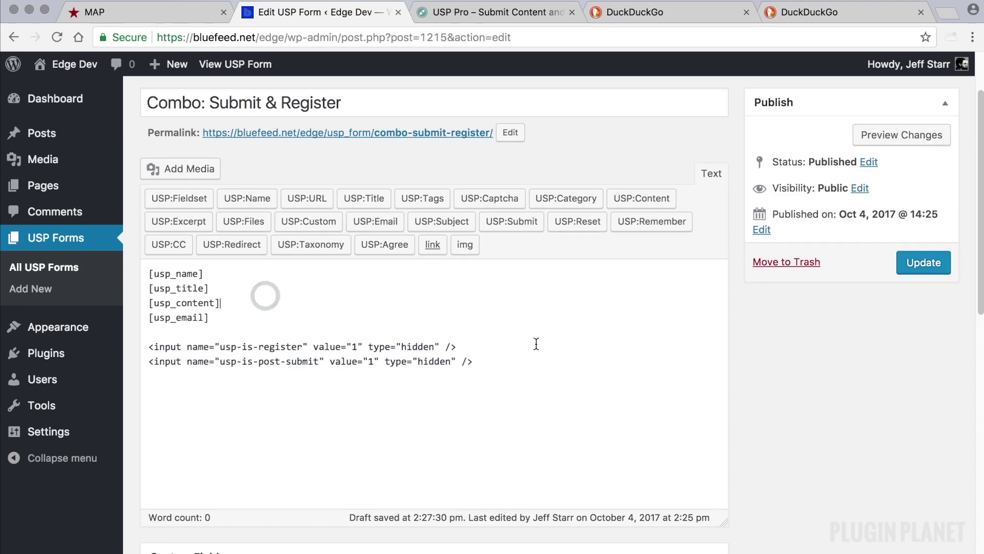
- Update the form and copy its [usp_form id="combo-submit-register"] shortcode from the forms list
{"action": "left_click", "coordinate": [923, 264]}
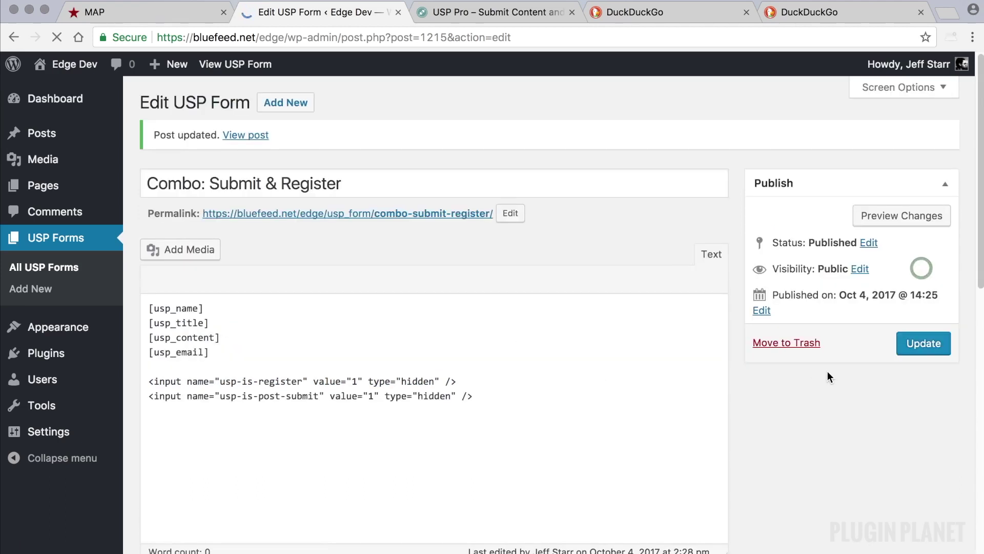
{"action": "left_click", "coordinate": [84, 267]}
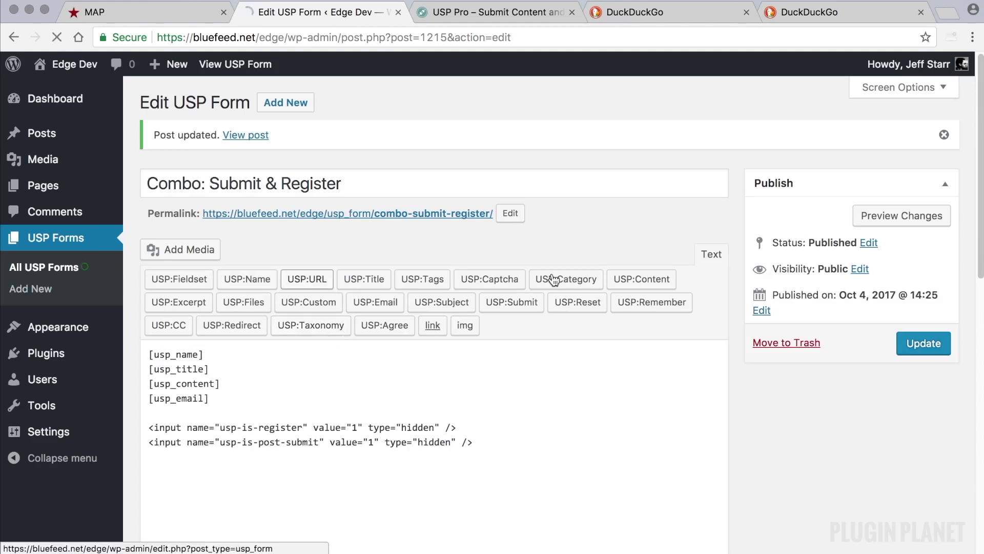
{"action": "left_click_drag", "start_coordinate": [693, 210], "coordinate": [566, 212]}
{"action": "key", "text": "super+c"}
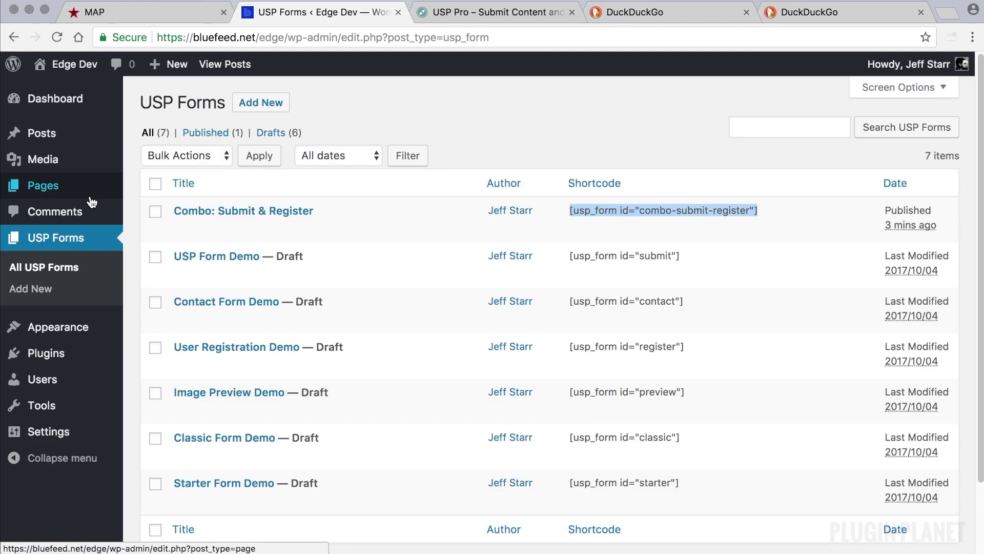
- Paste the shortcode into Example Page, update it, and open the live page in a new tab
{"action": "left_click", "coordinate": [78, 188]}
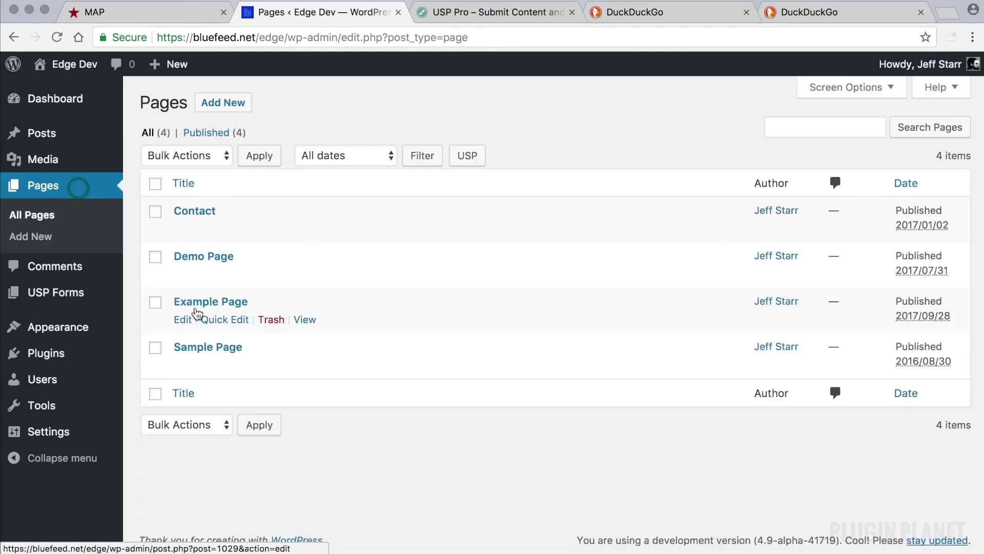
{"action": "left_click", "coordinate": [204, 303]}
{"action": "left_click", "coordinate": [280, 306]}
{"action": "key", "text": "super+v"}
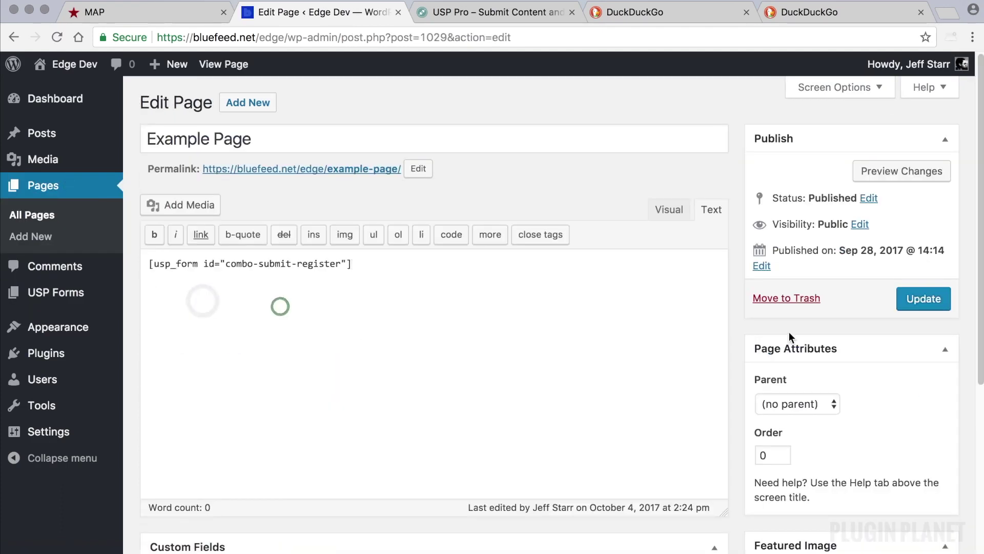
{"action": "left_click", "coordinate": [930, 299]}
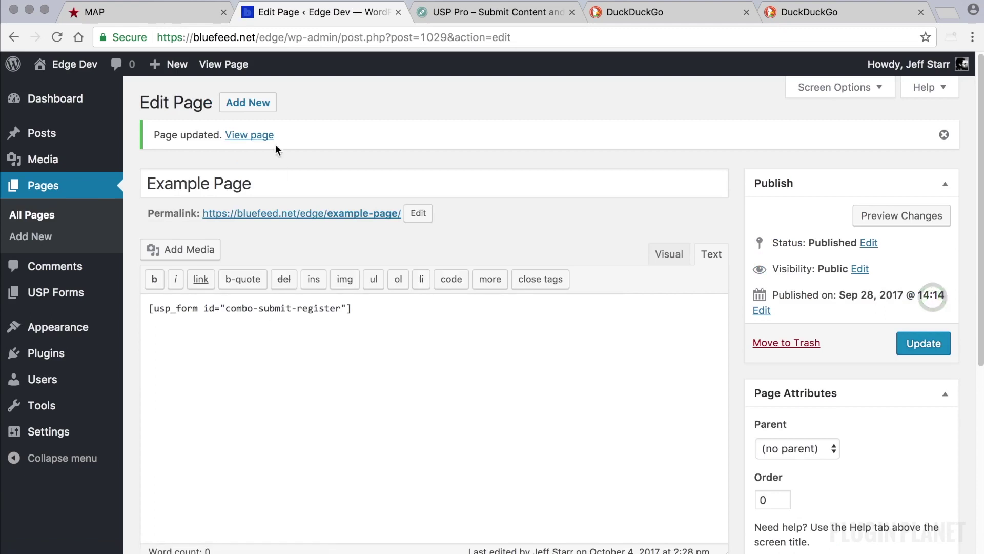
{"action": "right_click", "coordinate": [257, 135]}
{"action": "left_click", "coordinate": [291, 141]}
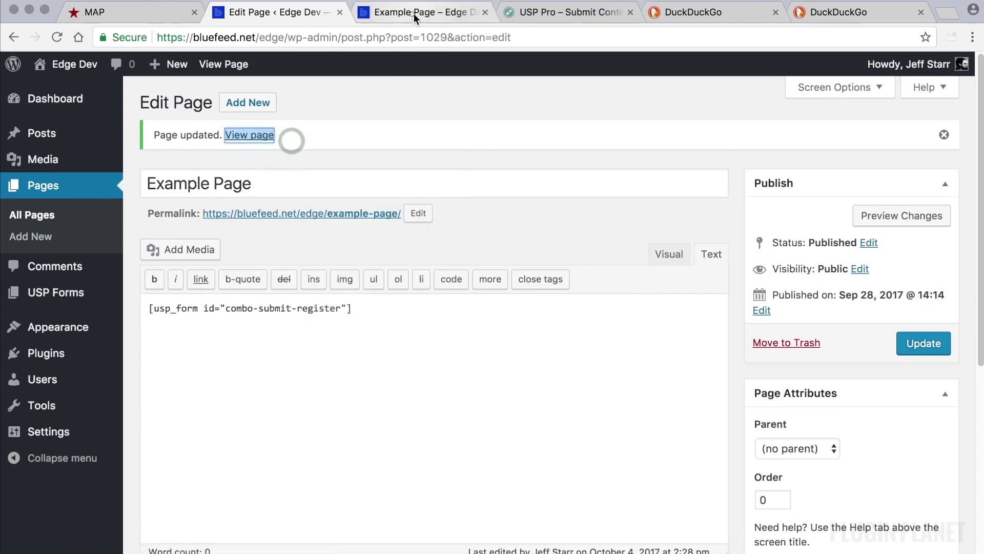
- View the combo form on the live Example Page and inspect its prefilled name and email
{"action": "left_click", "coordinate": [414, 14]}
{"action": "scroll", "coordinate": [492, 249], "scroll_direction": "down", "scroll_amount": 5}
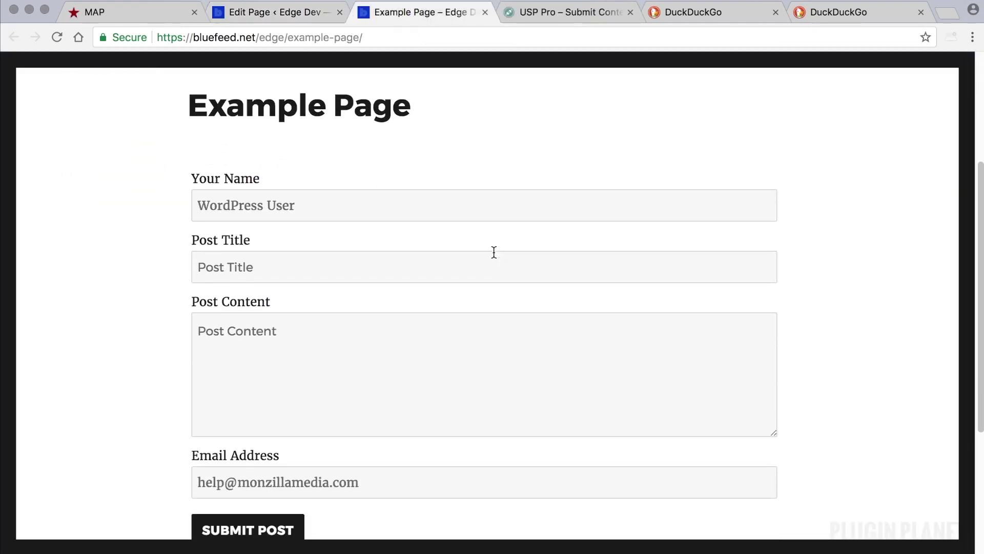
{"action": "scroll", "coordinate": [493, 252], "scroll_direction": "down", "scroll_amount": 1}
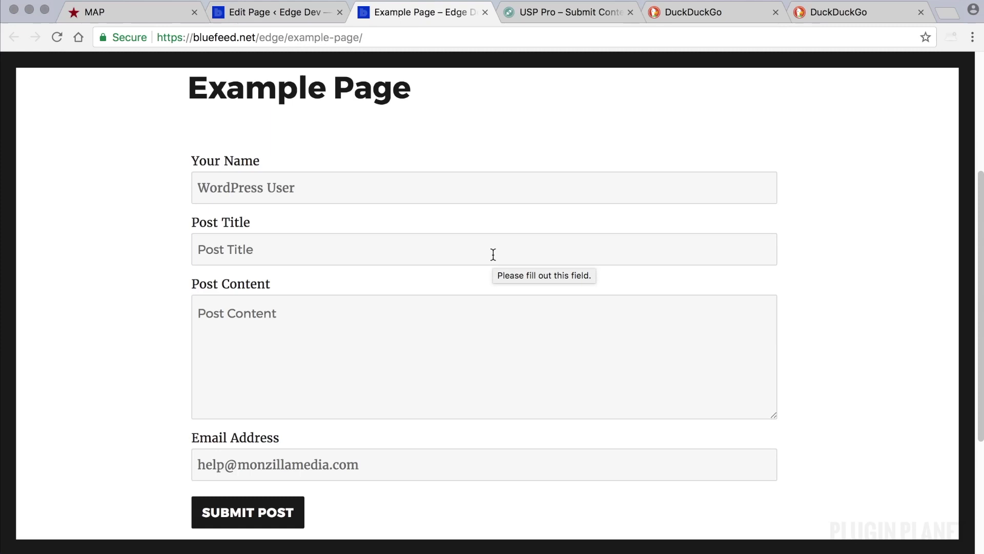
{"action": "scroll", "coordinate": [422, 231], "scroll_direction": "down", "scroll_amount": 1}
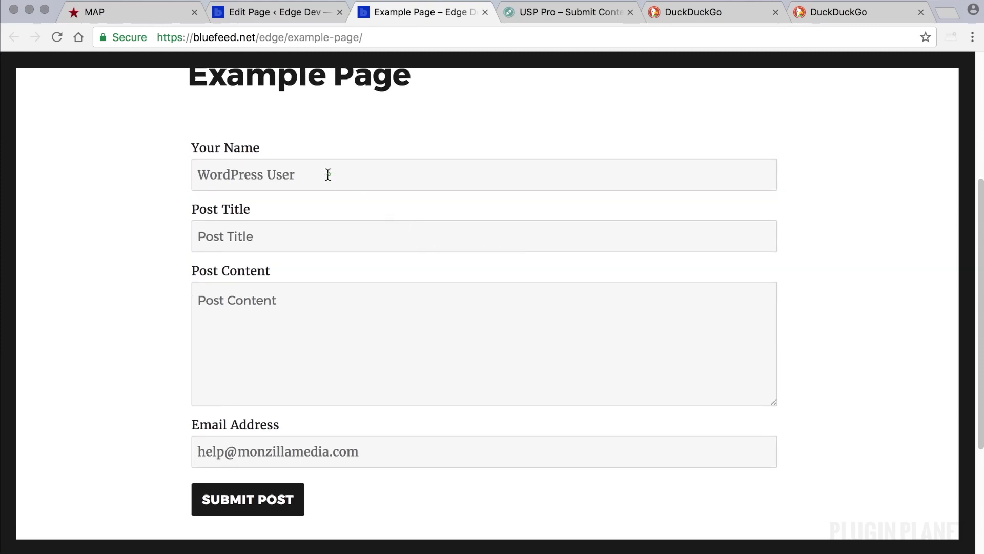
{"action": "left_click_drag", "start_coordinate": [329, 175], "coordinate": [198, 194]}
{"action": "left_click_drag", "start_coordinate": [385, 450], "coordinate": [194, 448]}
{"action": "left_click_drag", "start_coordinate": [307, 169], "coordinate": [154, 166]}
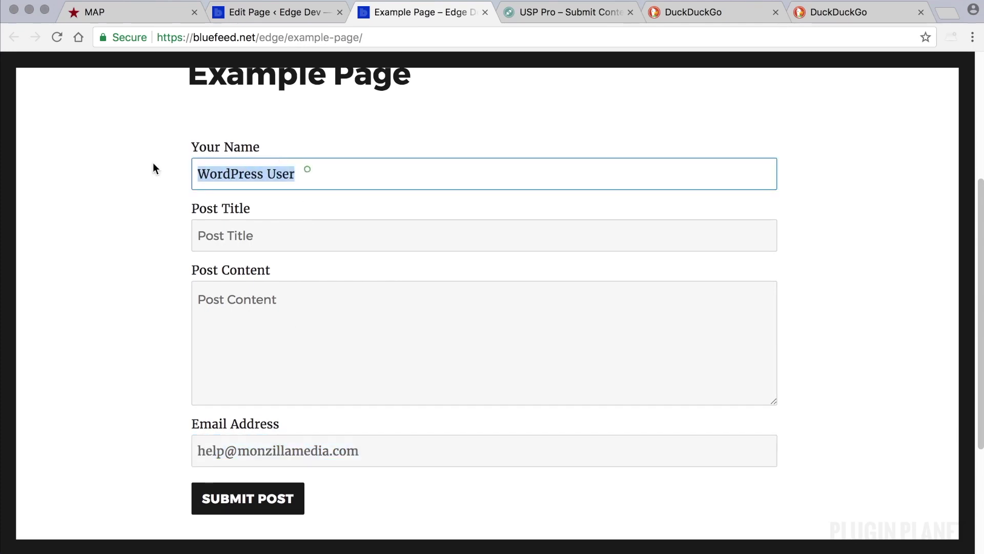
{"action": "left_click", "coordinate": [159, 165]}
{"action": "left_click", "coordinate": [277, 12]}
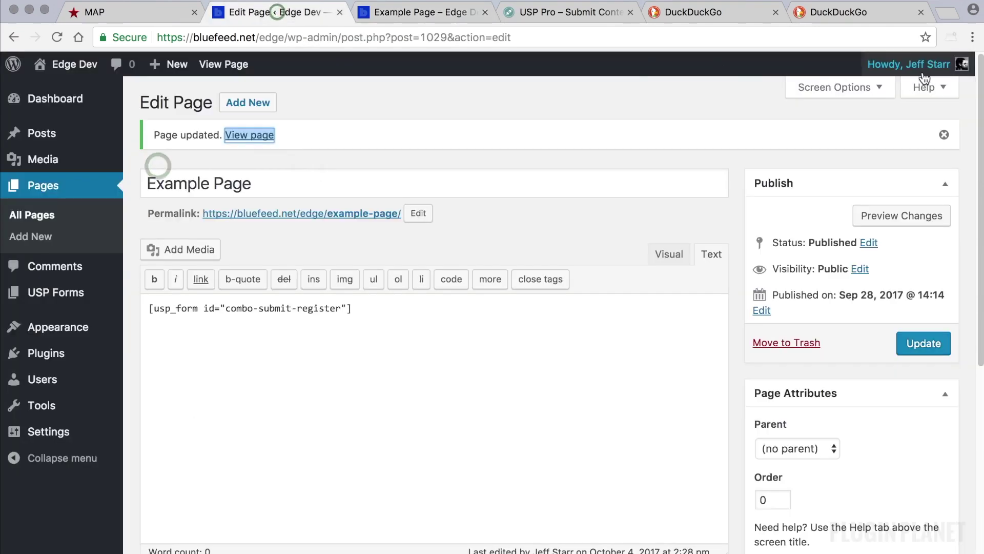
{"action": "mouse_move", "coordinate": [920, 86]}
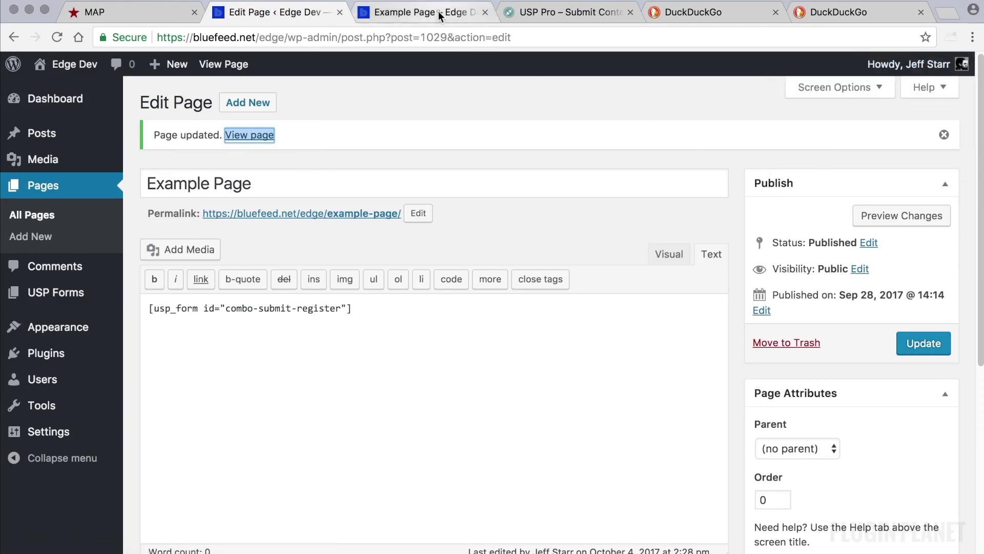
- Try submitting from Your Name and Email Address, dismissing the fill-out-this-field prompts
{"action": "left_click", "coordinate": [405, 12]}
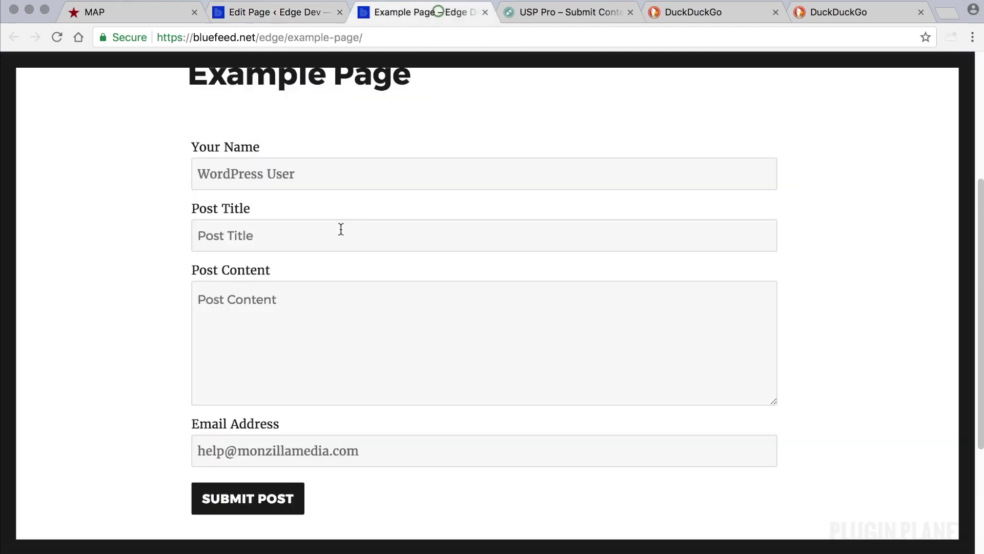
{"action": "left_click", "coordinate": [310, 177]}
{"action": "key", "text": "Return"}
{"action": "left_click", "coordinate": [163, 186]}
{"action": "left_click", "coordinate": [373, 447]}
{"action": "key", "text": "Return"}
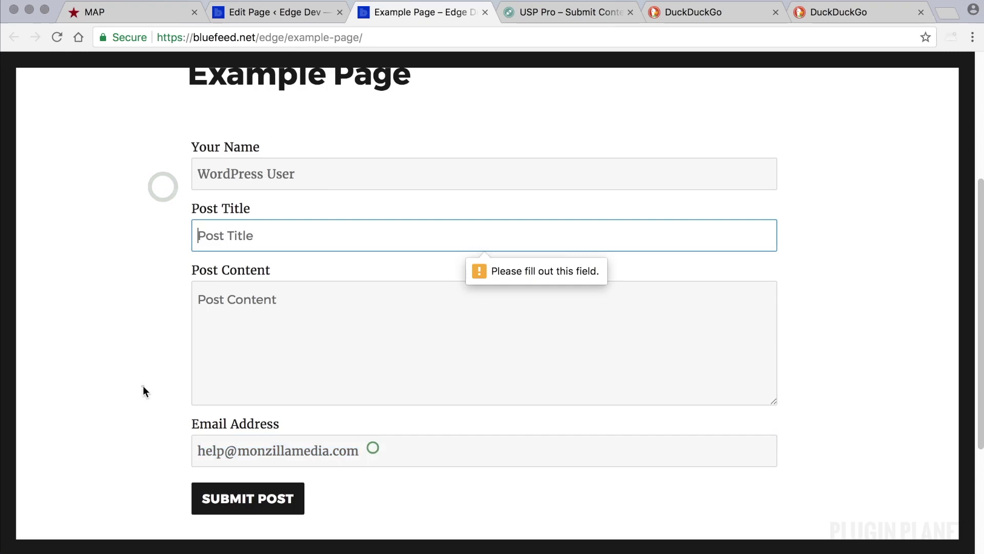
{"action": "left_click", "coordinate": [143, 386]}
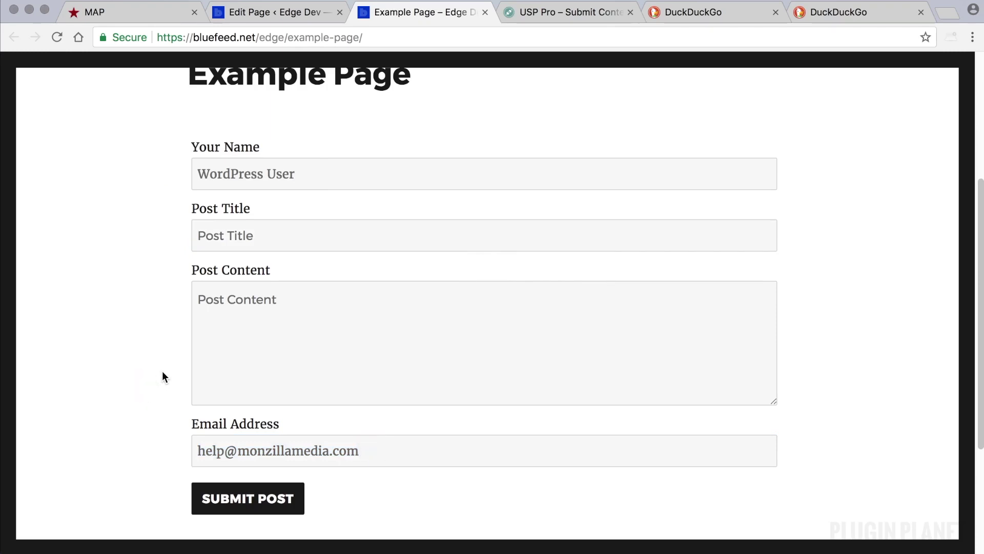
- Delete the prefilled email and name, then reload the page, which restores them
{"action": "triple_click", "coordinate": [377, 449]}
{"action": "key", "text": "BackSpace"}
{"action": "left_click", "coordinate": [118, 297]}
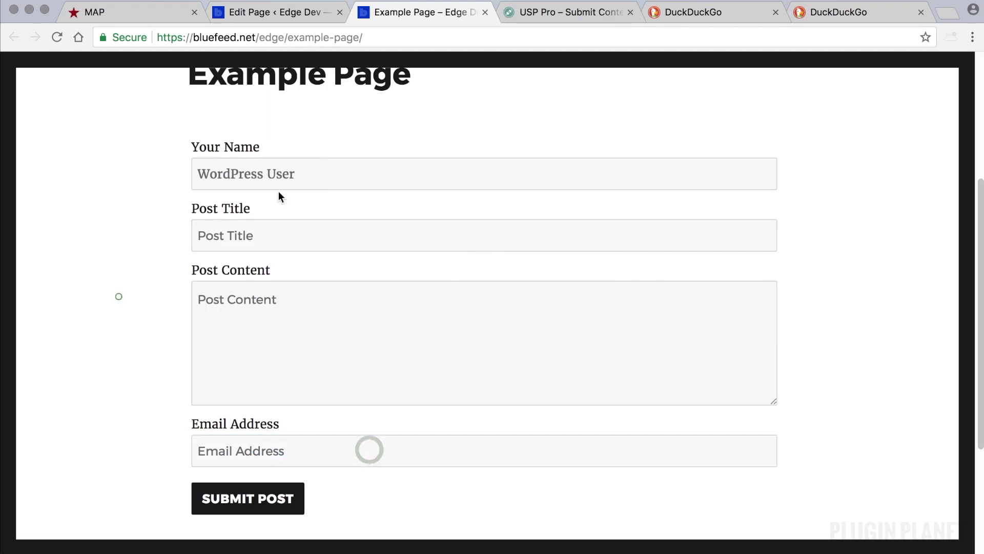
{"action": "triple_click", "coordinate": [324, 176]}
{"action": "key", "text": "BackSpace"}
{"action": "left_click", "coordinate": [147, 170]}
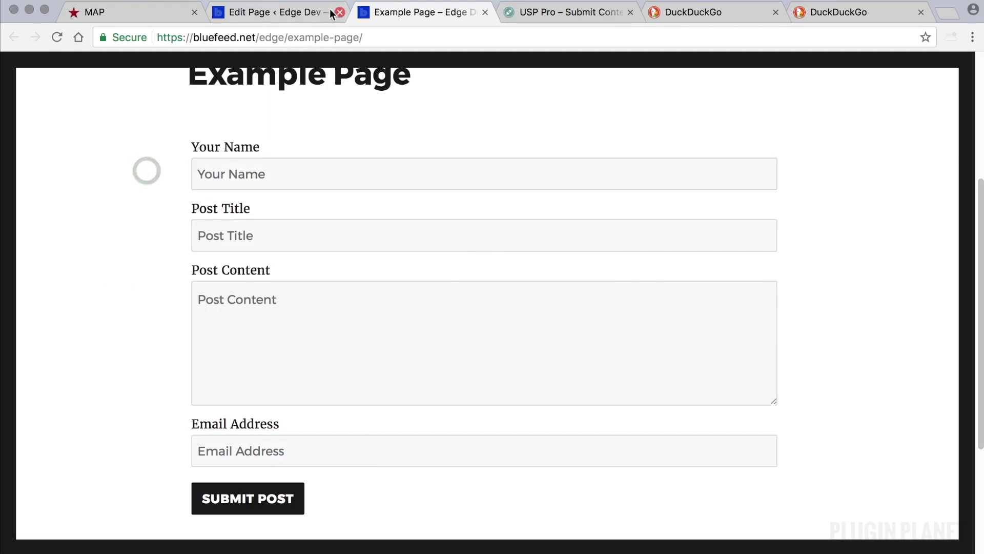
{"action": "key", "text": "super+r"}
- Clear the prefilled values from the Your Name and Email Address fields again
{"action": "triple_click", "coordinate": [345, 177]}
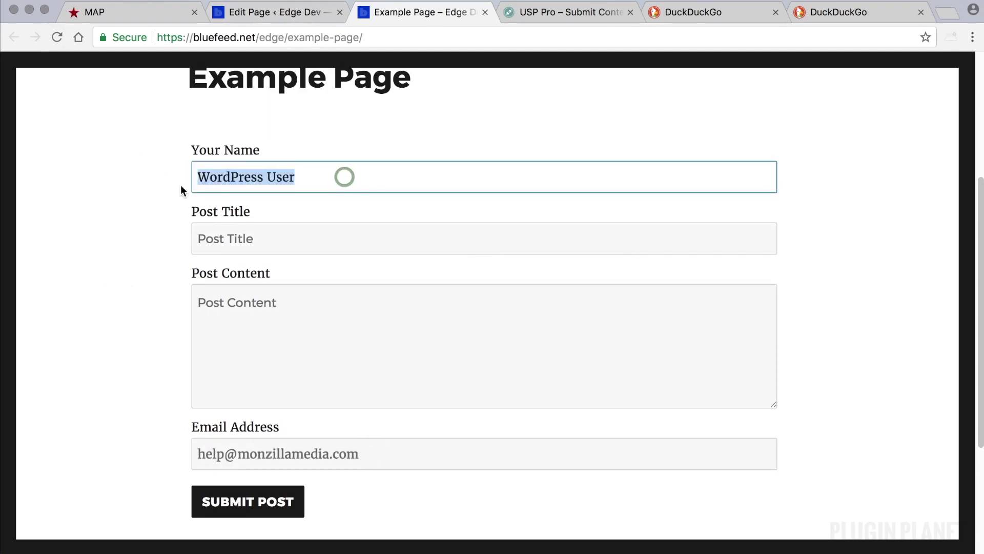
{"action": "triple_click", "coordinate": [371, 451]}
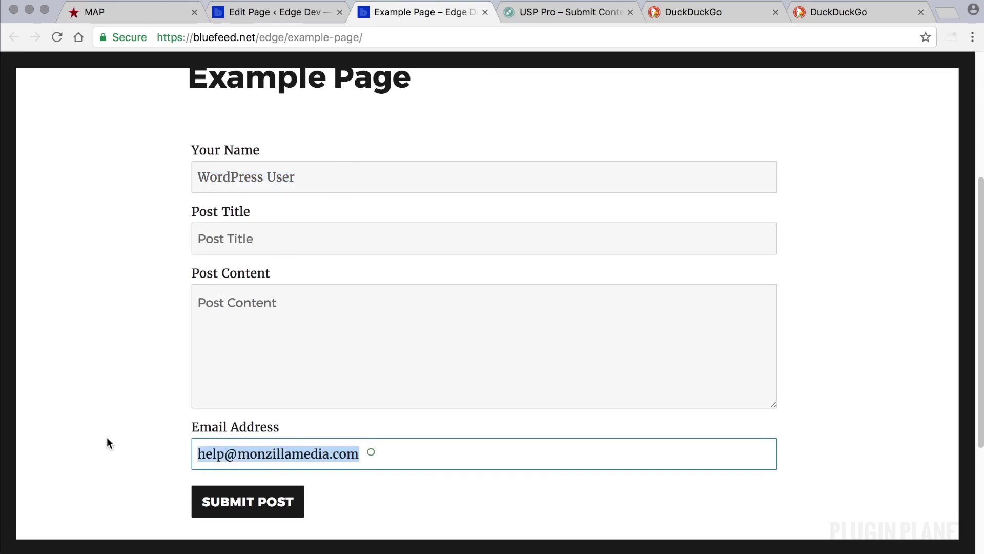
{"action": "left_click", "coordinate": [135, 324]}
{"action": "triple_click", "coordinate": [308, 177]}
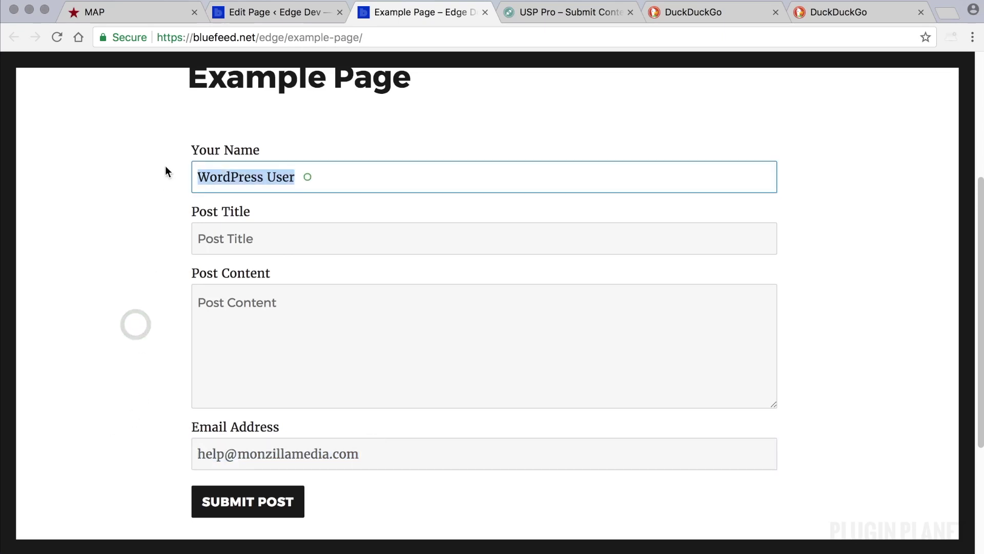
{"action": "key", "text": "BackSpace"}
{"action": "left_click", "coordinate": [137, 166]}
{"action": "triple_click", "coordinate": [376, 455]}
{"action": "key", "text": "BackSpace"}
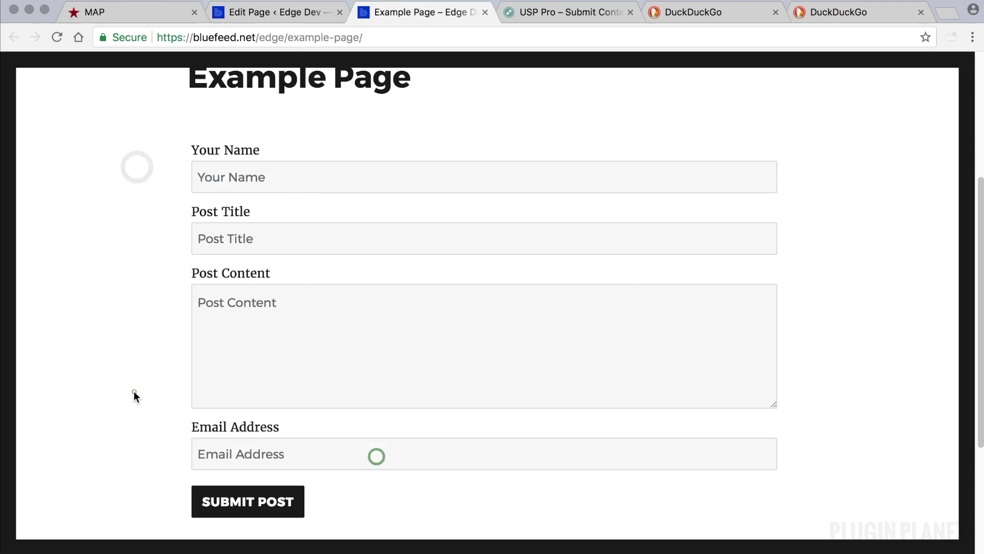
{"action": "left_click", "coordinate": [133, 390]}
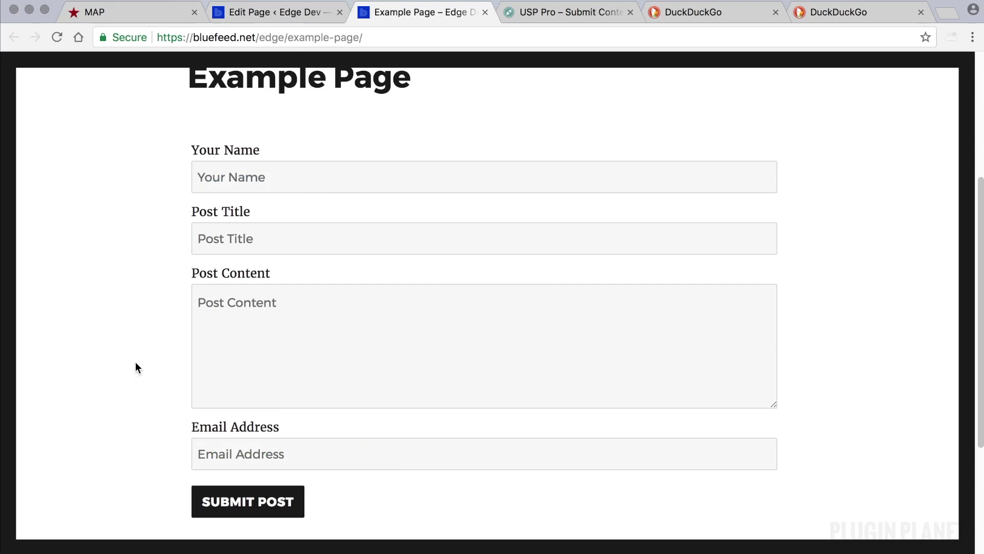
- Try filling Your Name with Test User and an email suggestion on the Example Page form
{"action": "left_click", "coordinate": [136, 362]}
{"action": "left_click", "coordinate": [283, 11]}
{"action": "left_click", "coordinate": [405, 14]}
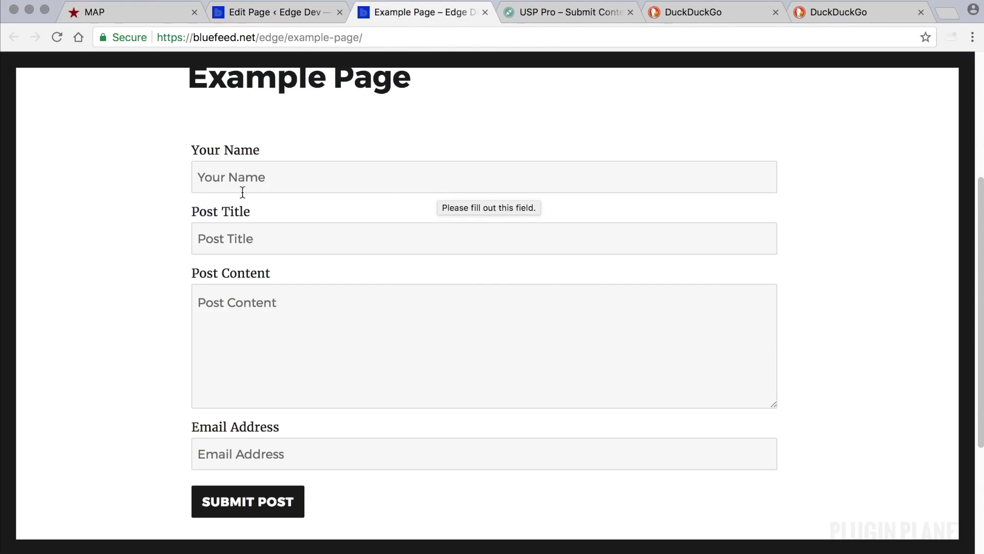
{"action": "left_click", "coordinate": [264, 177]}
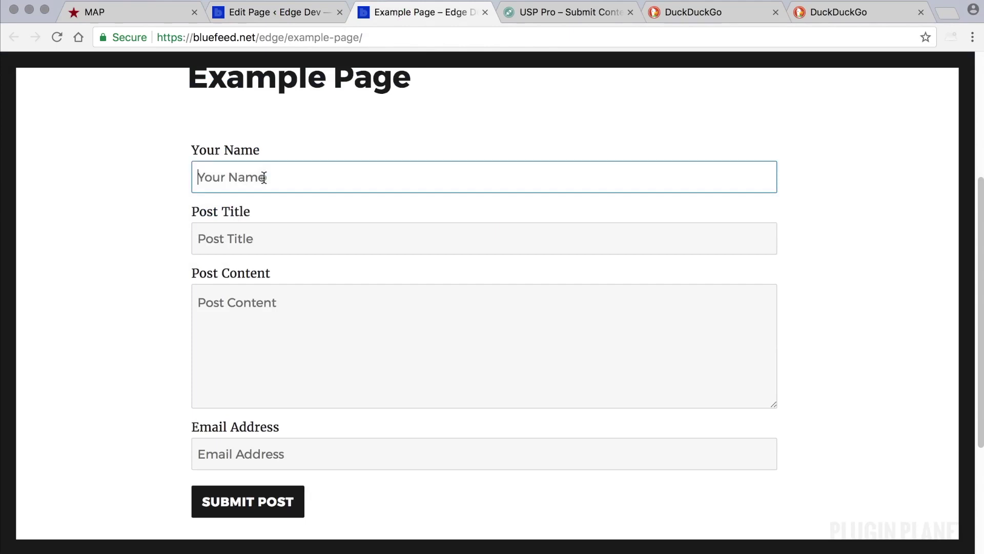
{"action": "type", "text": "Test"}
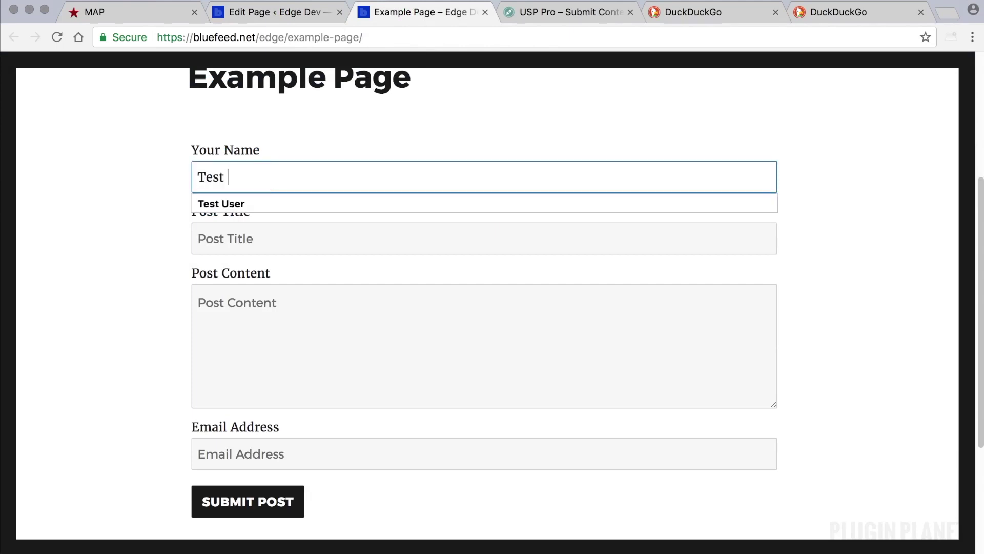
{"action": "left_click", "coordinate": [245, 201]}
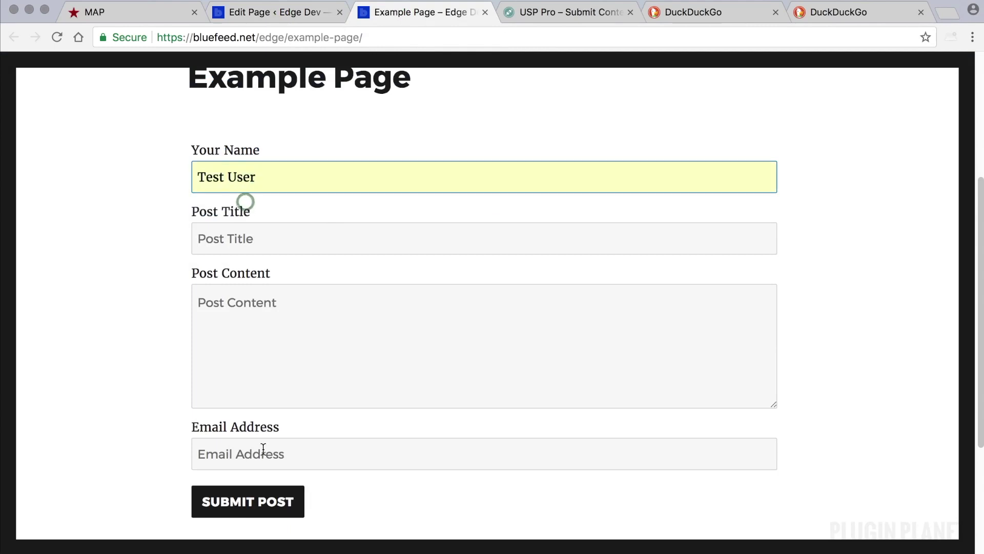
{"action": "left_click", "coordinate": [262, 450]}
{"action": "type", "text": "email@example.com"}
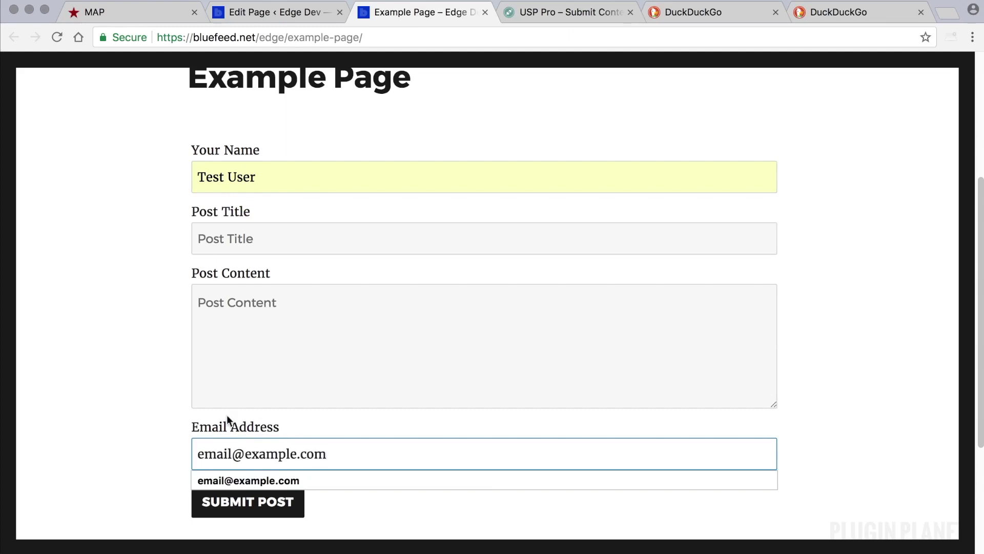
{"action": "left_click", "coordinate": [131, 409]}
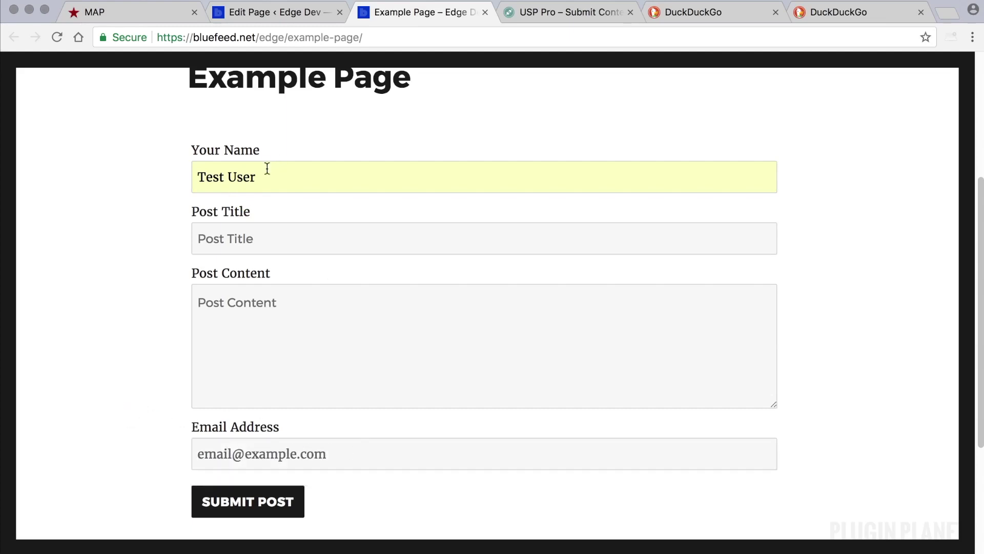
{"action": "left_click", "coordinate": [350, 453]}
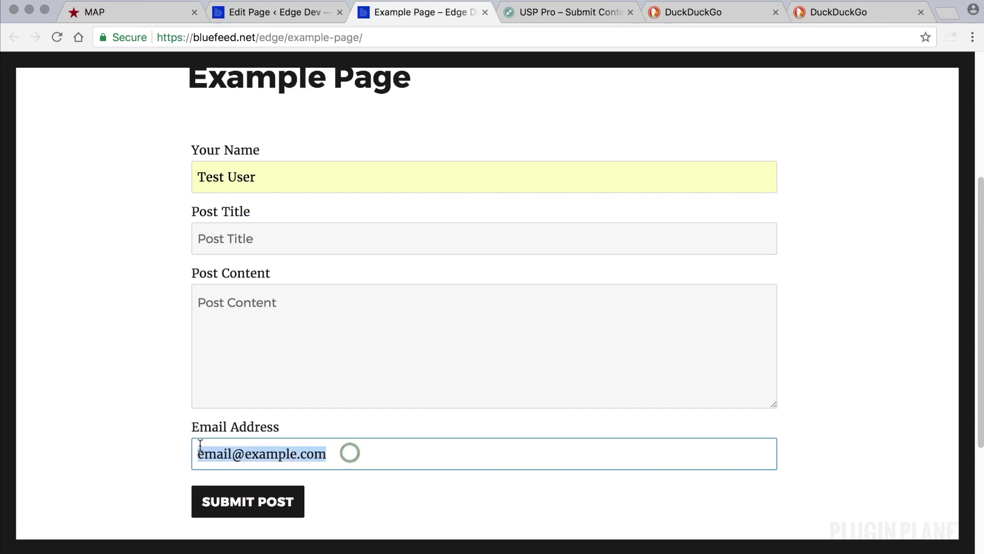
{"action": "left_click", "coordinate": [170, 332]}
- Delete the Test User name and the entered email address from the form fields
{"action": "left_click", "coordinate": [283, 14]}
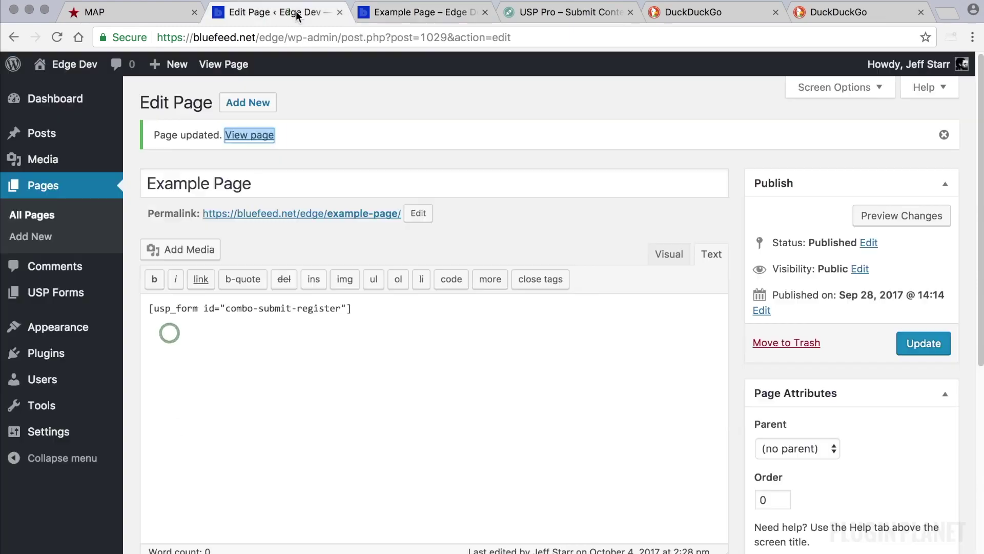
{"action": "mouse_move", "coordinate": [872, 64]}
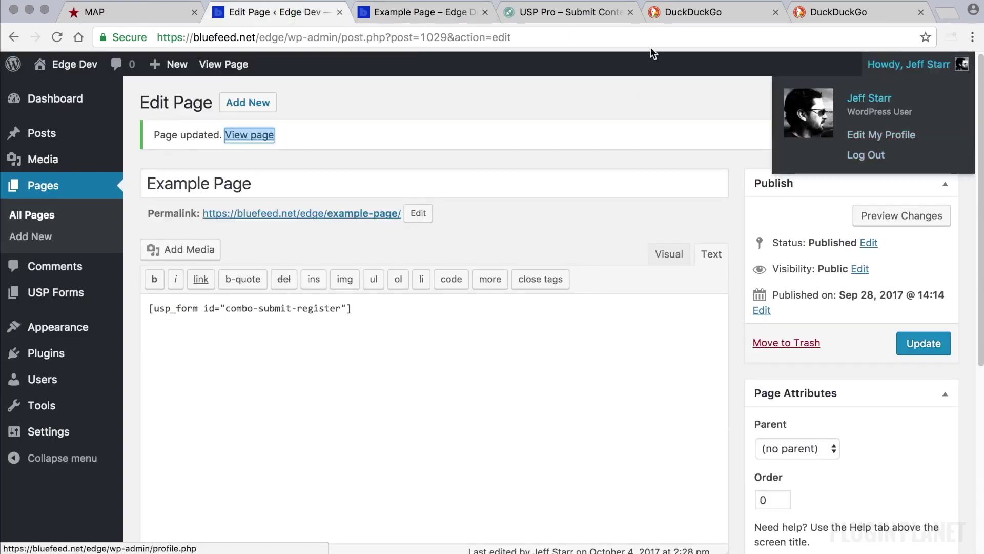
{"action": "left_click", "coordinate": [424, 13]}
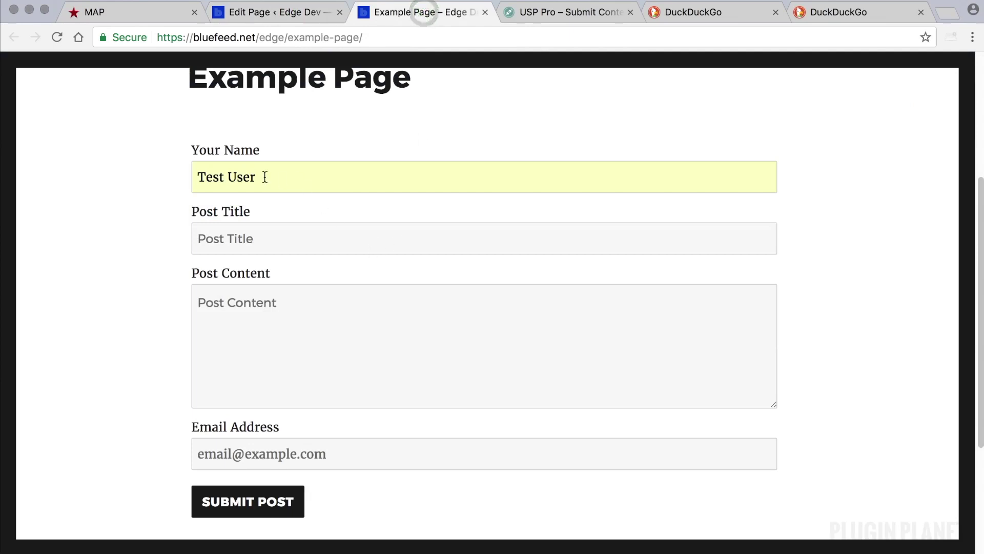
{"action": "left_click_drag", "start_coordinate": [264, 178], "coordinate": [164, 174]}
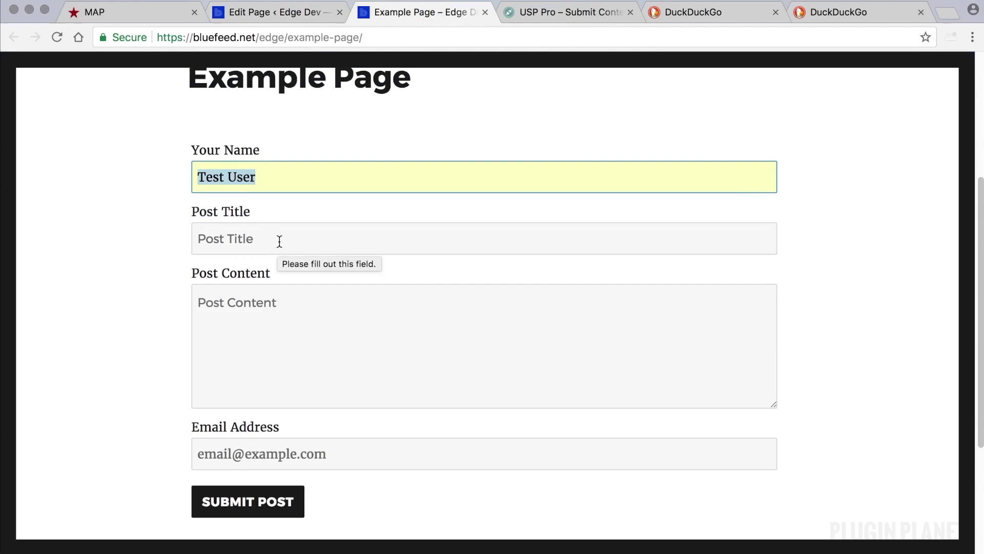
{"action": "left_click", "coordinate": [147, 225]}
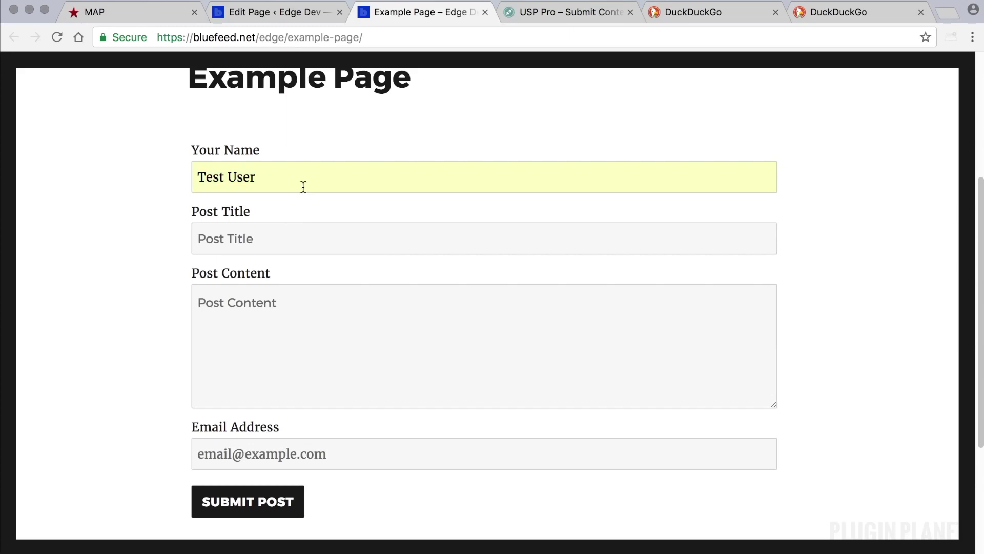
{"action": "left_click", "coordinate": [279, 178]}
{"action": "key", "text": "super+a"}
{"action": "key", "text": "BackSpace"}
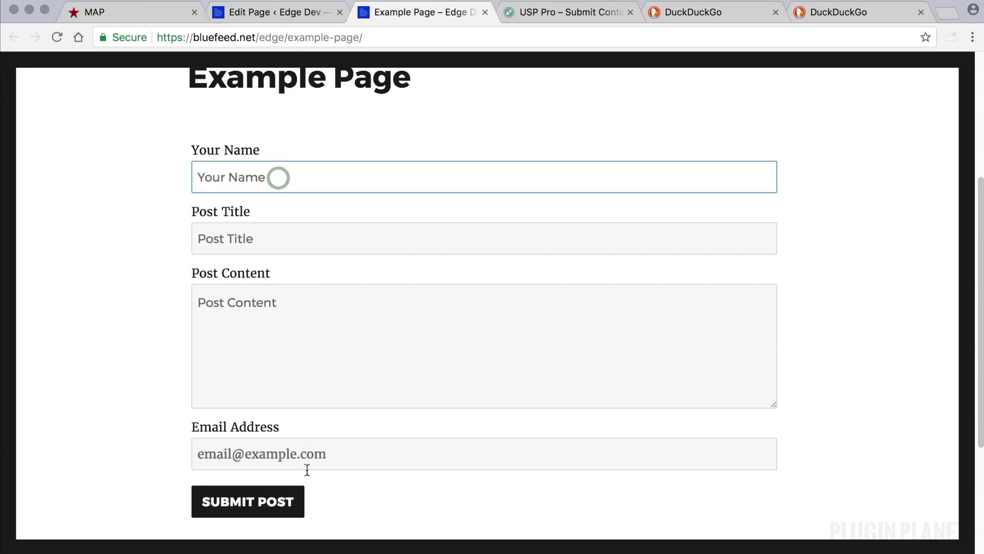
{"action": "left_click_drag", "start_coordinate": [326, 455], "coordinate": [94, 443]}
{"action": "key", "text": "BackSpace"}
{"action": "left_click", "coordinate": [125, 414]}
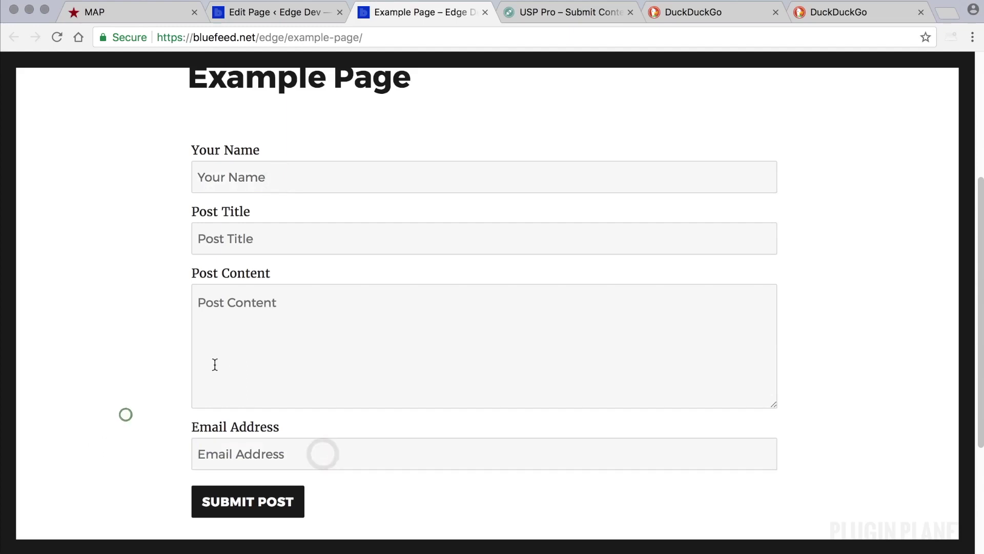
- Open the Combo: Submit & Register form from the All USP Forms list
{"action": "left_click", "coordinate": [389, 142]}
{"action": "left_click", "coordinate": [282, 17]}
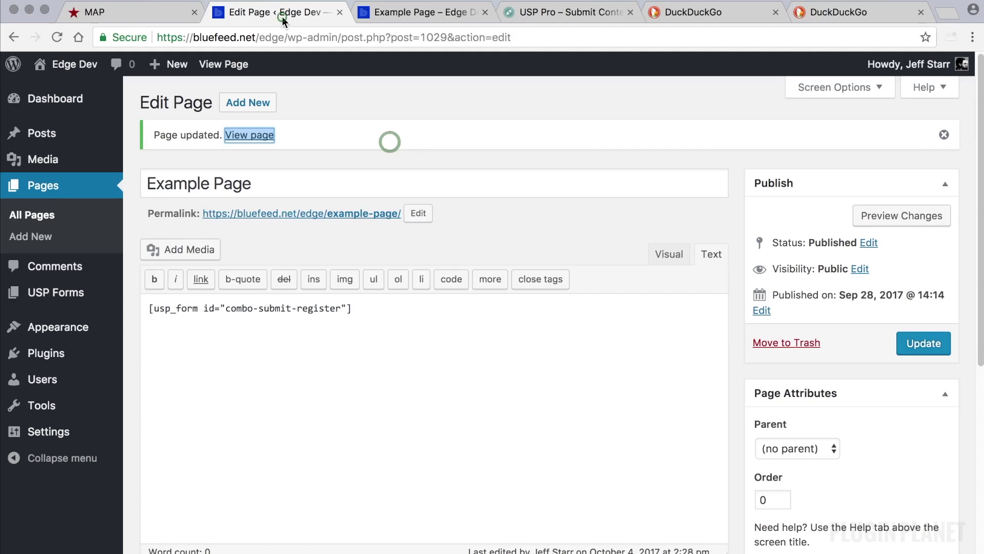
{"action": "left_click", "coordinate": [141, 235]}
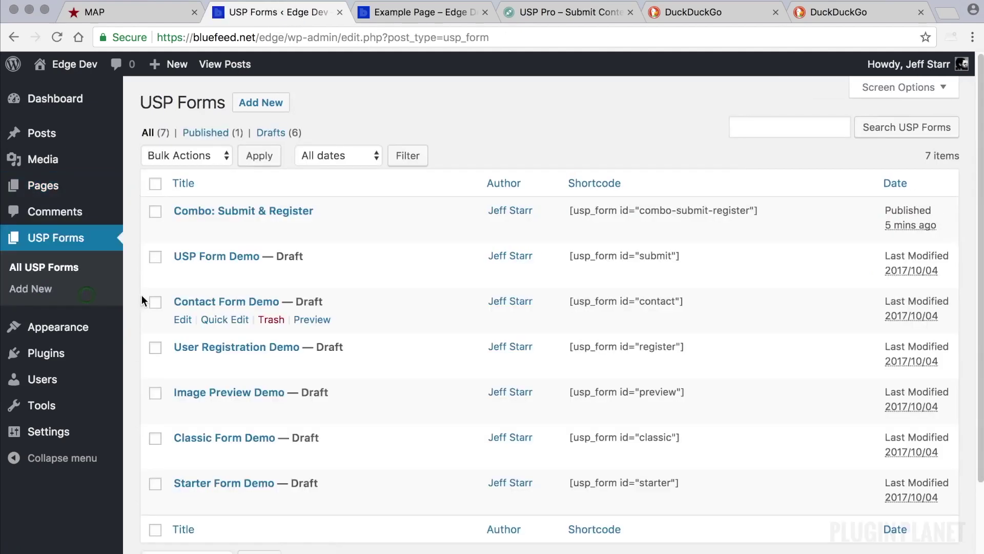
{"action": "left_click", "coordinate": [261, 209]}
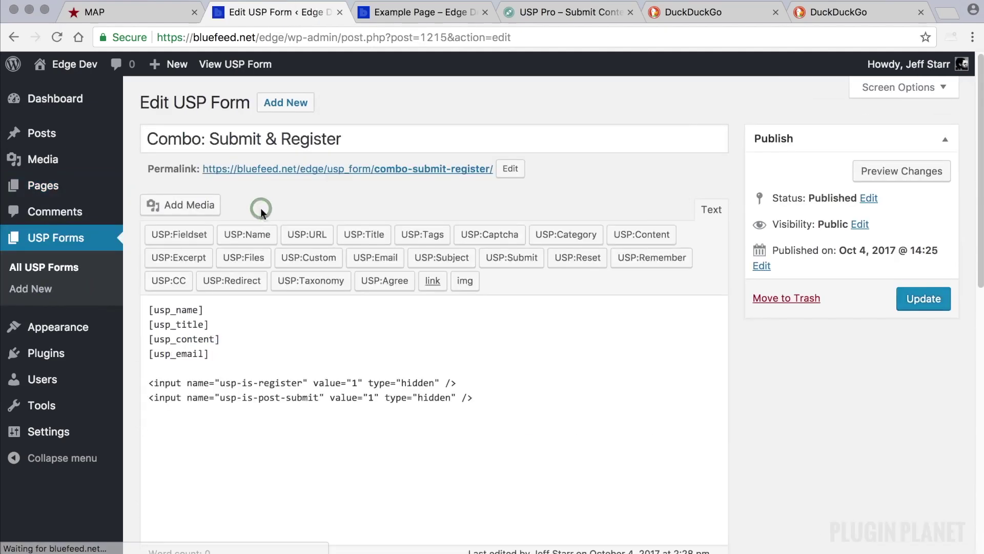
- Add required="true" max="50" label="Whatever" placeholder="Whatever" to the [usp_name] shortcode
{"action": "left_click", "coordinate": [240, 355]}
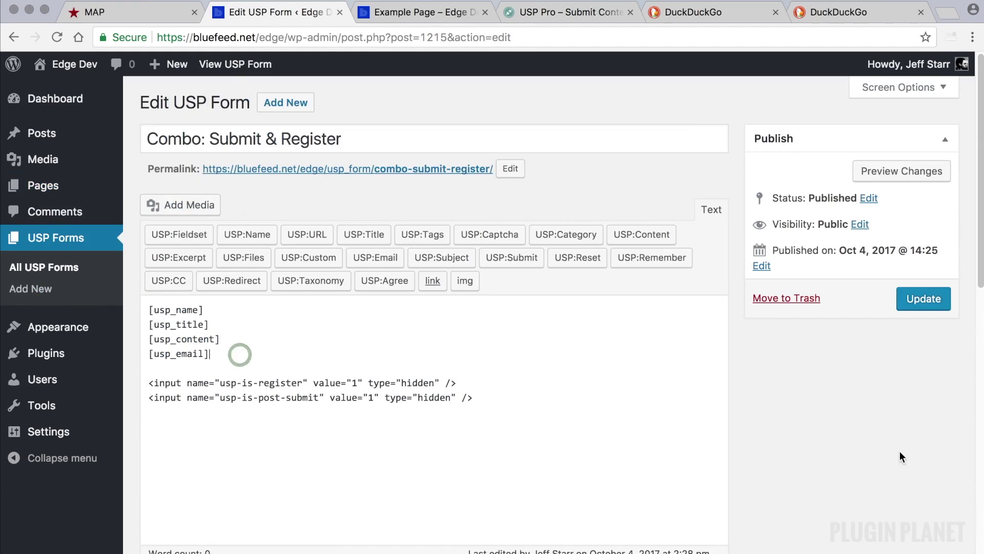
{"action": "scroll", "coordinate": [240, 354], "scroll_direction": "down", "scroll_amount": 2}
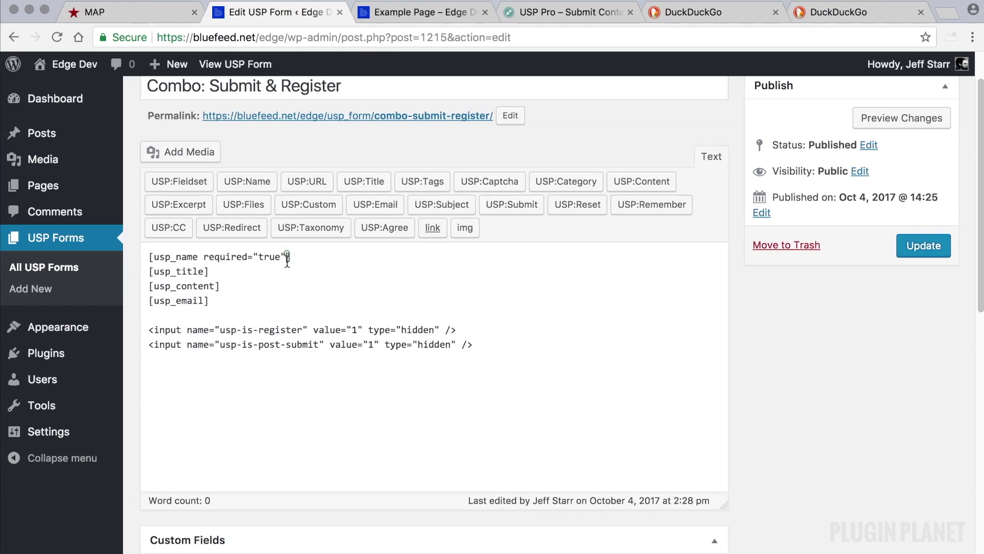
{"action": "type", "text": "max=\"\""}
{"action": "type", "text": "label=\"Whate"}
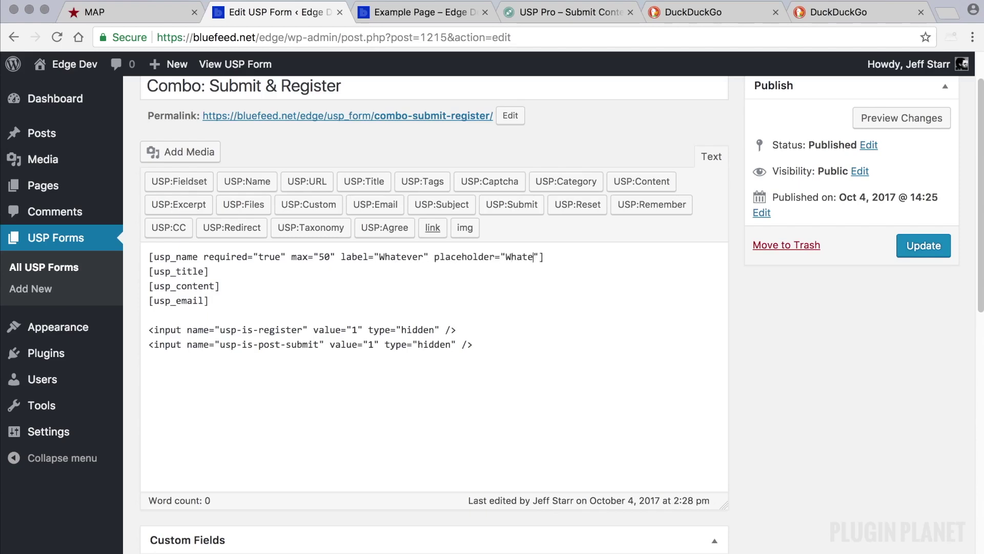
{"action": "type", "text": "ver"}
{"action": "left_click_drag", "start_coordinate": [557, 257], "coordinate": [204, 257]}
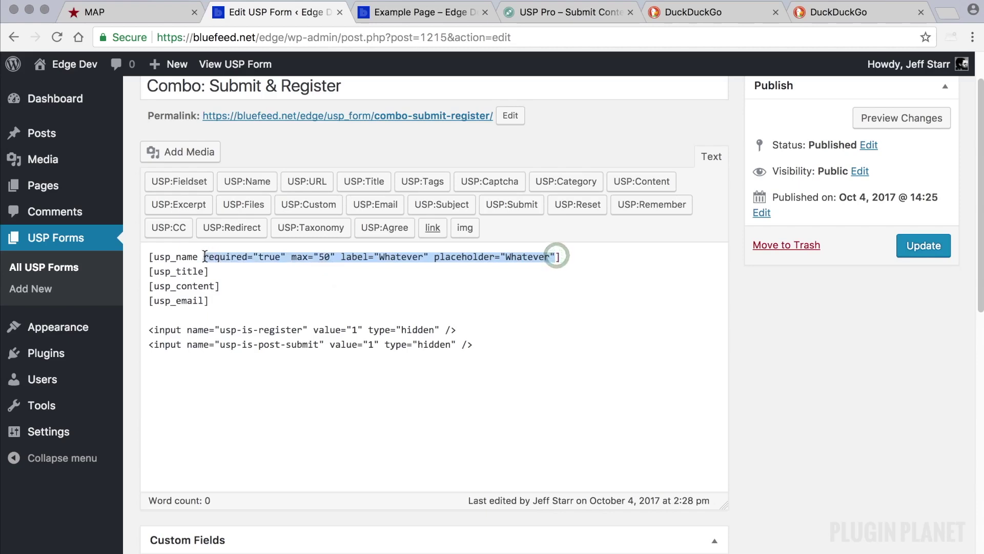
- Delete the attributed [usp_name] line from the form content
{"action": "key", "text": "BackSpace"}
{"action": "key", "text": "BackSpace"}
{"action": "triple_click", "coordinate": [223, 255]}
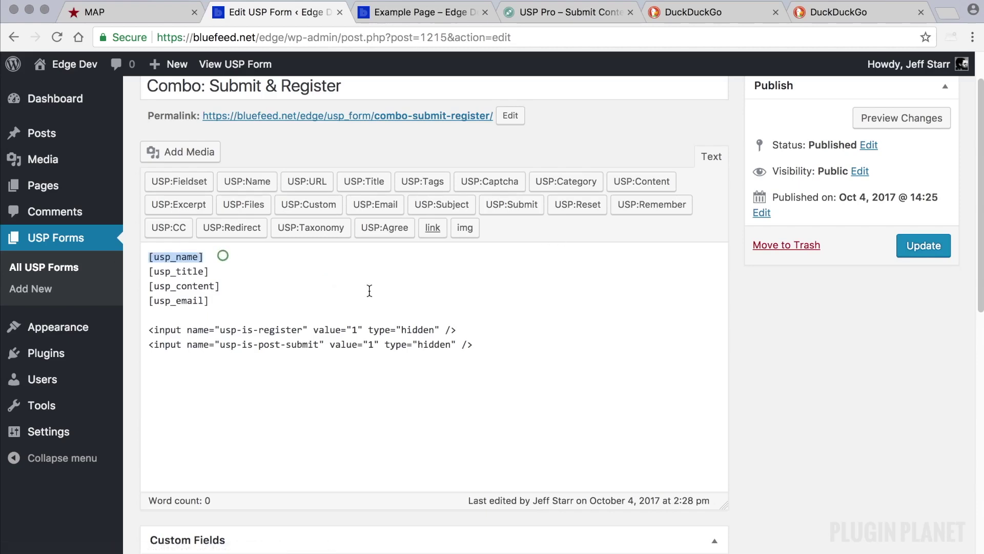
{"action": "key", "text": "BackSpace"}
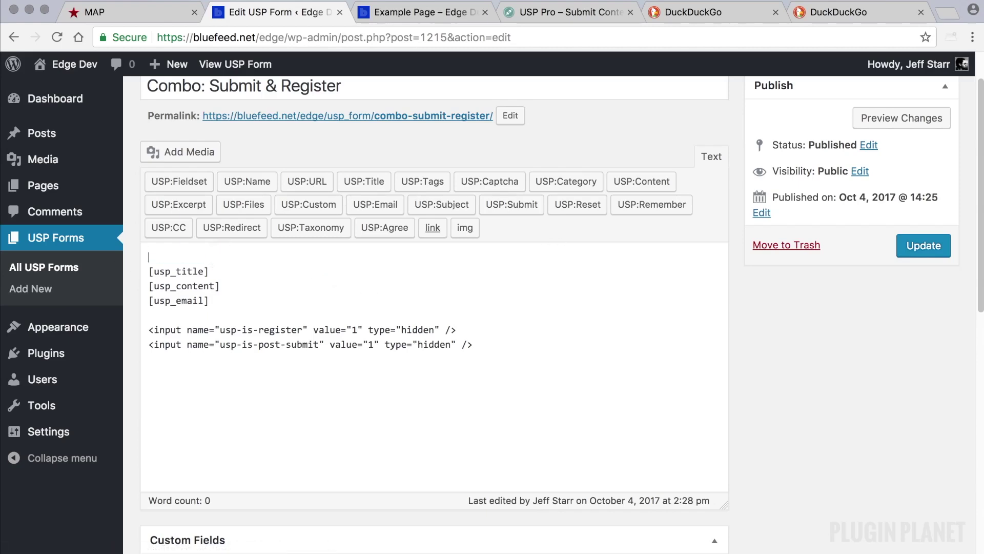
- Insert a new Name field with label 'Name' and placeholder 'Name'
{"action": "left_click", "coordinate": [248, 181]}
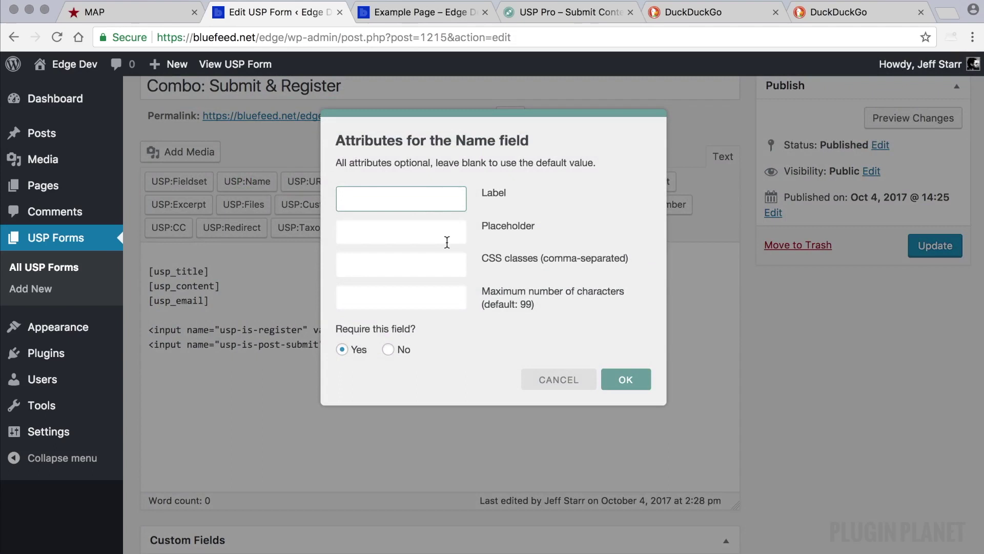
{"action": "type", "text": "Name"}
{"action": "key", "text": "Tab"}
{"action": "type", "text": "Nam"}
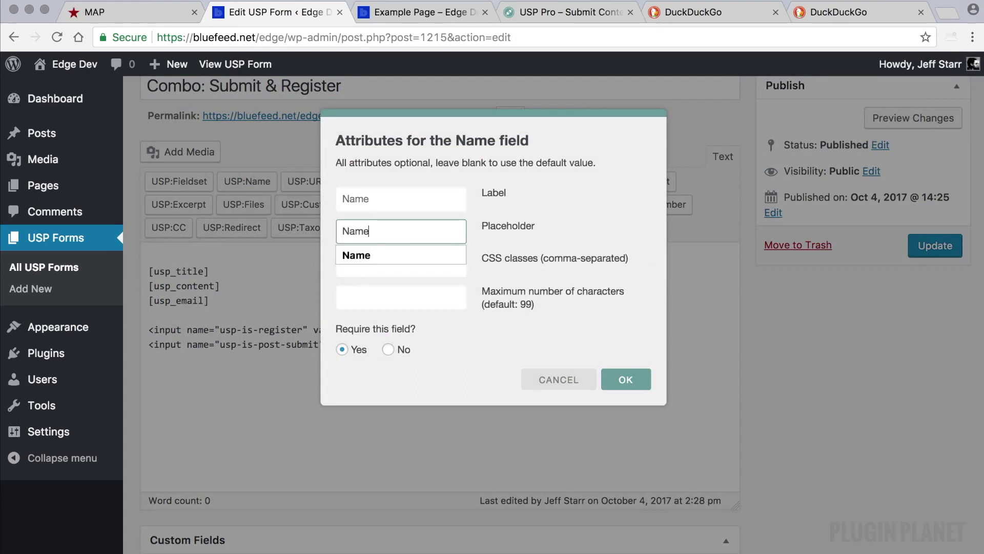
{"action": "left_click", "coordinate": [422, 255]}
{"action": "left_click", "coordinate": [414, 268]}
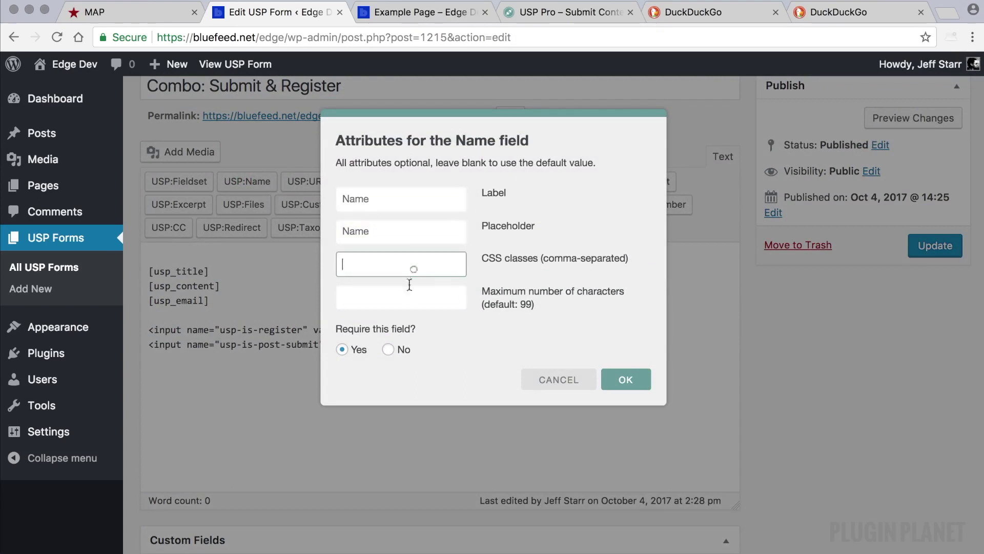
{"action": "left_click", "coordinate": [626, 380]}
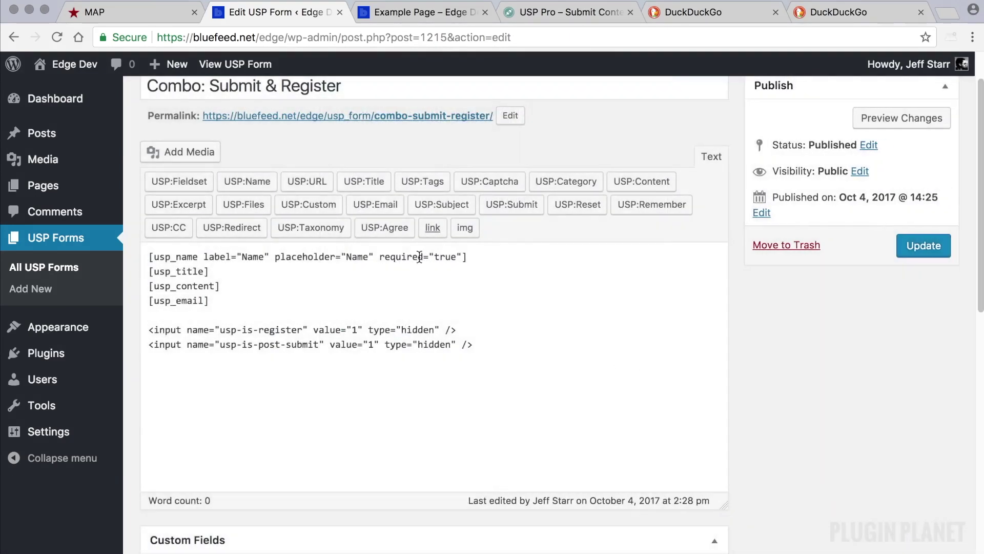
- Strip the inserted name field's attributes, leaving a bare [usp_name]
{"action": "left_click_drag", "start_coordinate": [468, 257], "coordinate": [341, 257]}
{"action": "left_click", "coordinate": [464, 258]}
{"action": "left_click_drag", "start_coordinate": [465, 258], "coordinate": [206, 257]}
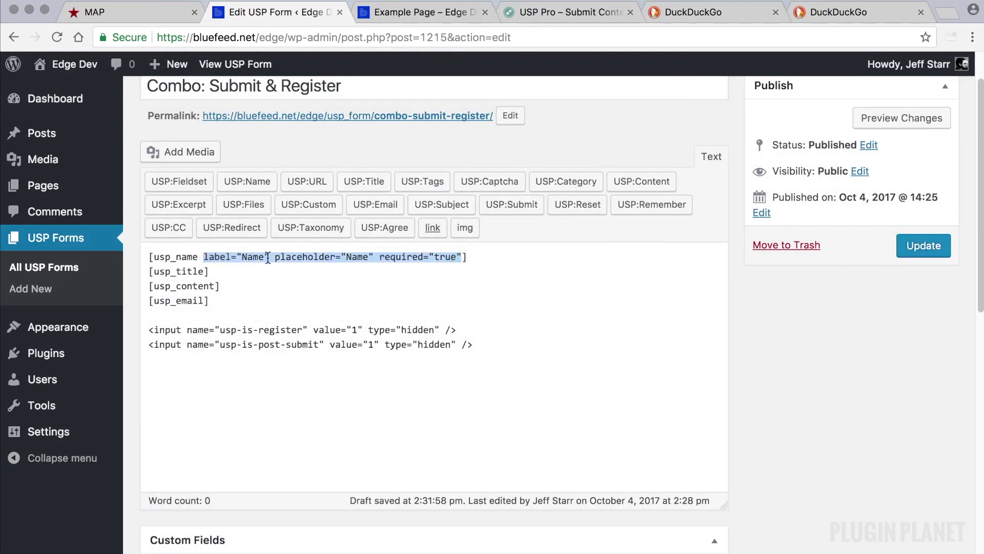
{"action": "key", "text": "BackSpace"}
{"action": "scroll", "coordinate": [221, 256], "scroll_direction": "down", "scroll_amount": 1}
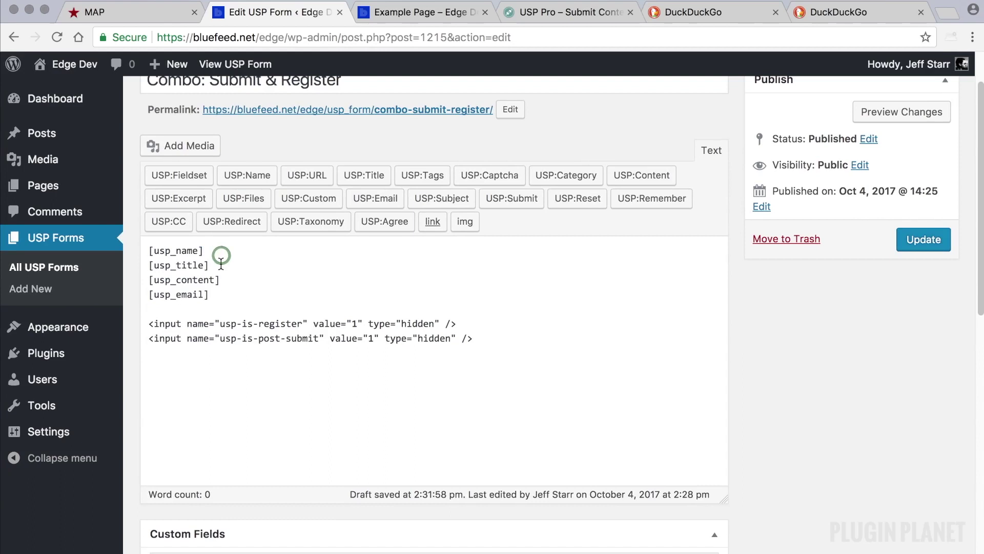
{"action": "left_click", "coordinate": [222, 295]}
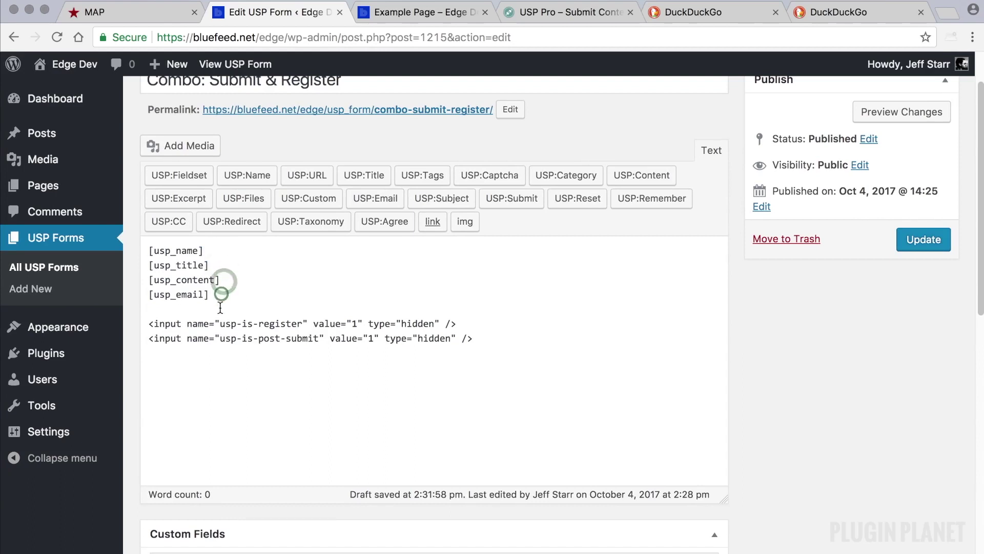
{"action": "left_click", "coordinate": [221, 307]}
{"action": "scroll", "coordinate": [256, 303], "scroll_direction": "up", "scroll_amount": 1}
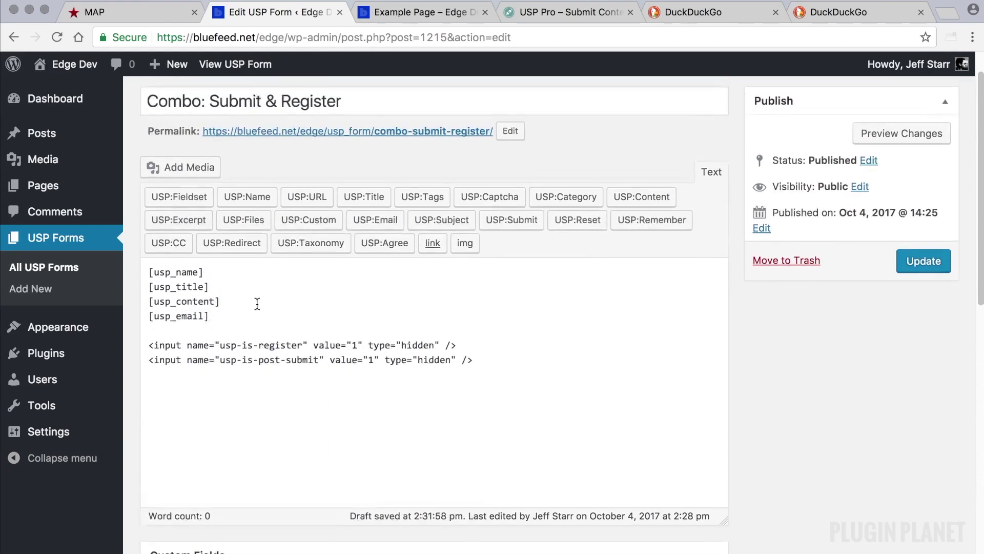
- Browse the Plugin Planet USP Pro Shortcodes table of field attributes
{"action": "left_click", "coordinate": [578, 11]}
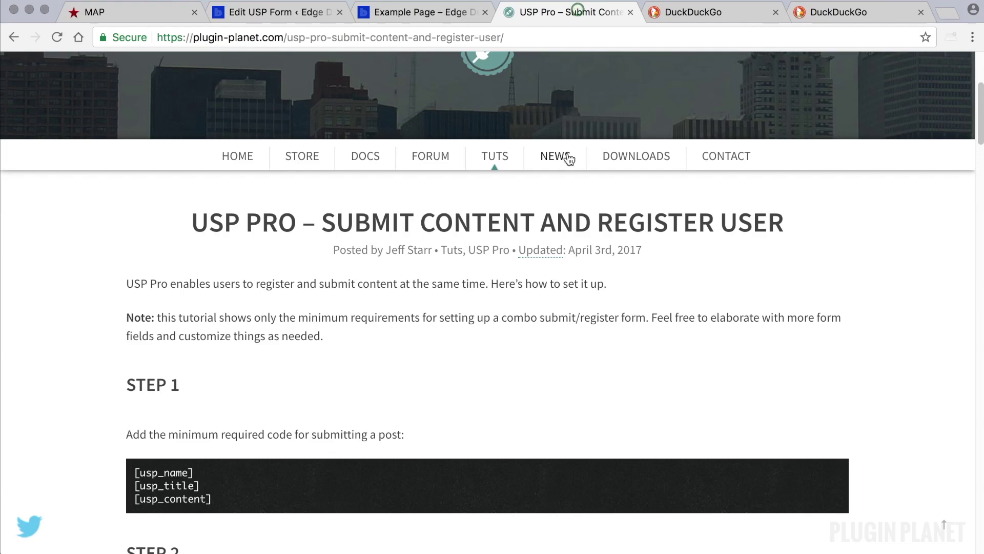
{"action": "left_click", "coordinate": [496, 157]}
{"action": "scroll", "coordinate": [653, 398], "scroll_direction": "down", "scroll_amount": 10}
{"action": "scroll", "coordinate": [652, 398], "scroll_direction": "down", "scroll_amount": 15}
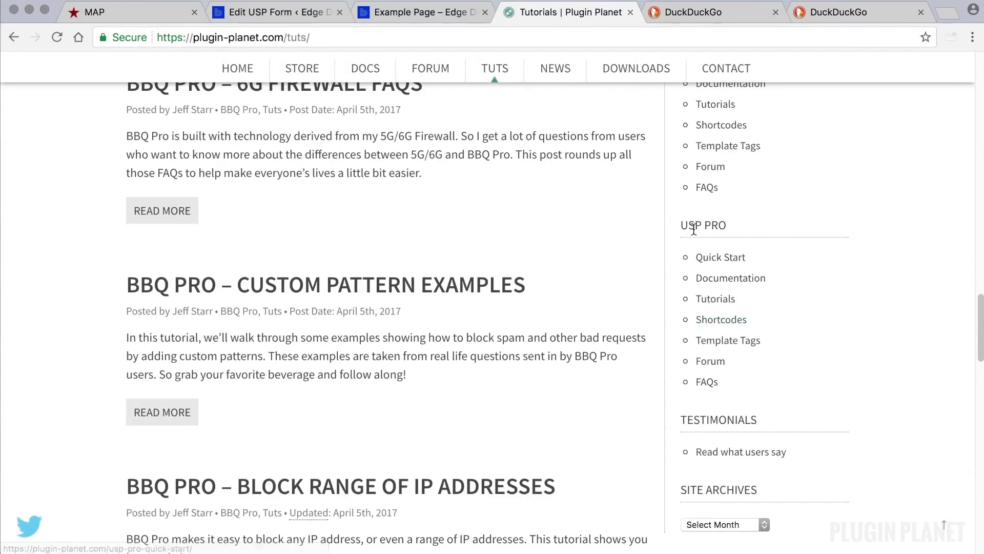
{"action": "triple_click", "coordinate": [719, 224]}
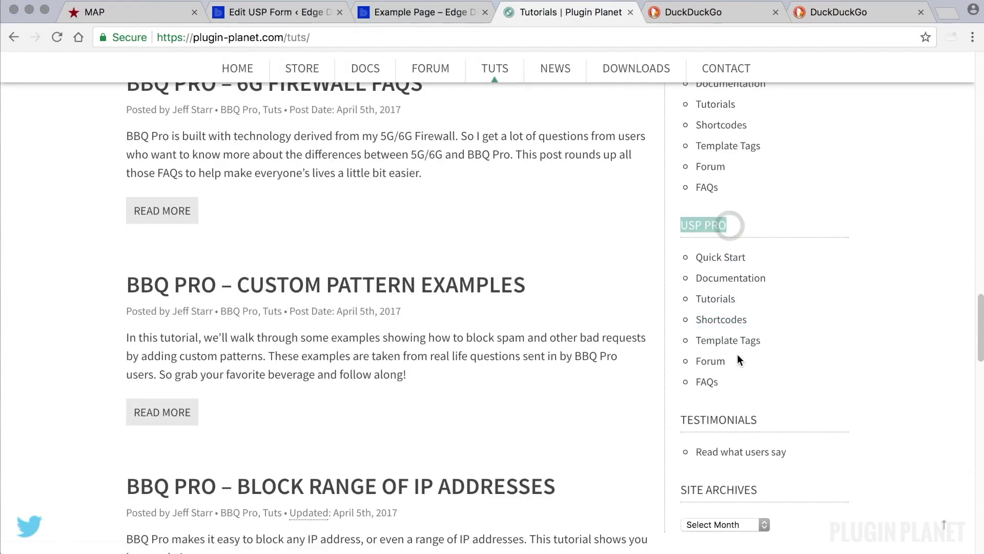
{"action": "scroll", "coordinate": [695, 323], "scroll_direction": "down", "scroll_amount": 7}
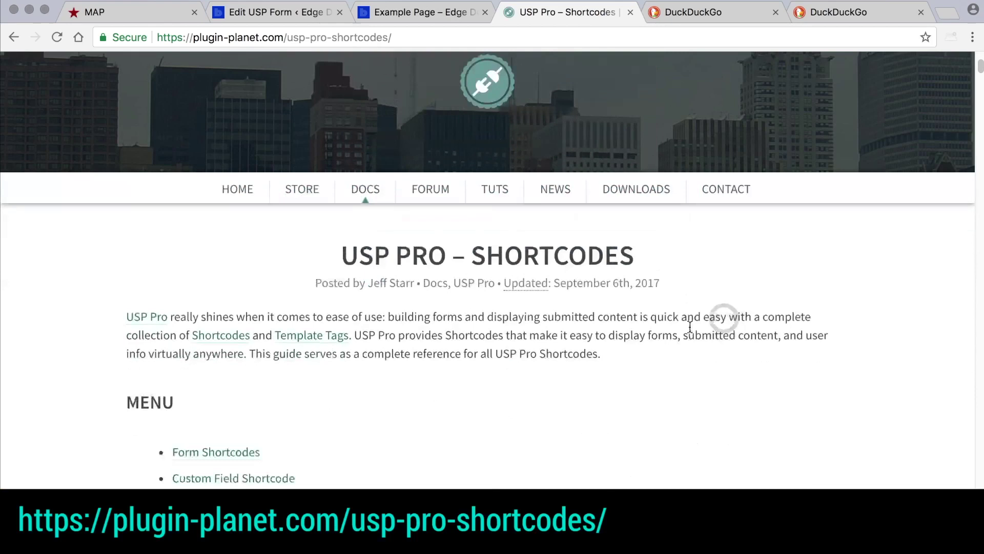
{"action": "scroll", "coordinate": [690, 332], "scroll_direction": "down", "scroll_amount": 15}
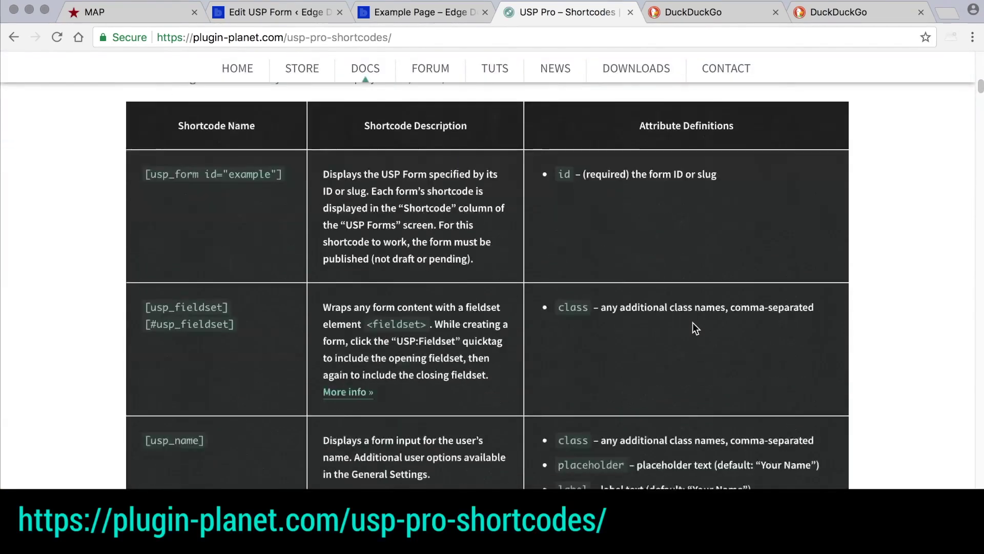
{"action": "scroll", "coordinate": [693, 323], "scroll_direction": "down", "scroll_amount": 15}
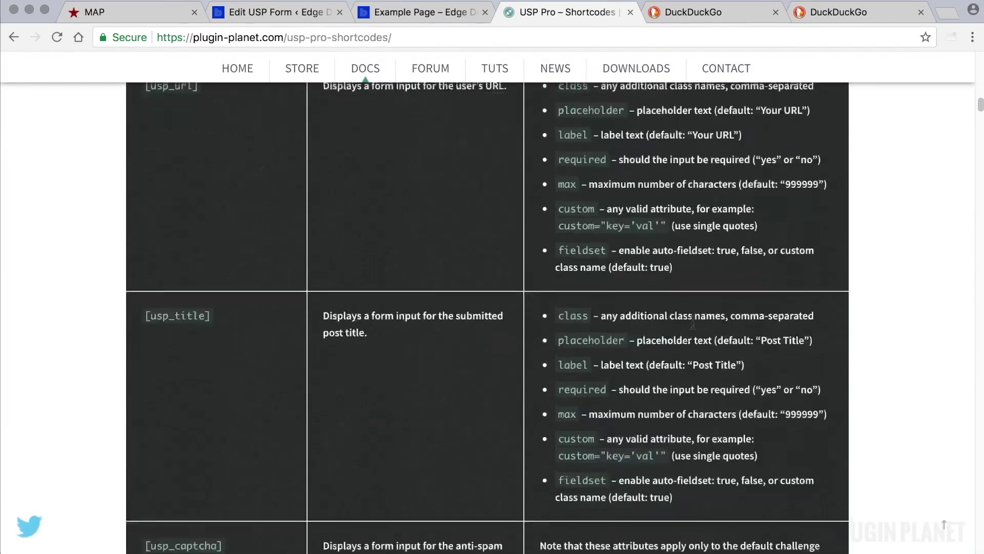
{"action": "scroll", "coordinate": [693, 323], "scroll_direction": "down", "scroll_amount": 5}
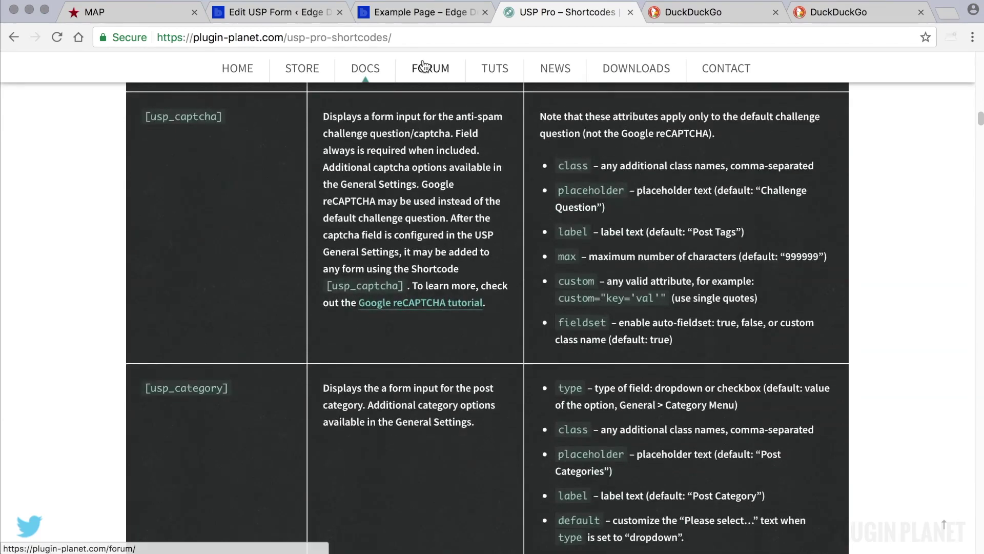
{"action": "left_click", "coordinate": [423, 11]}
- Update the Combo: Submit & Register form and go to the Users list
{"action": "left_click", "coordinate": [304, 16]}
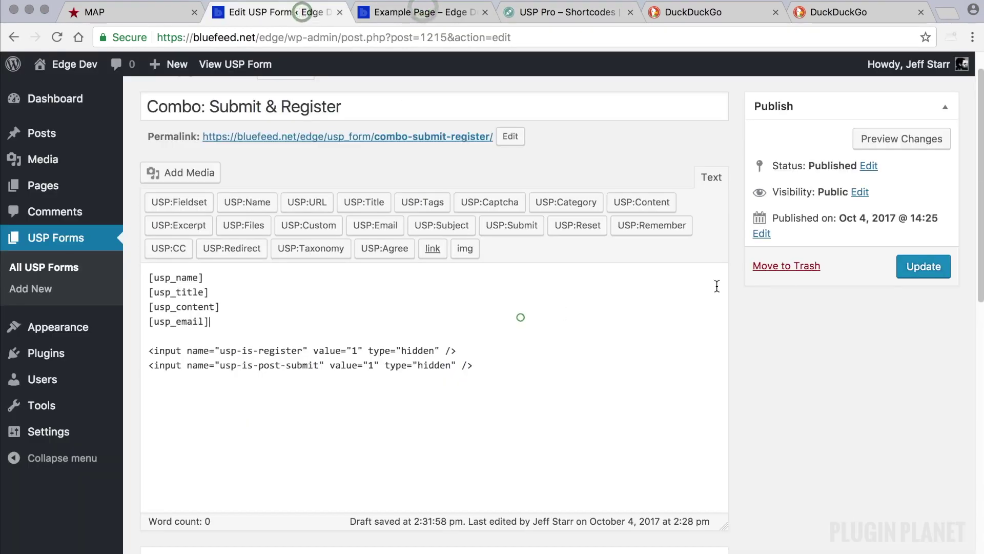
{"action": "left_click", "coordinate": [923, 265]}
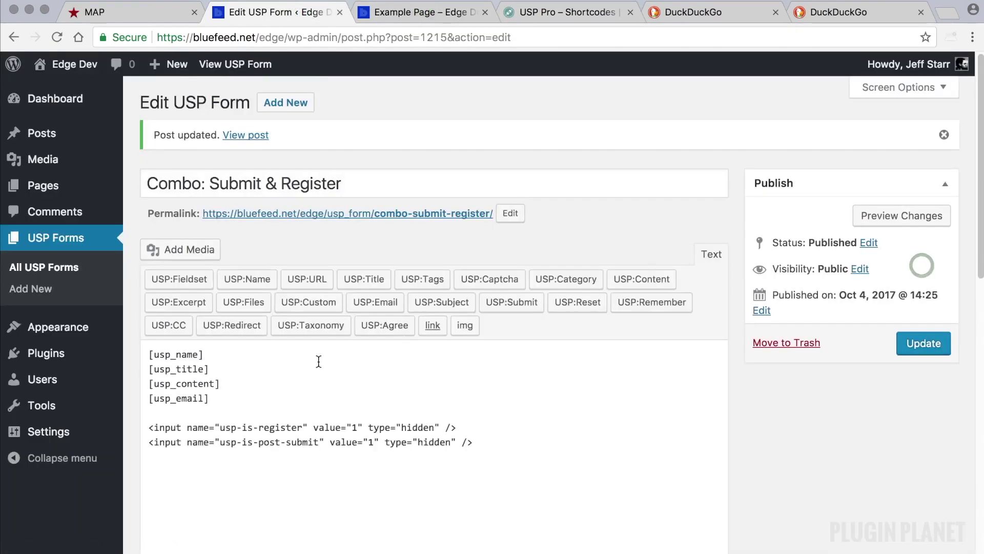
{"action": "scroll", "coordinate": [324, 359], "scroll_direction": "down", "scroll_amount": 1}
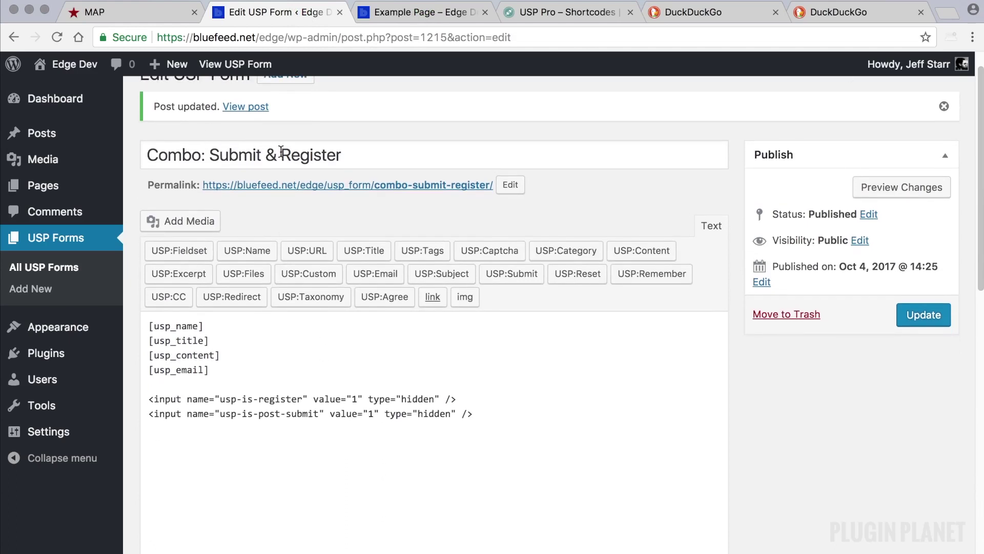
{"action": "left_click", "coordinate": [357, 157]}
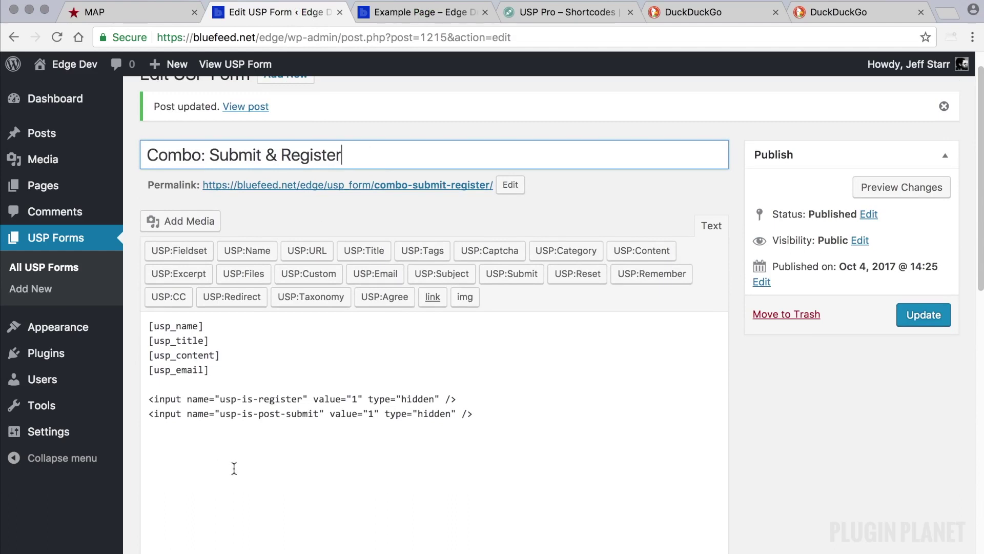
{"action": "left_click", "coordinate": [24, 380]}
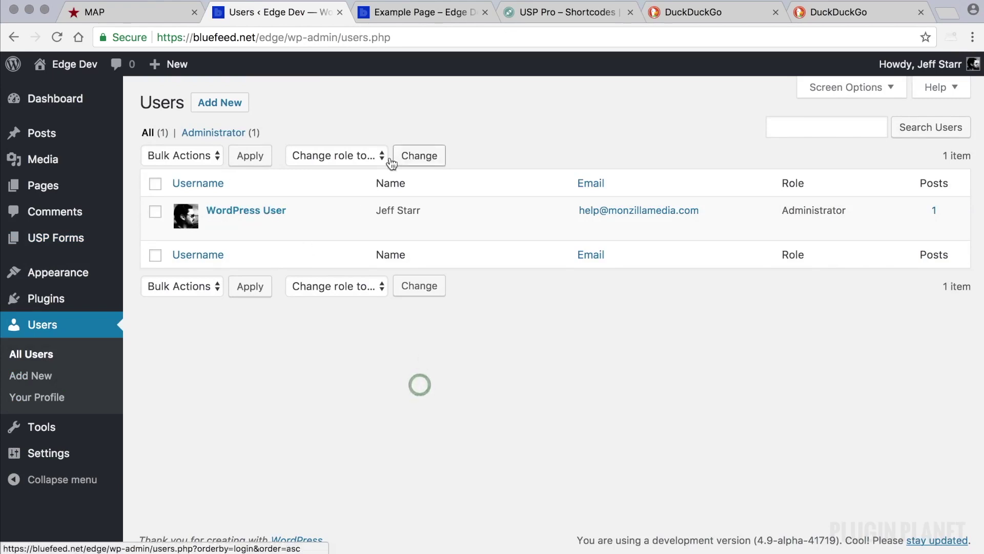
- Reload the Example Page form and check the Your Name and Email Address fields
{"action": "left_click", "coordinate": [416, 10]}
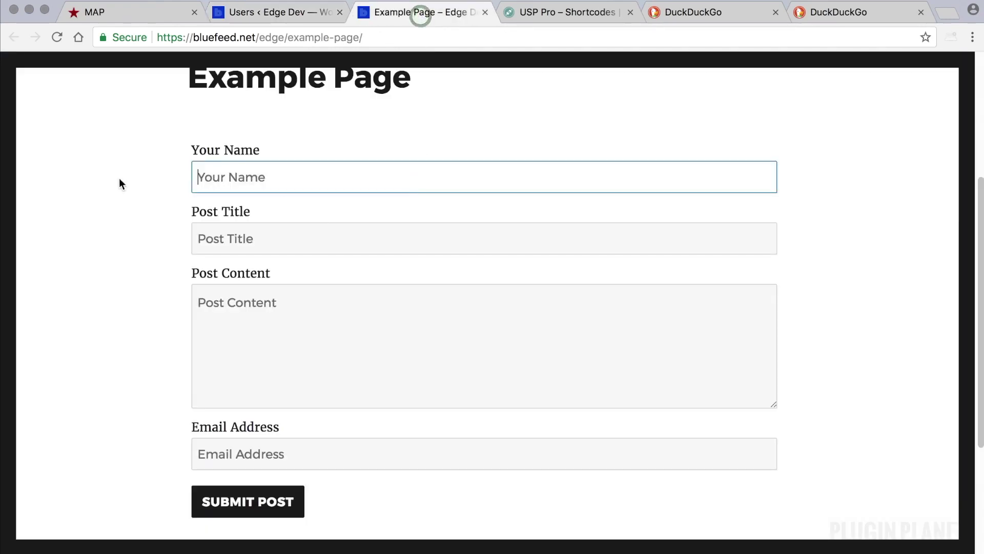
{"action": "left_click", "coordinate": [56, 37]}
{"action": "triple_click", "coordinate": [330, 183]}
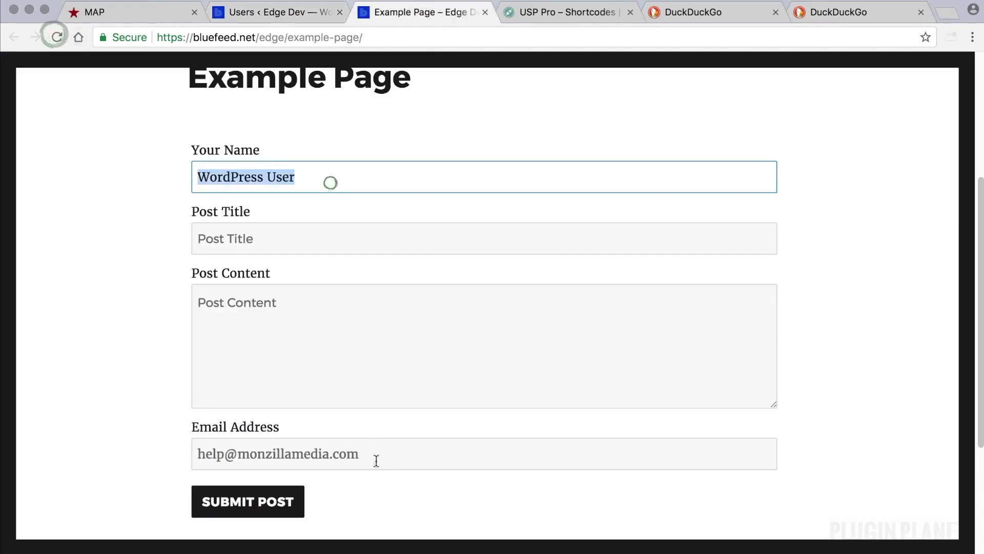
{"action": "left_click_drag", "start_coordinate": [378, 460], "coordinate": [195, 438]}
- Review the Users list, which holds only the administrator account
{"action": "left_click", "coordinate": [258, 12]}
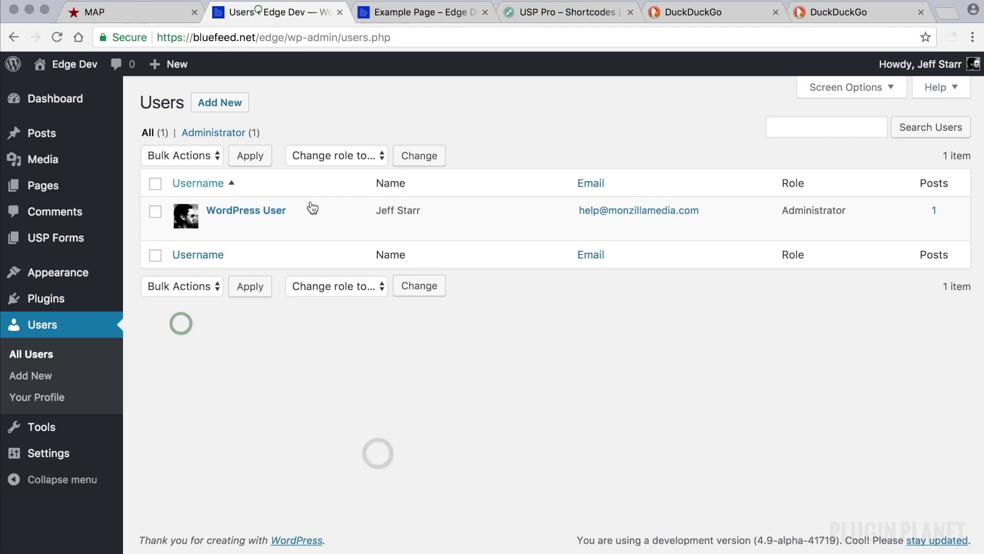
{"action": "left_click_drag", "start_coordinate": [305, 210], "coordinate": [206, 211]}
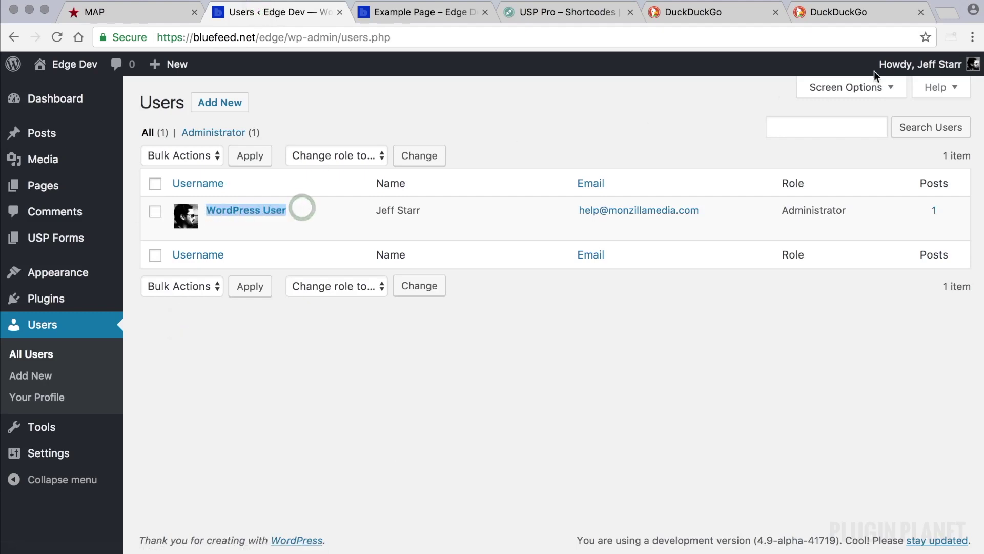
{"action": "mouse_move", "coordinate": [876, 67]}
{"action": "left_click", "coordinate": [639, 125]}
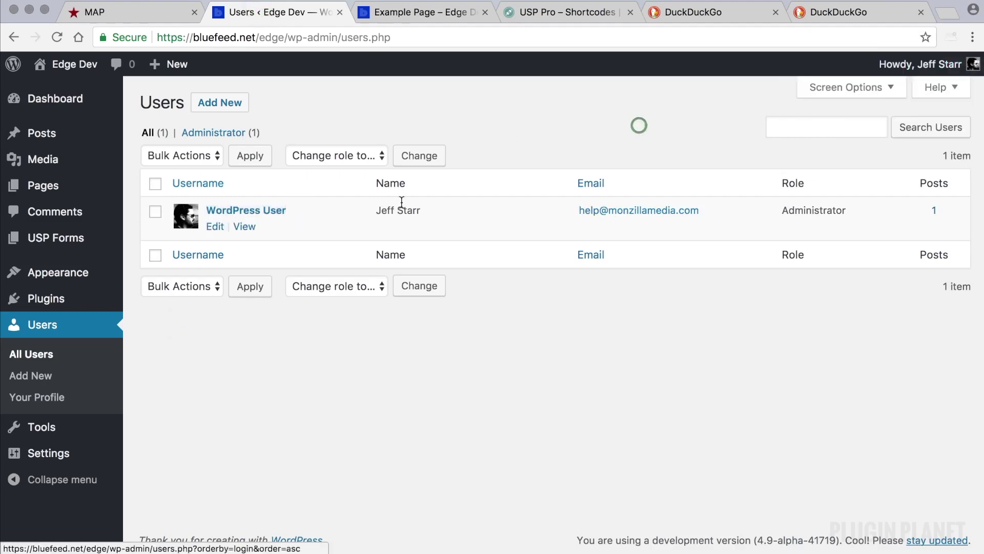
{"action": "left_click", "coordinate": [599, 362]}
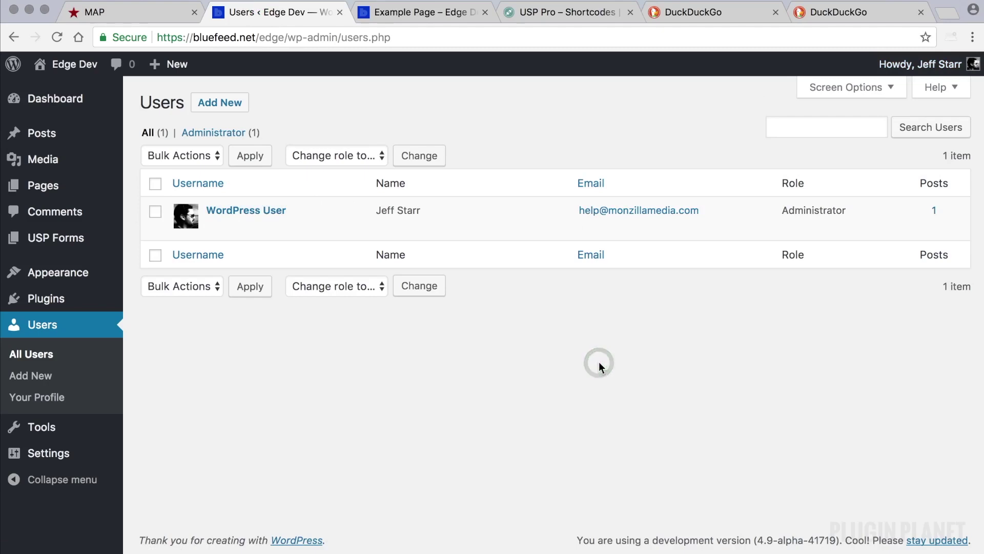
{"action": "left_click", "coordinate": [594, 364]}
{"action": "left_click", "coordinate": [529, 366]}
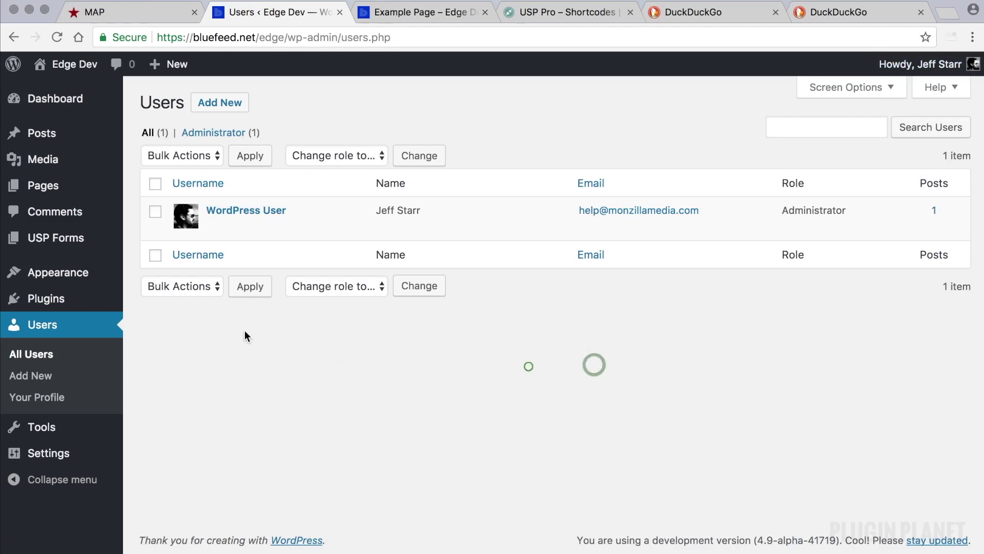
- Look through the Posts list, then revisit the Users list and Example Page form
{"action": "left_click", "coordinate": [58, 133]}
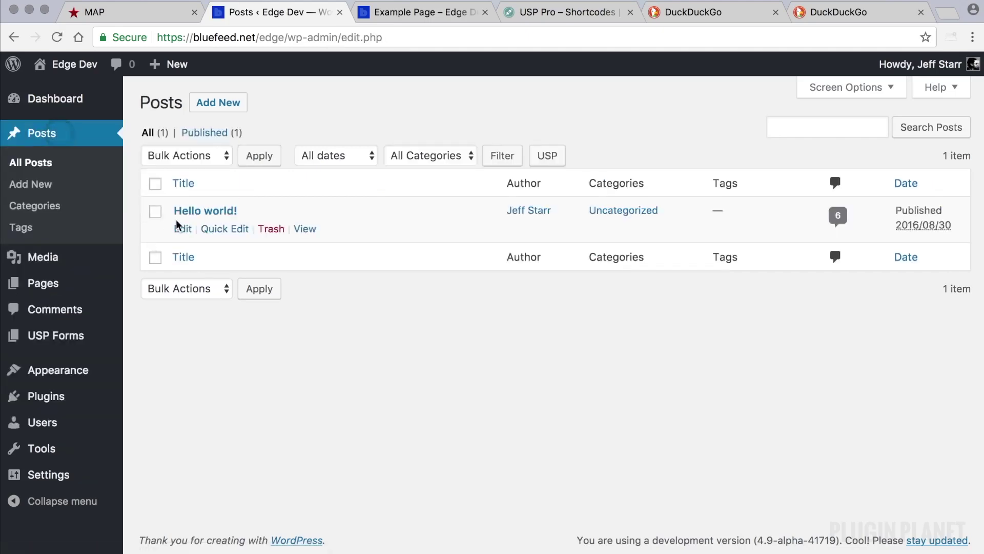
{"action": "left_click", "coordinate": [305, 350]}
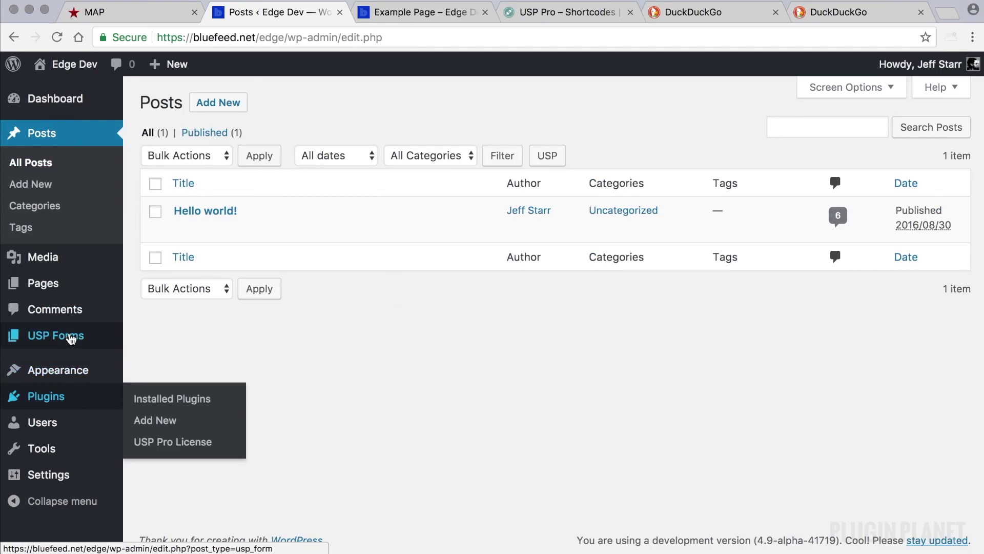
{"action": "left_click", "coordinate": [63, 422]}
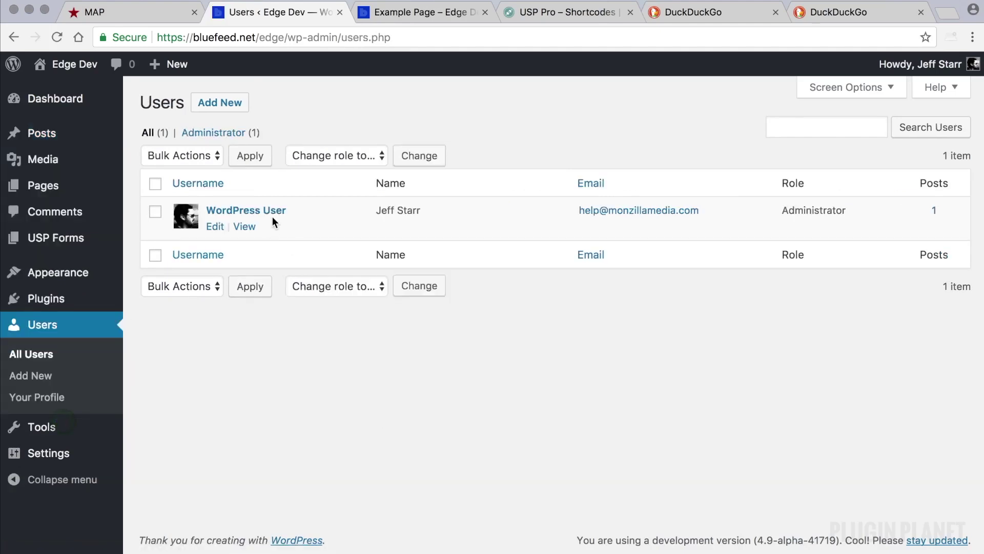
{"action": "left_click", "coordinate": [313, 129]}
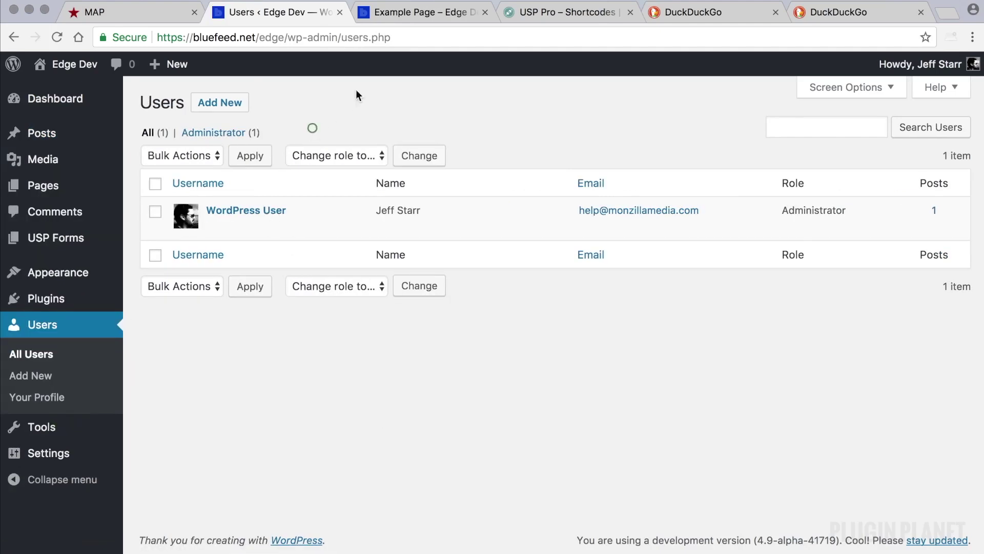
{"action": "left_click", "coordinate": [406, 15]}
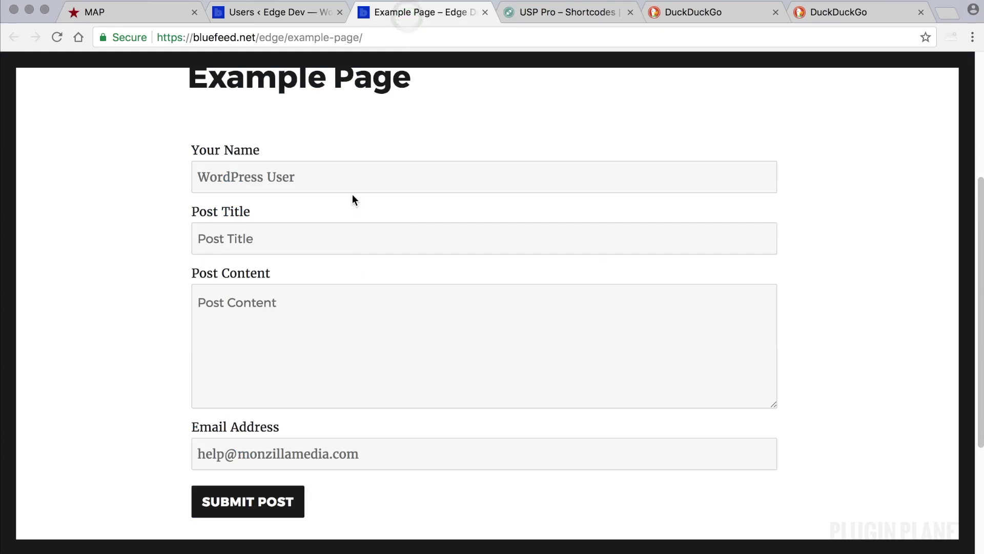
{"action": "scroll", "coordinate": [344, 232], "scroll_direction": "up", "scroll_amount": 1}
{"action": "scroll", "coordinate": [324, 351], "scroll_direction": "down", "scroll_amount": 1}
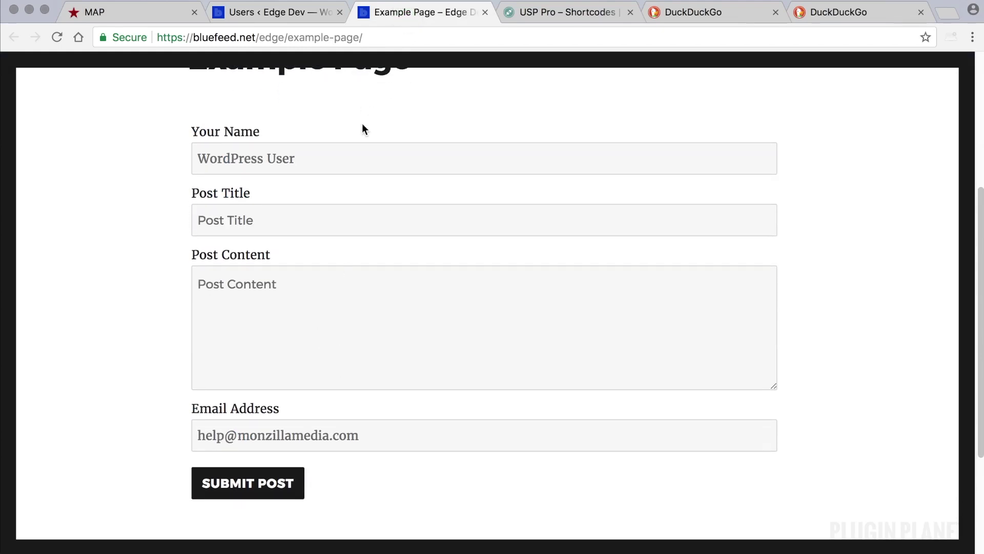
{"action": "left_click", "coordinate": [302, 12]}
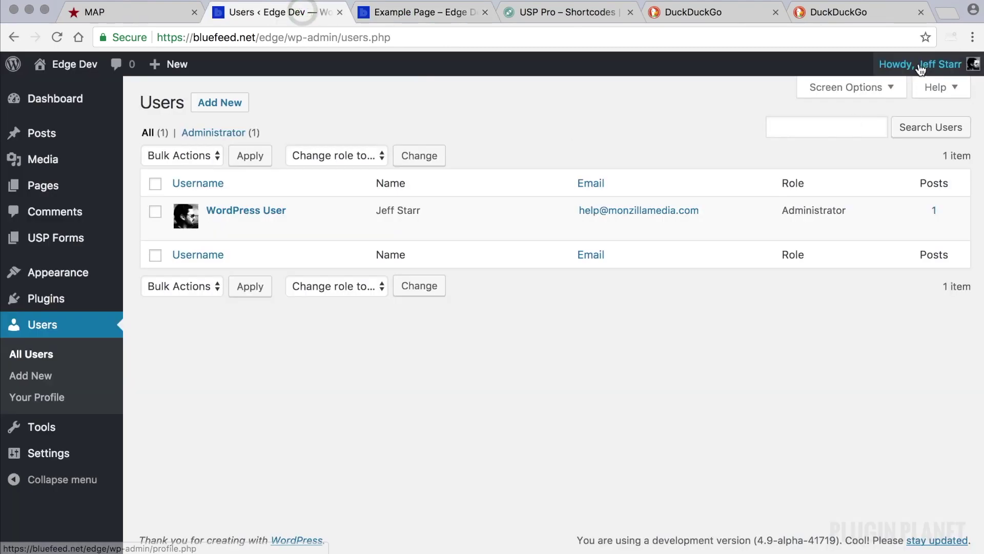
- Log out of the WordPress admin and reload the Example Page form as a visitor
{"action": "mouse_move", "coordinate": [923, 64]}
{"action": "left_click", "coordinate": [857, 214]}
{"action": "left_click", "coordinate": [678, 159]}
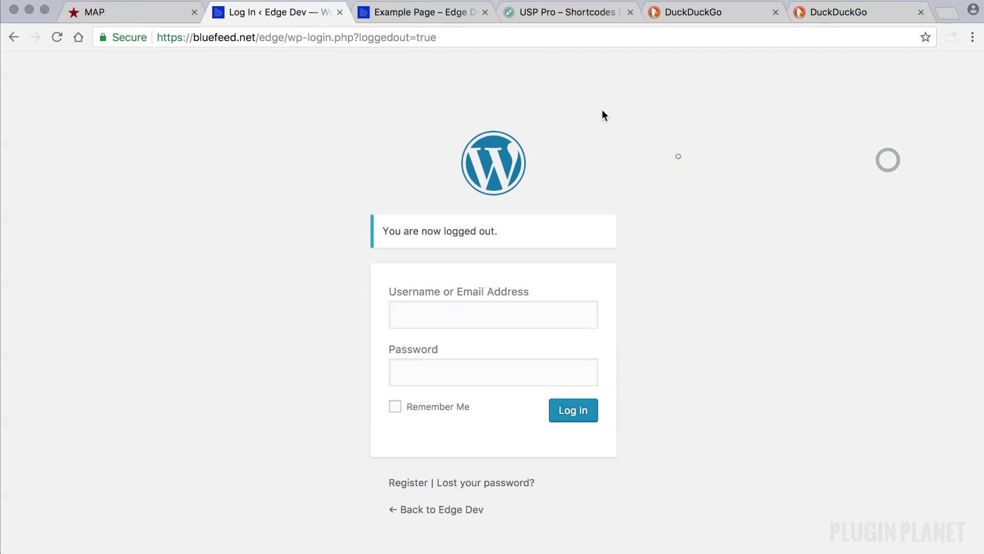
{"action": "left_click", "coordinate": [431, 12]}
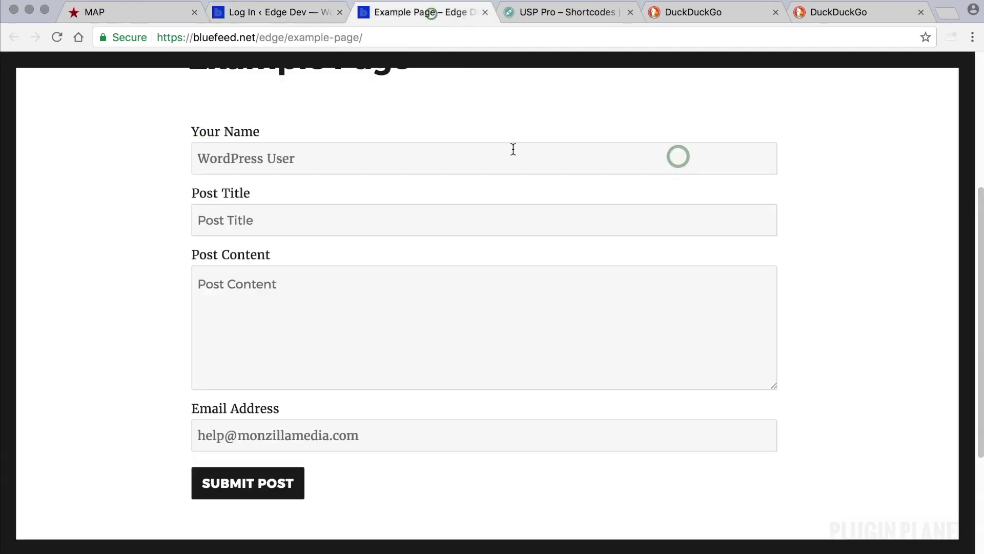
{"action": "left_click", "coordinate": [58, 37]}
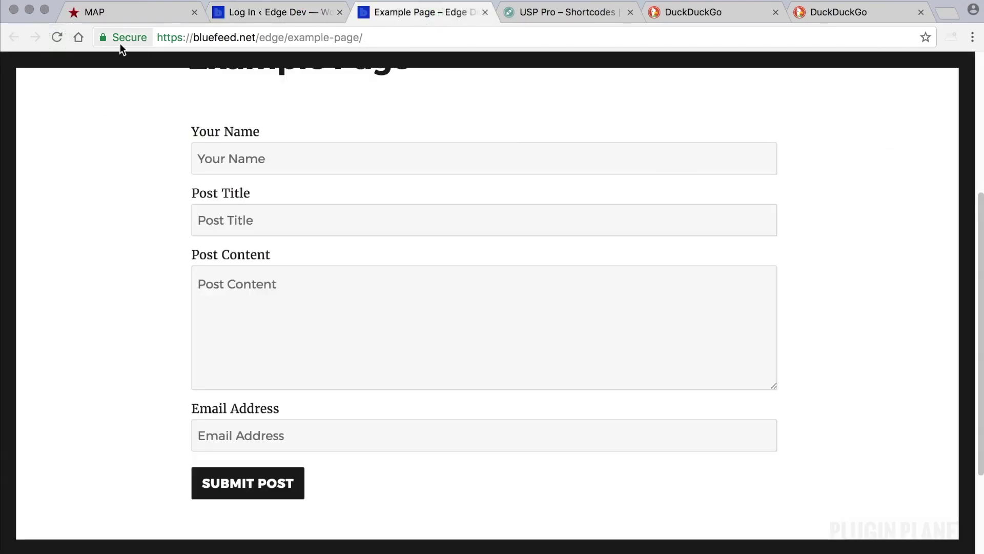
- Fill Your Name with Test User and Email Address with the example address
{"action": "left_click", "coordinate": [280, 159]}
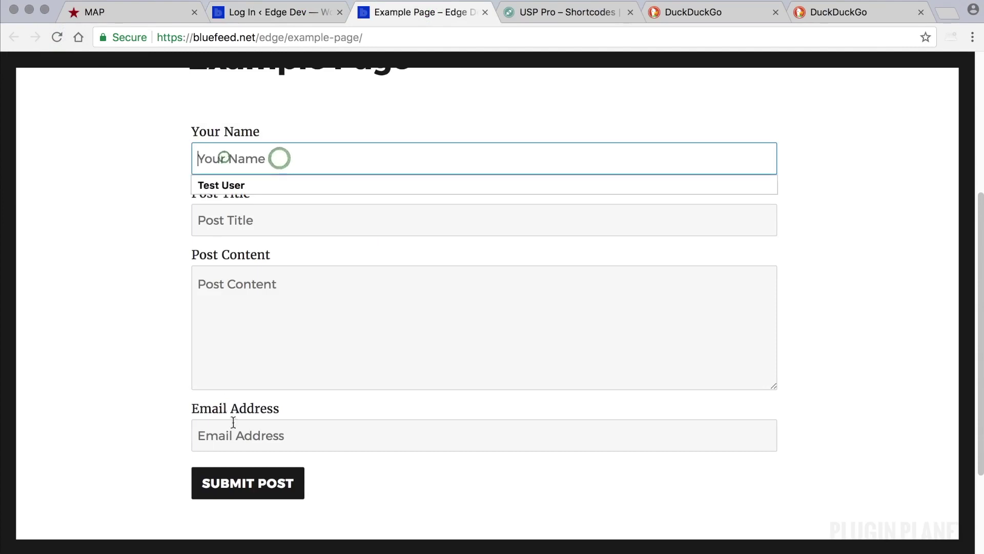
{"action": "left_click", "coordinate": [242, 436]}
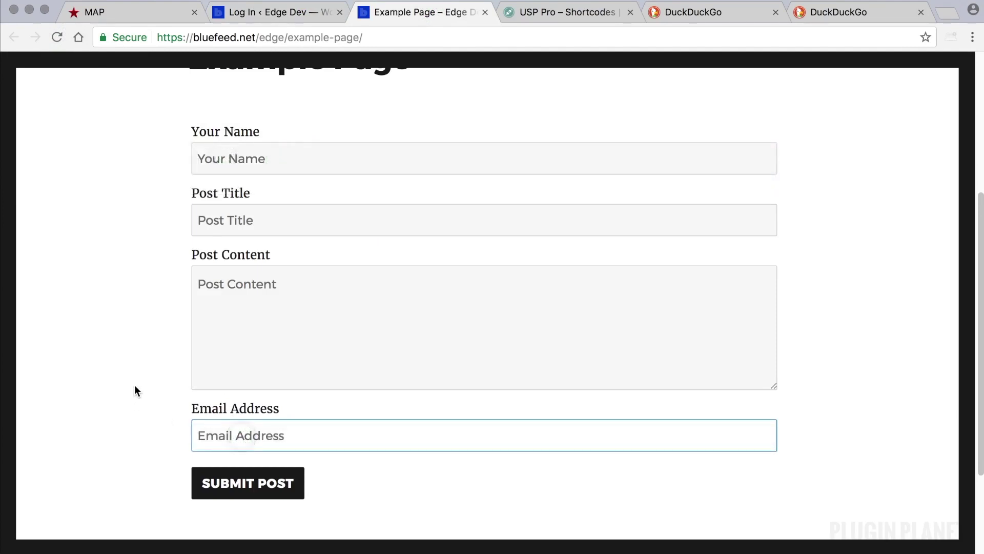
{"action": "left_click", "coordinate": [254, 158]}
{"action": "left_click", "coordinate": [111, 177]}
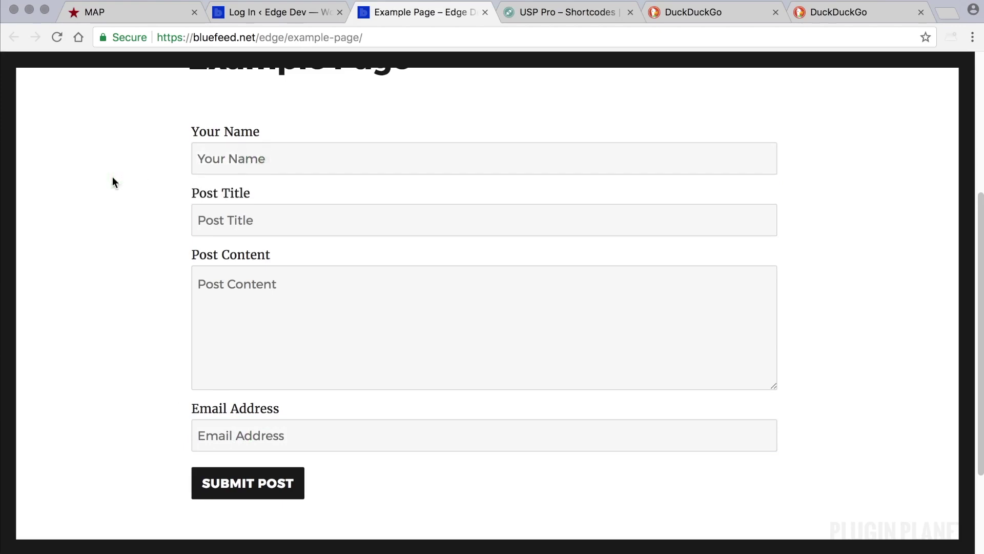
{"action": "left_click", "coordinate": [219, 155]}
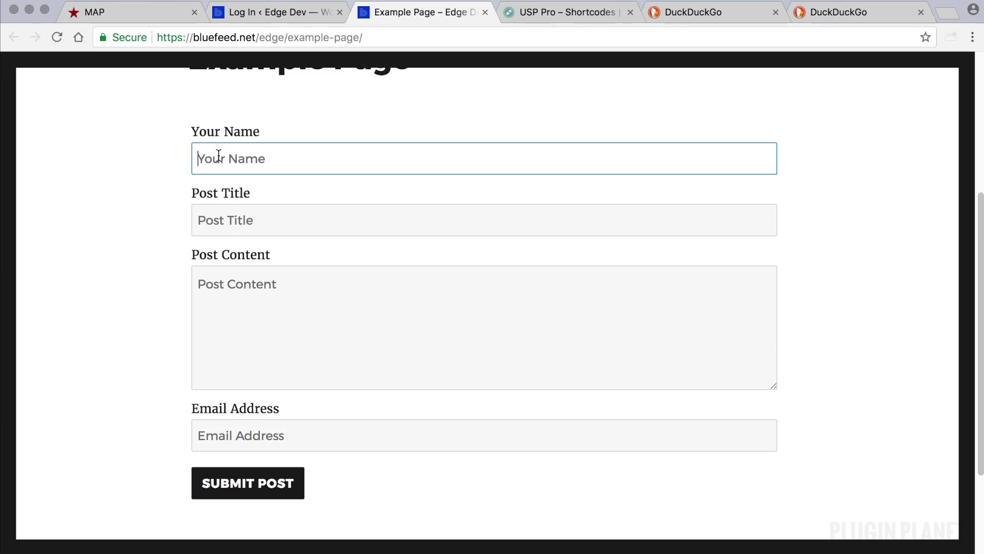
{"action": "type", "text": "Test"}
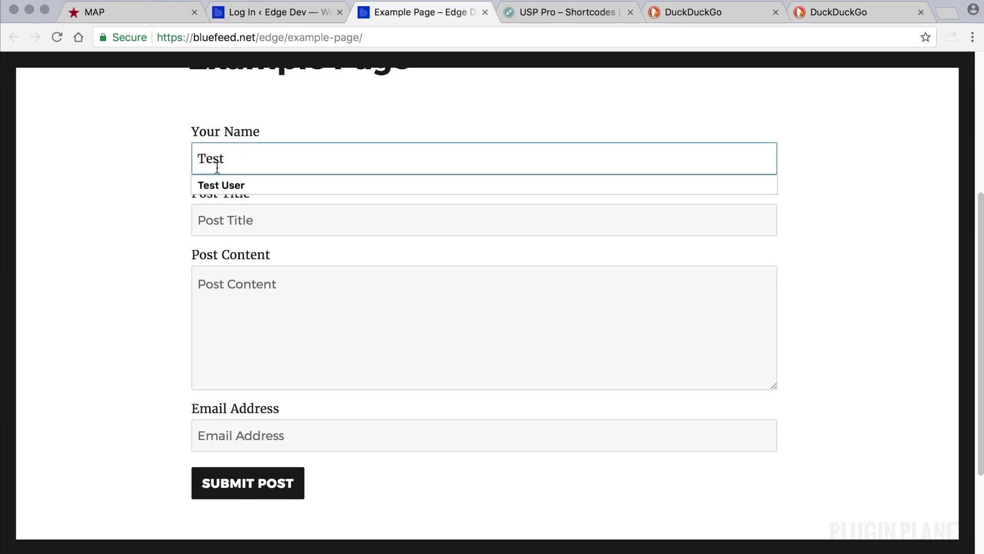
{"action": "left_click", "coordinate": [220, 185]}
{"action": "left_click", "coordinate": [258, 441]}
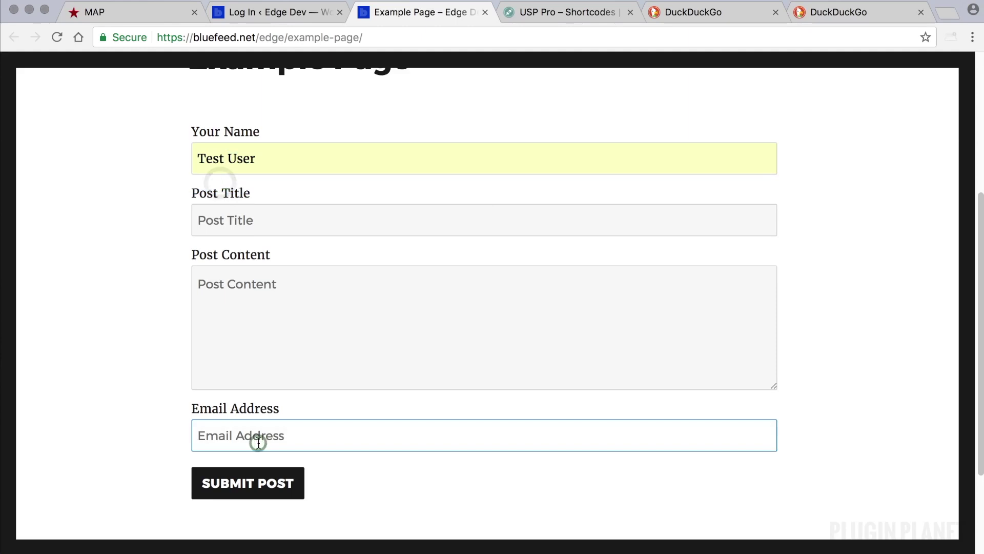
{"action": "type", "text": "email@example.com"}
{"action": "left_click", "coordinate": [256, 464]}
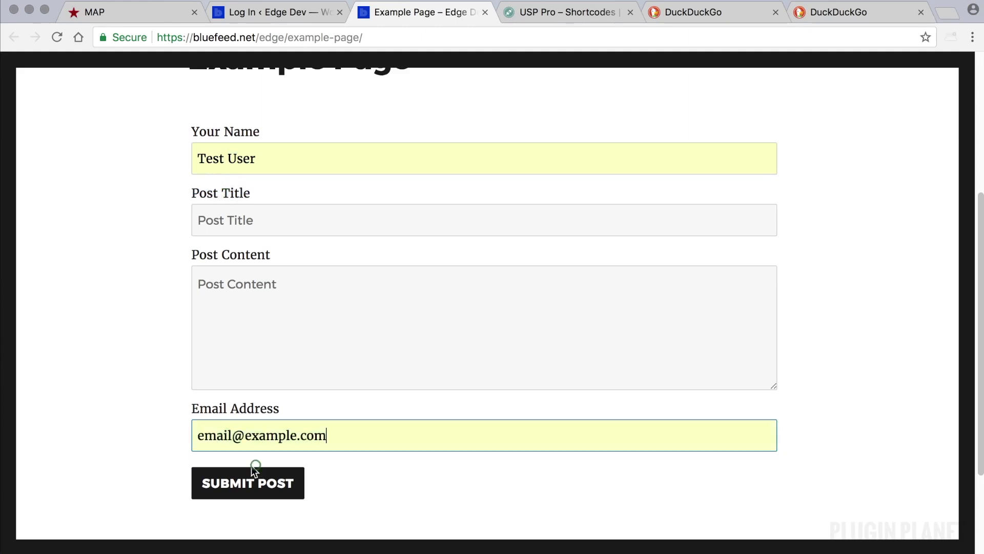
- Enter Post Title 'Test Post' and sample Lorem ipsum text in Post Content
{"action": "left_click", "coordinate": [256, 219]}
{"action": "type", "text": "Te"}
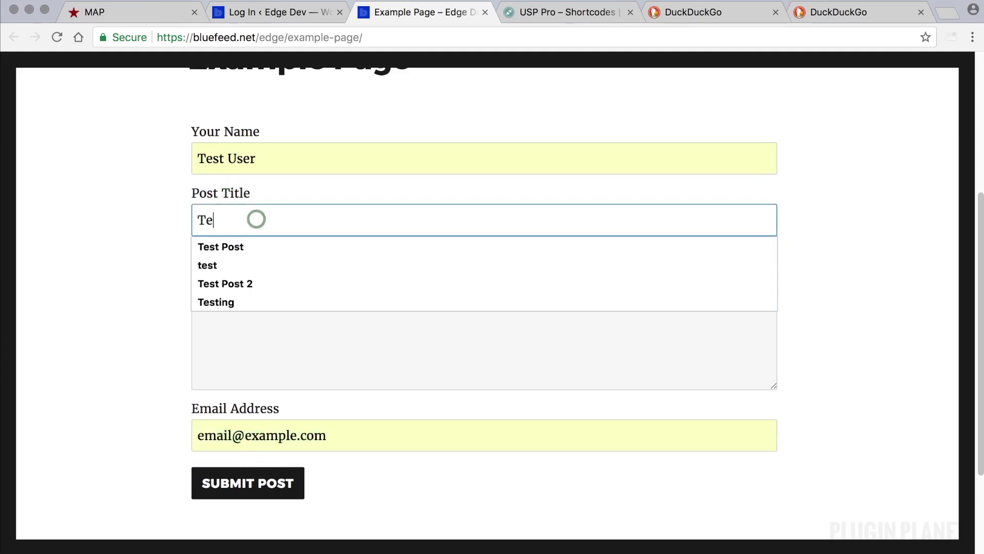
{"action": "type", "text": "st"}
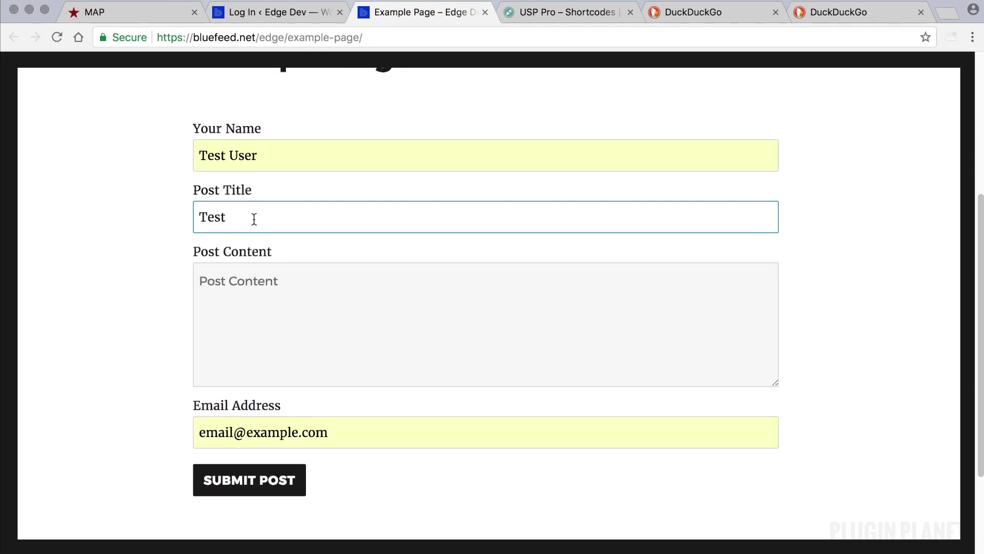
{"action": "left_click", "coordinate": [249, 245]}
{"action": "left_click", "coordinate": [257, 286]}
{"action": "type", "text": "Lo"}
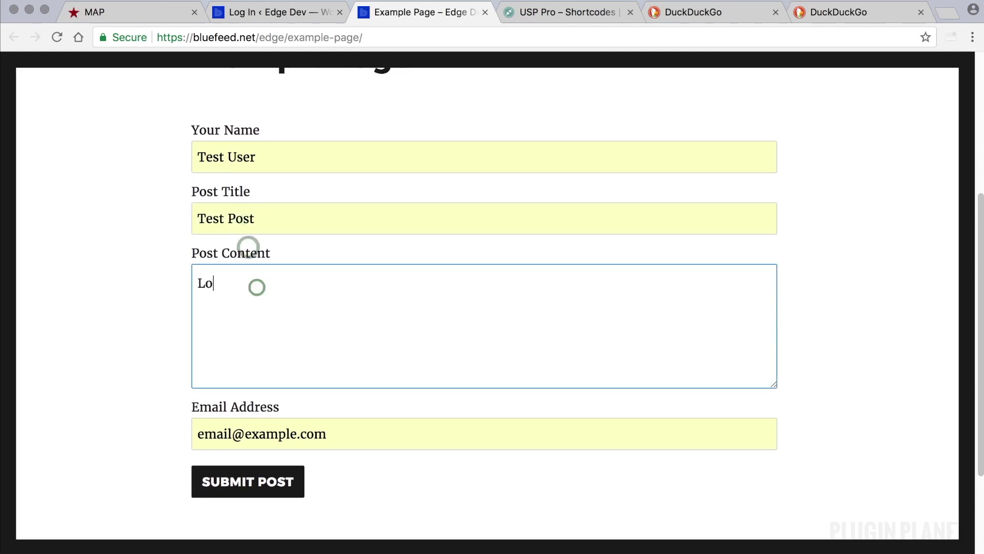
{"action": "type", "text": "rem ipsum.."}
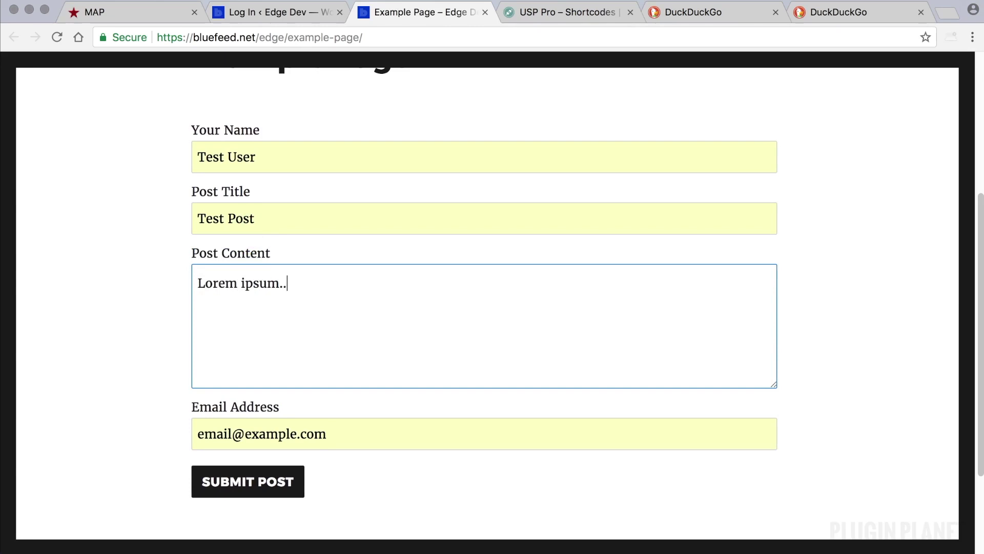
{"action": "left_click", "coordinate": [263, 213]}
{"action": "left_click_drag", "start_coordinate": [298, 286], "coordinate": [195, 277]}
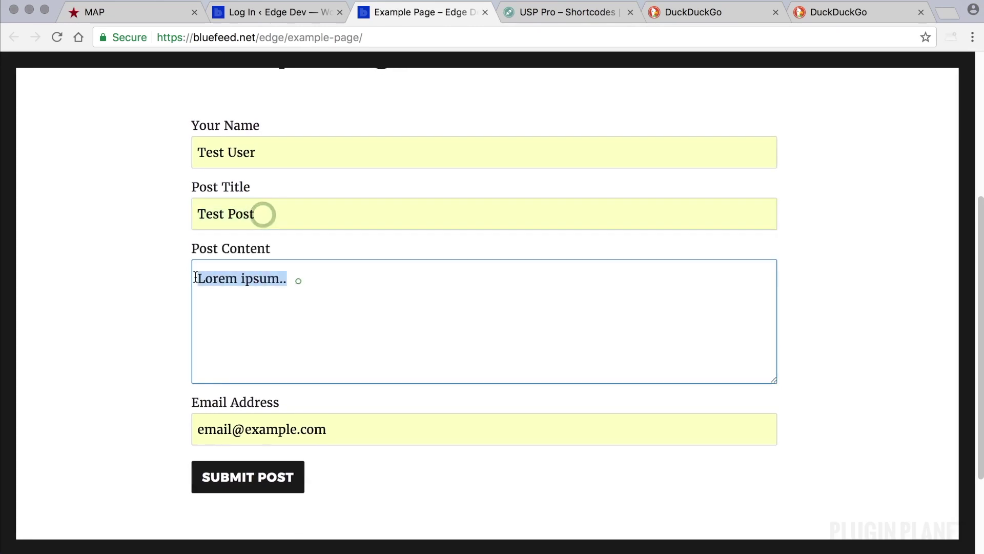
{"action": "key", "text": "BackSpace"}
{"action": "left_click", "coordinate": [58, 263]}
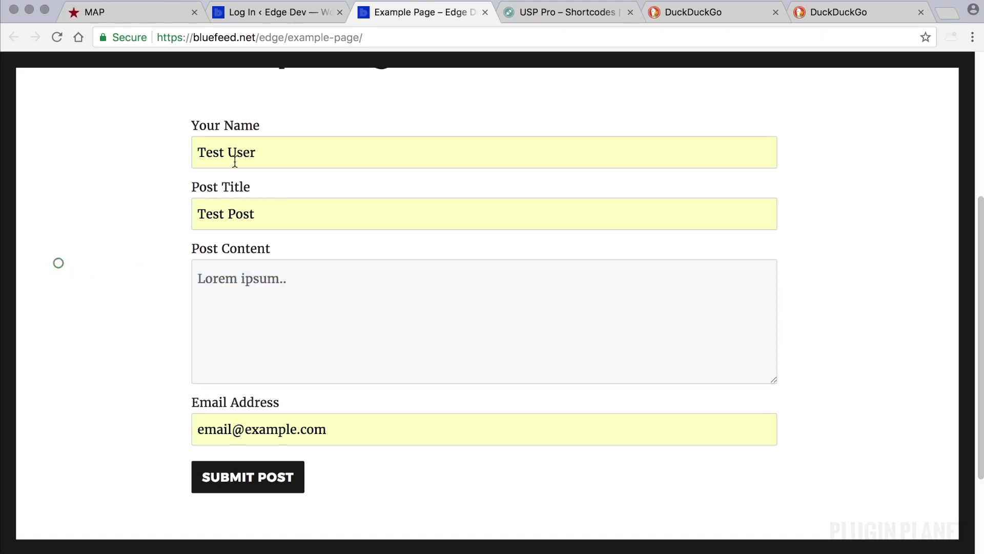
- Review the entered Test User name and email address in the form
{"action": "triple_click", "coordinate": [265, 153]}
{"action": "left_click", "coordinate": [147, 165]}
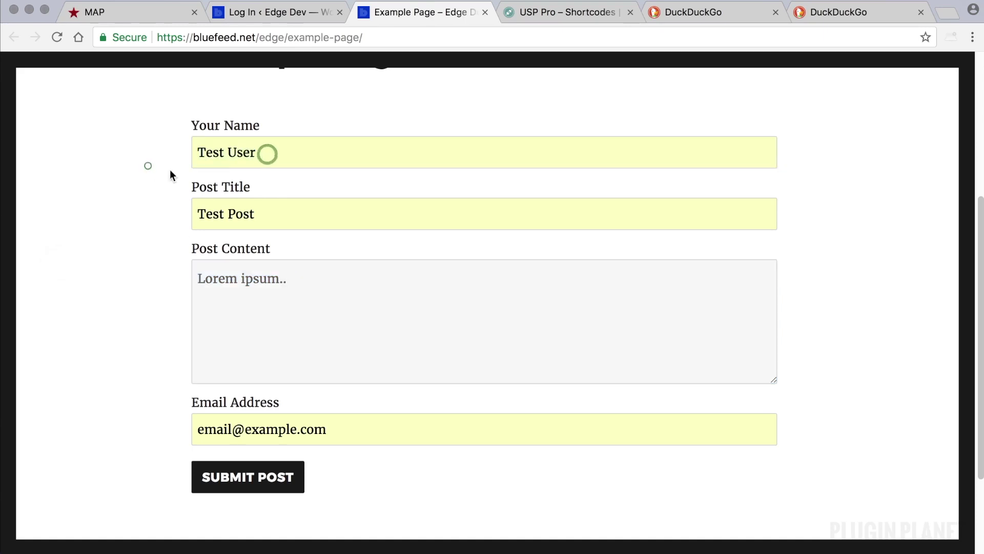
{"action": "triple_click", "coordinate": [270, 153]}
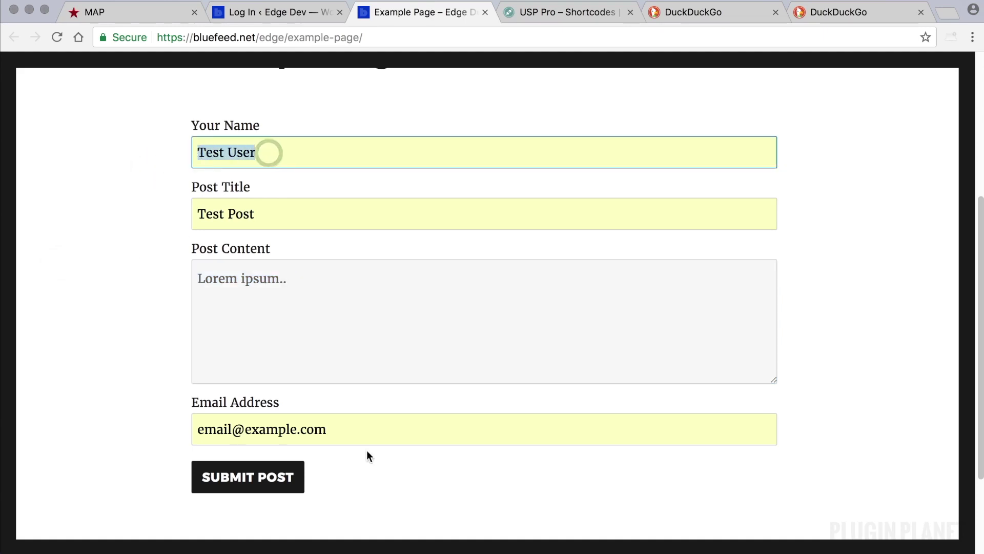
{"action": "left_click_drag", "start_coordinate": [341, 429], "coordinate": [188, 433]}
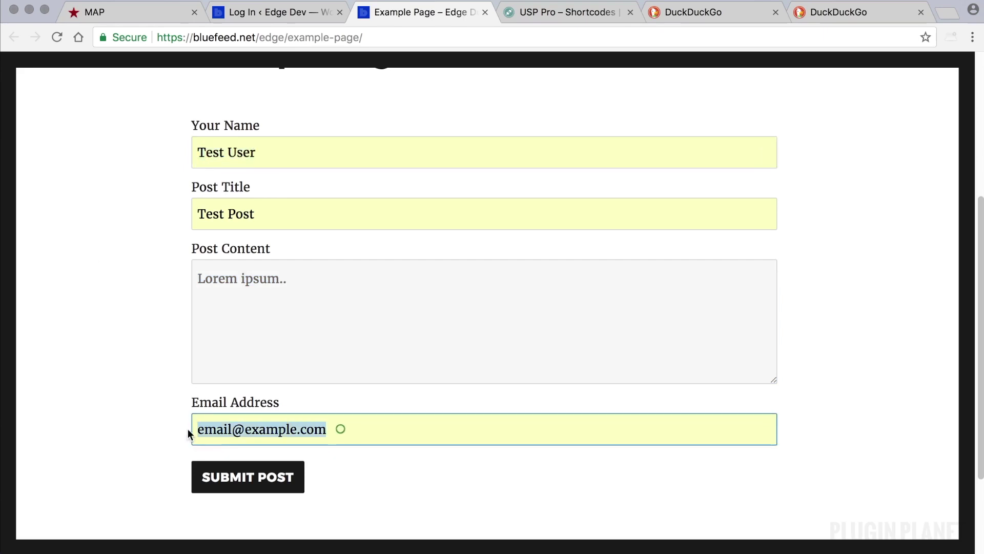
- Submit the form and verify the 'Registration successful' and 'Post Submission successful' messages
{"action": "left_click", "coordinate": [134, 417]}
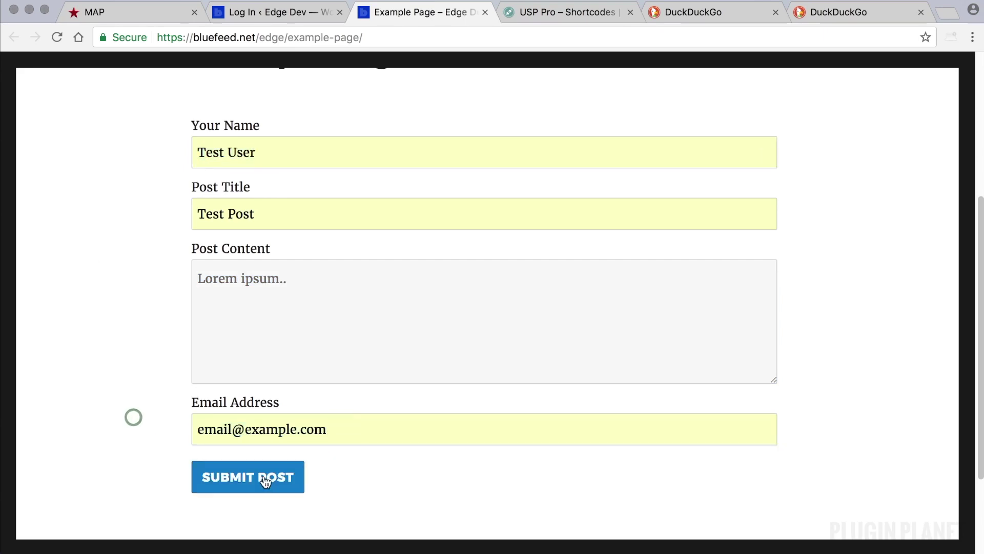
{"action": "left_click", "coordinate": [266, 479]}
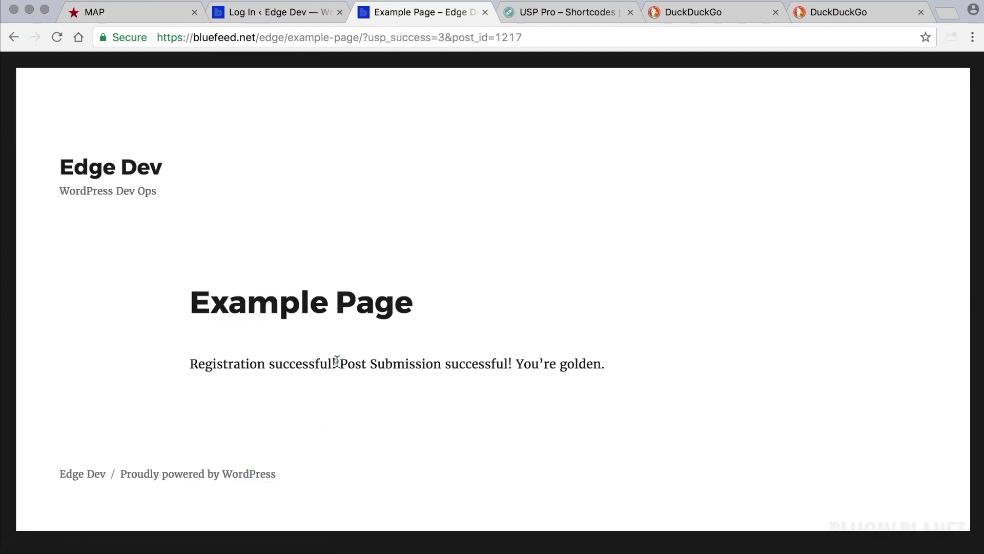
{"action": "left_click_drag", "start_coordinate": [335, 362], "coordinate": [189, 362]}
{"action": "left_click", "coordinate": [563, 388]}
{"action": "left_click_drag", "start_coordinate": [513, 363], "coordinate": [338, 363]}
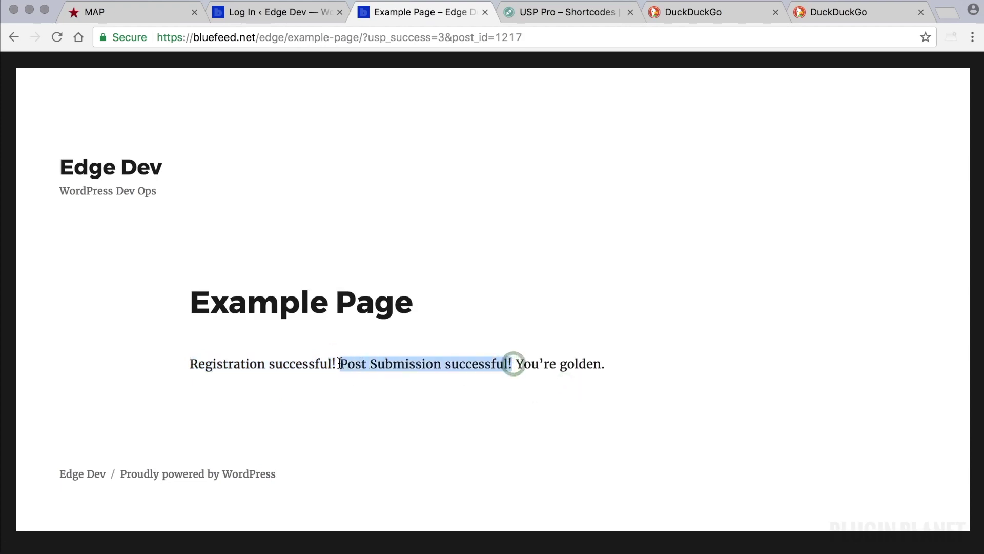
{"action": "left_click", "coordinate": [457, 251]}
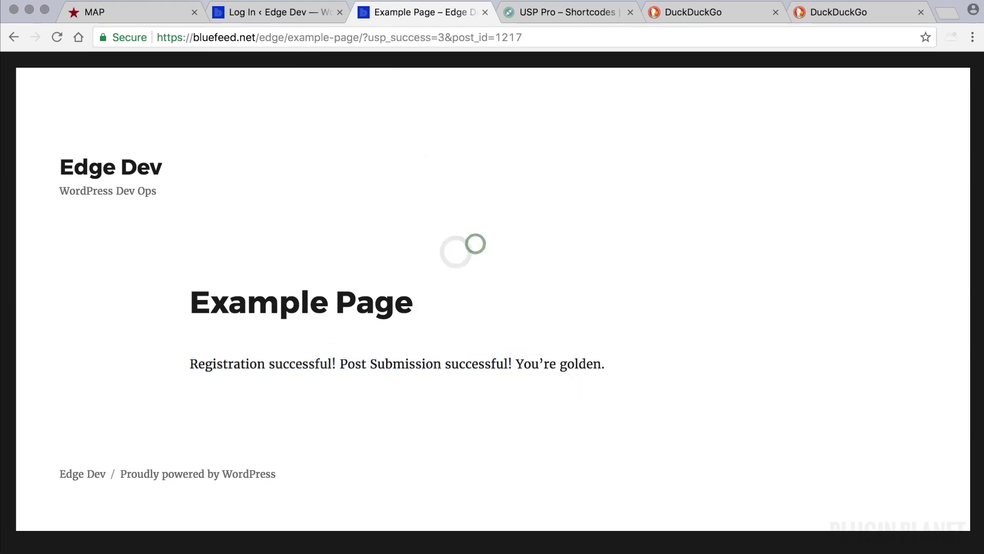
{"action": "left_click", "coordinate": [418, 211]}
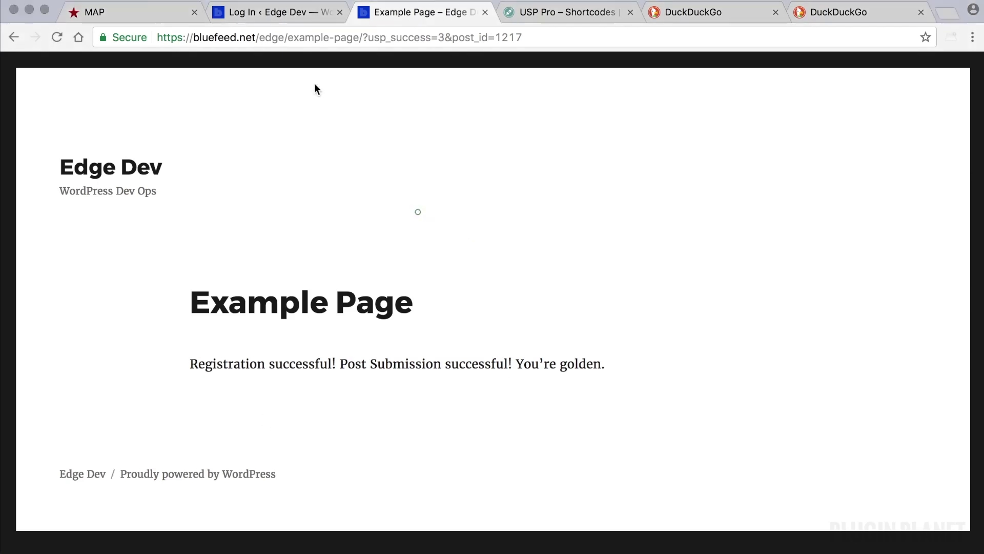
{"action": "left_click", "coordinate": [273, 17]}
- Log back in to WordPress with the saved admin username
{"action": "left_click", "coordinate": [450, 311]}
{"action": "left_click", "coordinate": [448, 315]}
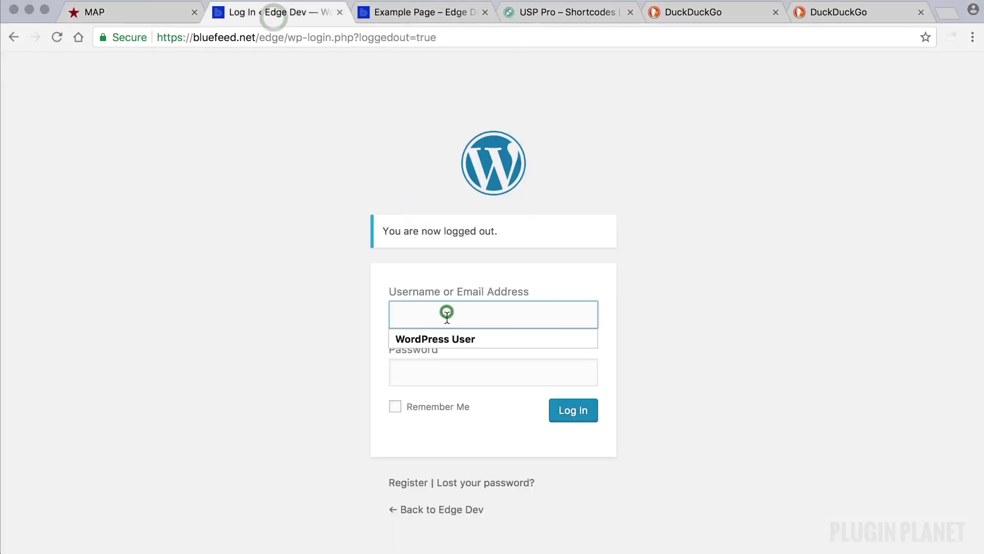
{"action": "left_click", "coordinate": [447, 337]}
{"action": "left_click", "coordinate": [569, 413]}
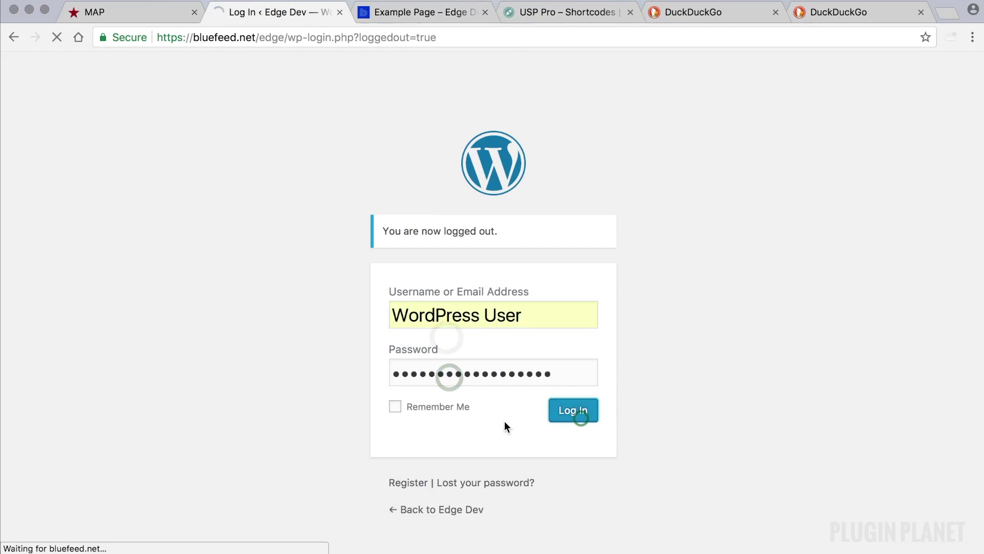
- Open the Test Post draft and check its Lorem ipsum content
{"action": "left_click", "coordinate": [58, 185]}
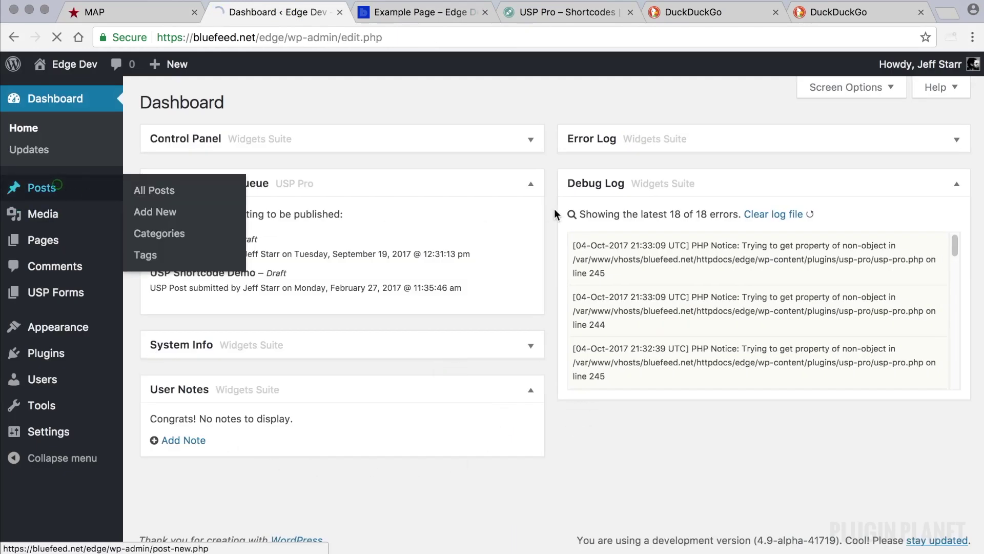
{"action": "left_click", "coordinate": [209, 211]}
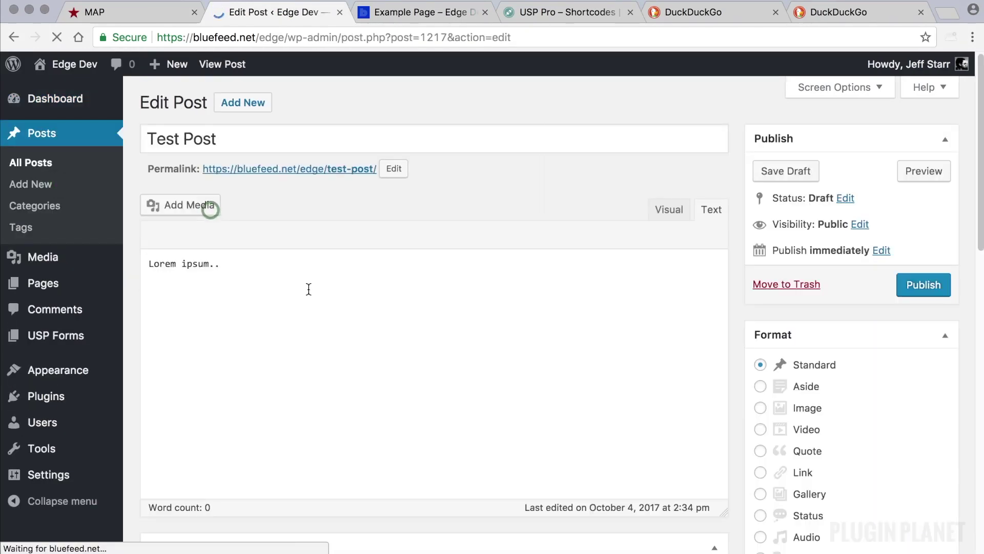
{"action": "left_click_drag", "start_coordinate": [240, 269], "coordinate": [160, 266]}
{"action": "left_click", "coordinate": [239, 269]}
{"action": "triple_click", "coordinate": [259, 268]}
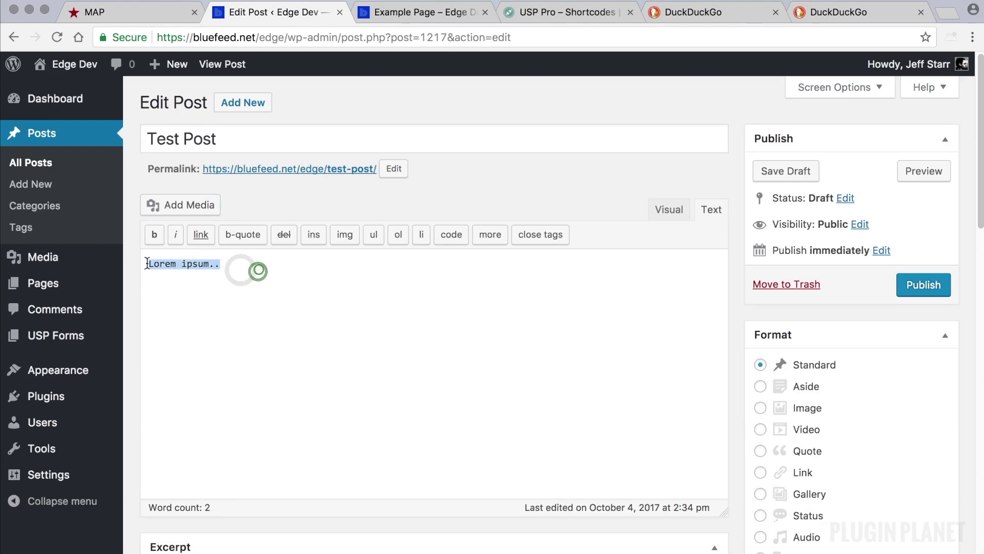
{"action": "left_click", "coordinate": [258, 270]}
- Open the Test User subscriber's profile and check its username and email
{"action": "left_click", "coordinate": [66, 422]}
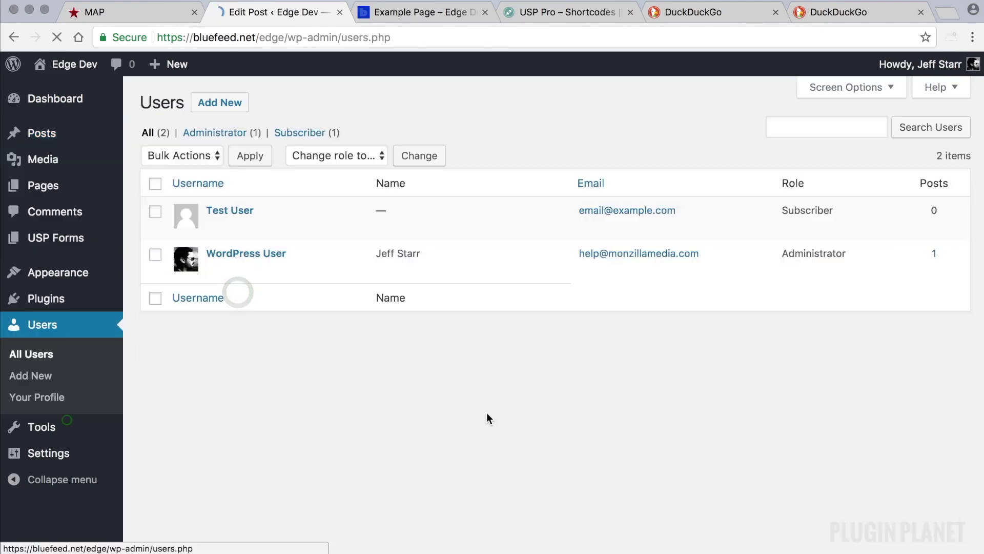
{"action": "mouse_move", "coordinate": [275, 214]}
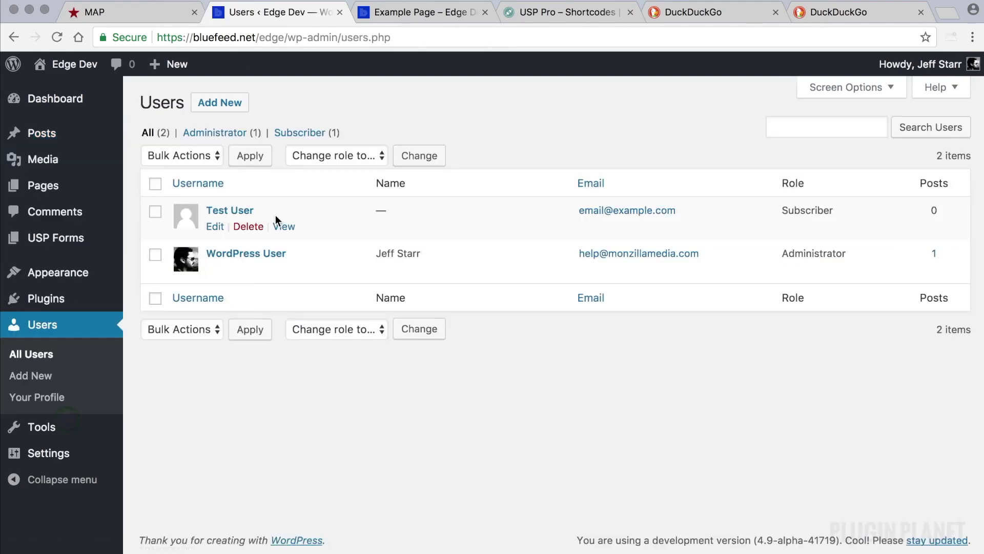
{"action": "left_click", "coordinate": [238, 214]}
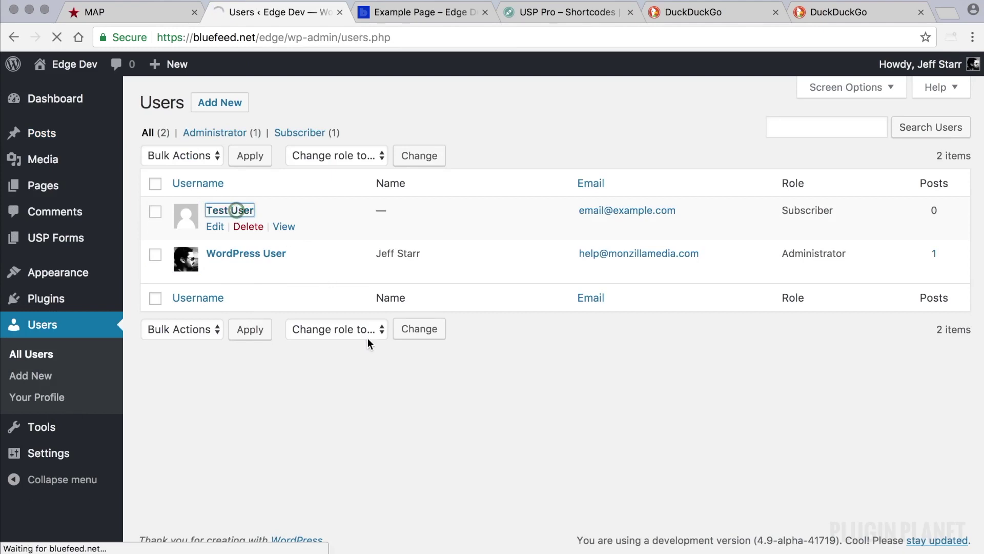
{"action": "scroll", "coordinate": [424, 361], "scroll_direction": "down", "scroll_amount": 5}
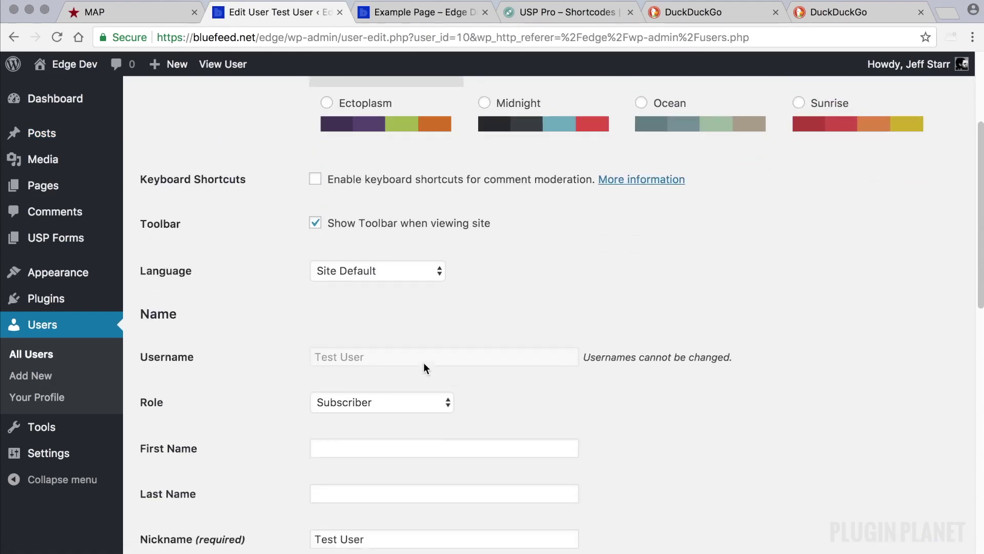
{"action": "left_click_drag", "start_coordinate": [376, 334], "coordinate": [301, 334]}
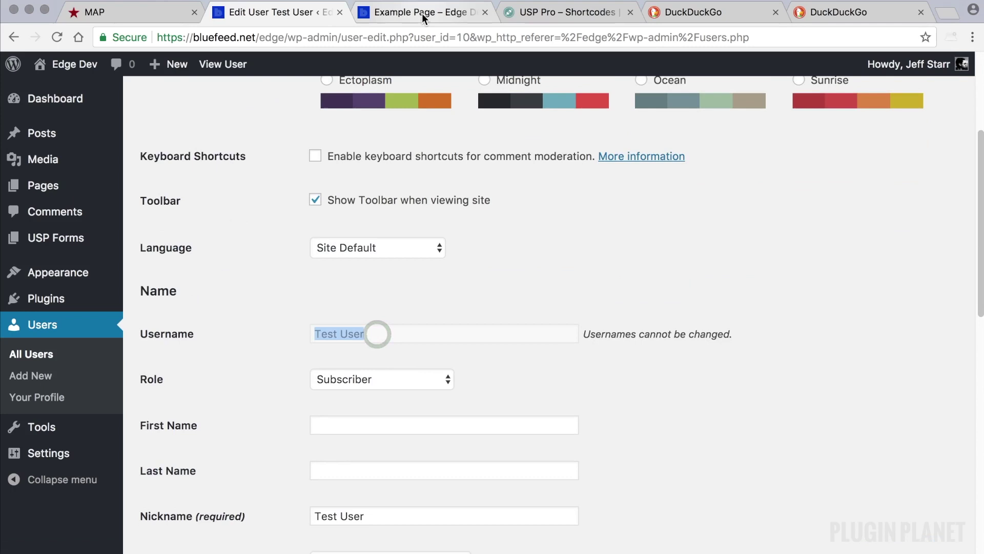
{"action": "scroll", "coordinate": [451, 291], "scroll_direction": "down", "scroll_amount": 5}
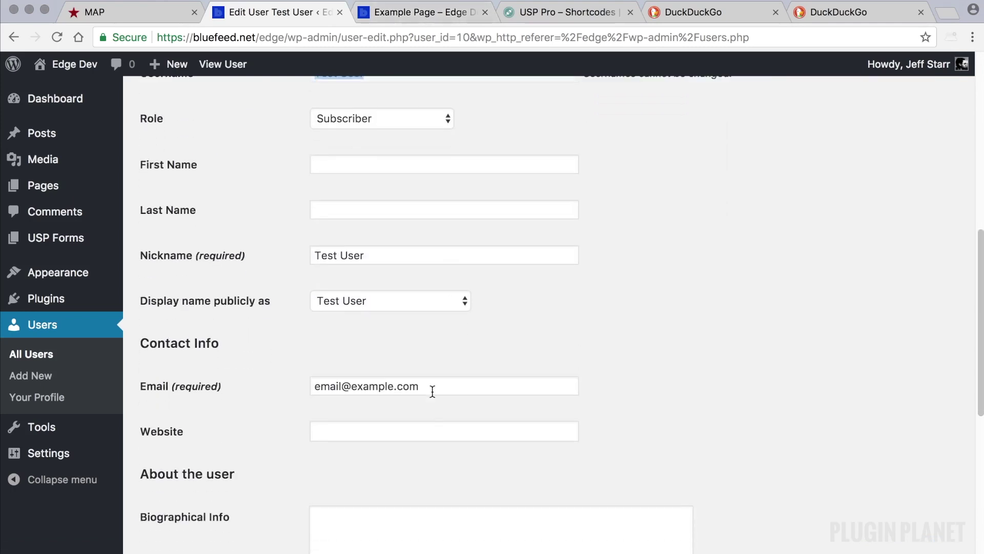
{"action": "left_click_drag", "start_coordinate": [433, 386], "coordinate": [297, 386]}
{"action": "left_click", "coordinate": [286, 359]}
{"action": "scroll", "coordinate": [580, 381], "scroll_direction": "up", "scroll_amount": 9}
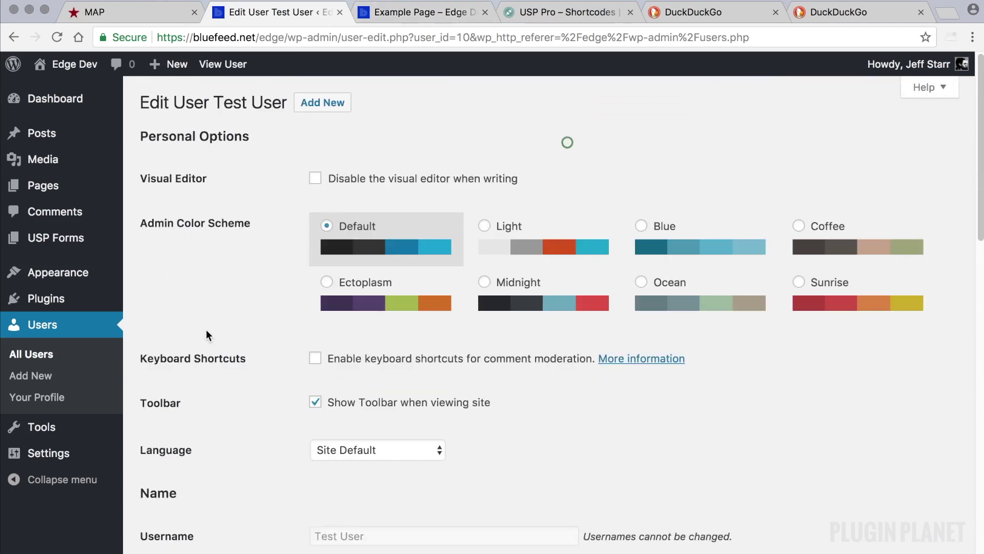
- Review the Combo: Submit & Register form settings, then open Example Page in the page editor
{"action": "left_click", "coordinate": [82, 240]}
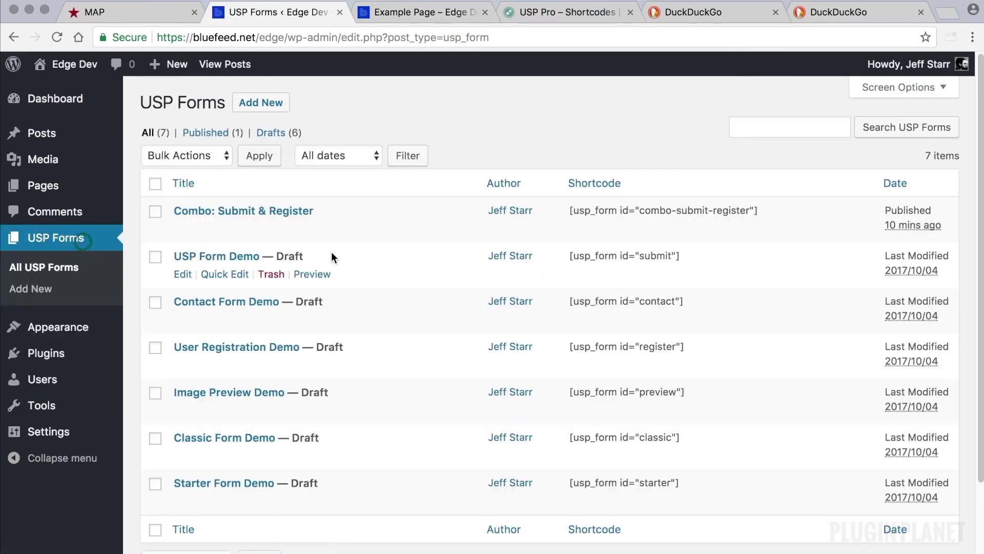
{"action": "left_click", "coordinate": [295, 210]}
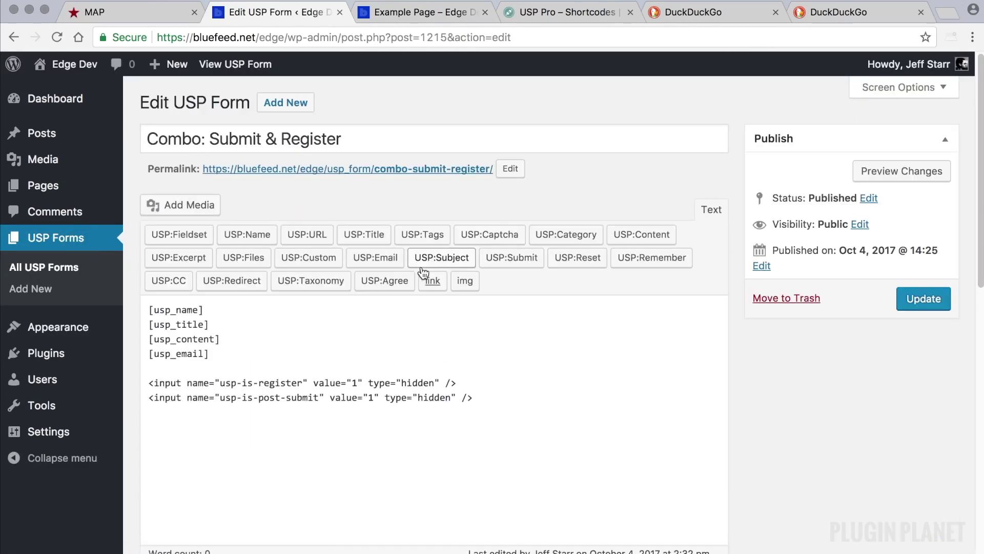
{"action": "left_click", "coordinate": [44, 186]}
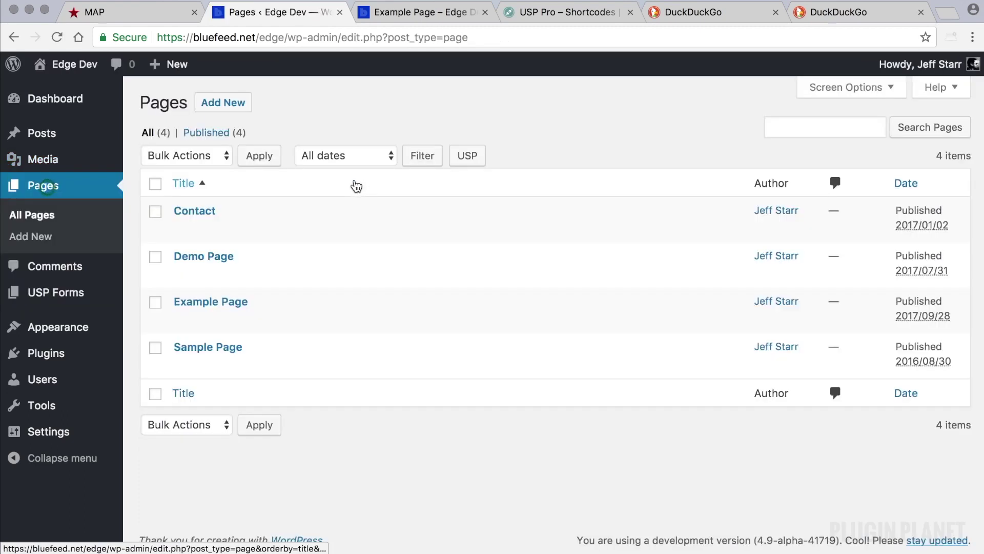
{"action": "left_click", "coordinate": [230, 304]}
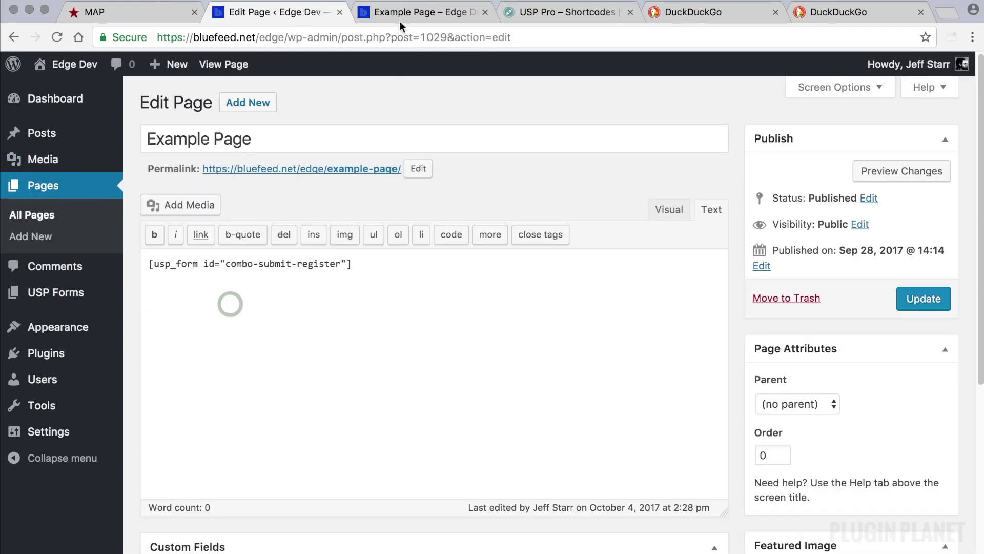
- Reload the front-end Example Page without the success query, then return to the USP Forms list
{"action": "left_click", "coordinate": [414, 15]}
{"action": "left_click_drag", "start_coordinate": [368, 39], "coordinate": [606, 57]}
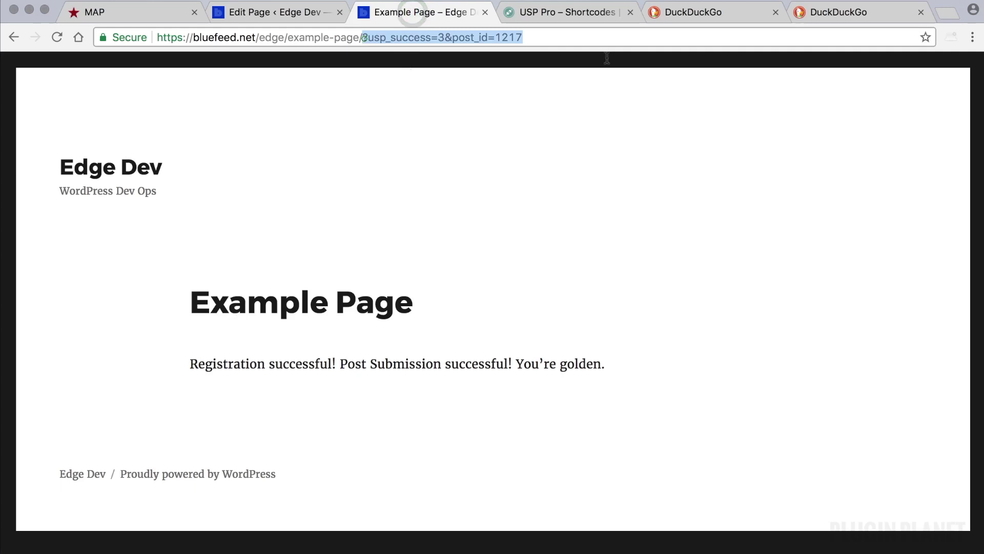
{"action": "key", "text": "BackSpace"}
{"action": "key", "text": "Return"}
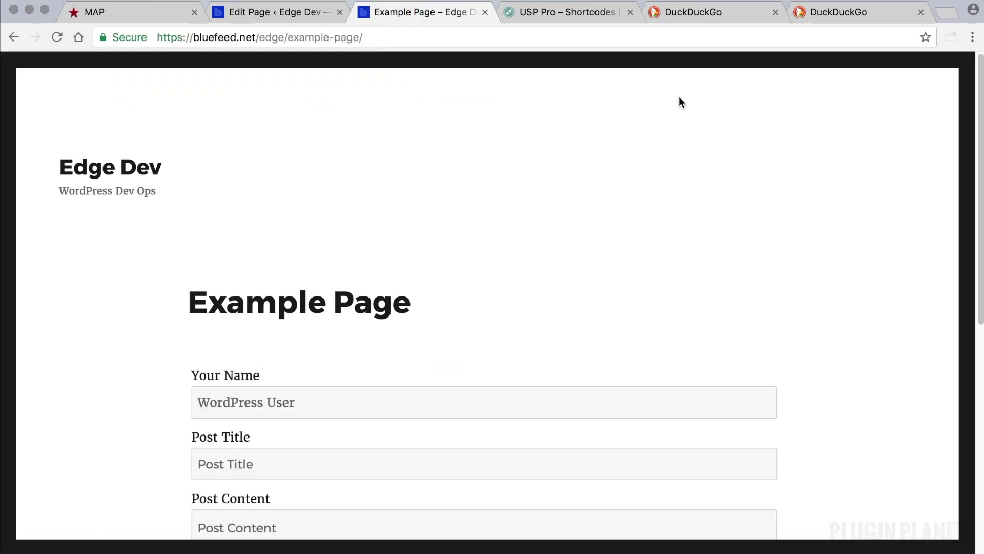
{"action": "scroll", "coordinate": [663, 123], "scroll_direction": "down", "scroll_amount": 4}
{"action": "scroll", "coordinate": [664, 127], "scroll_direction": "down", "scroll_amount": 1}
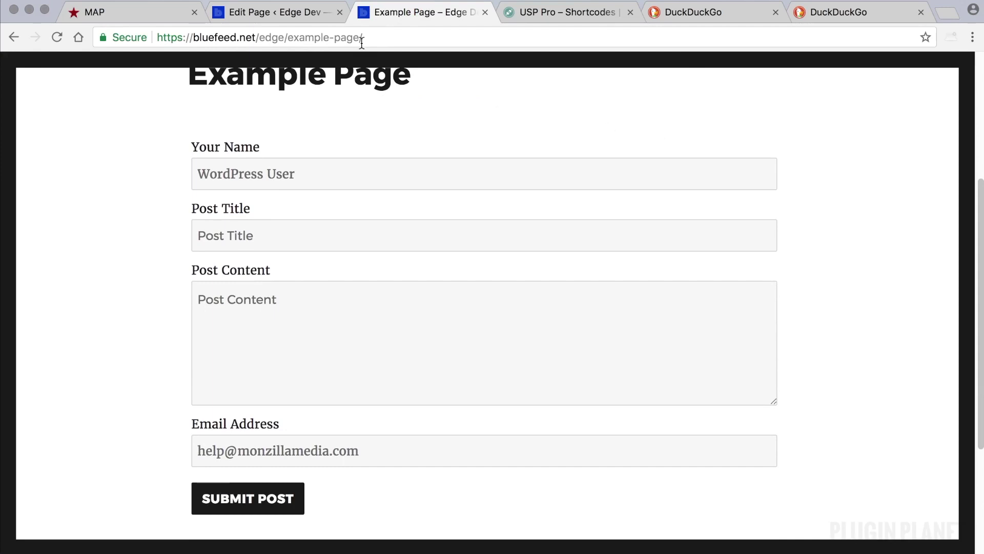
{"action": "left_click", "coordinate": [285, 12]}
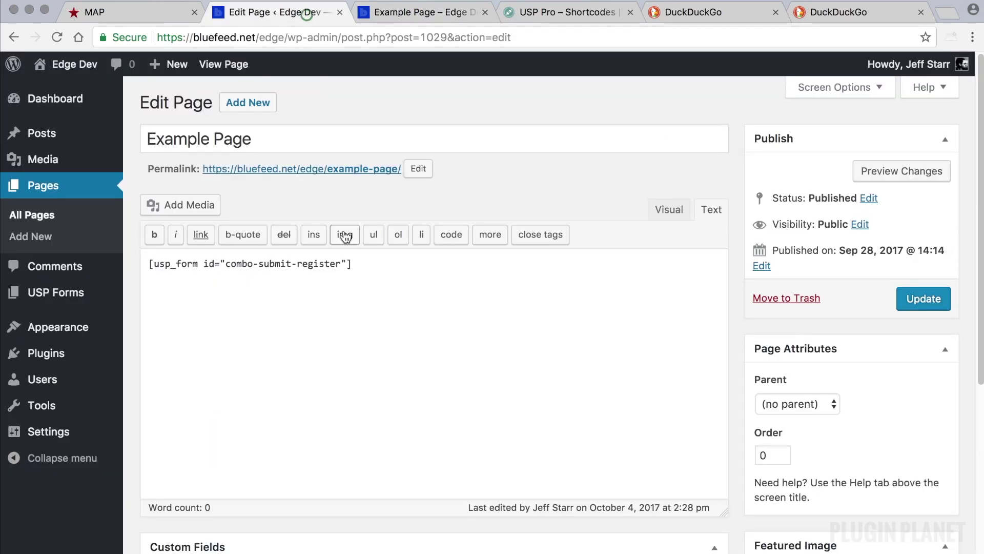
{"action": "left_click", "coordinate": [63, 300]}
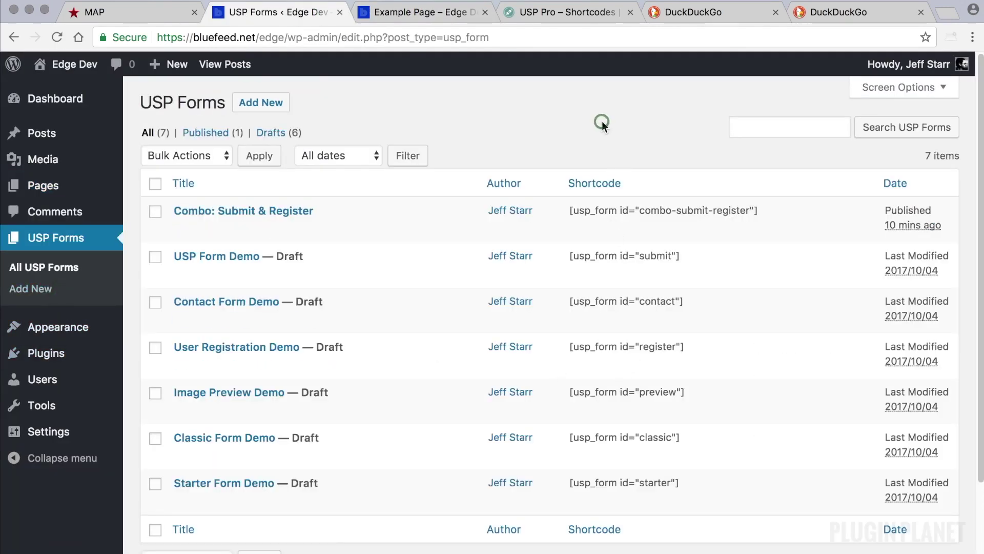